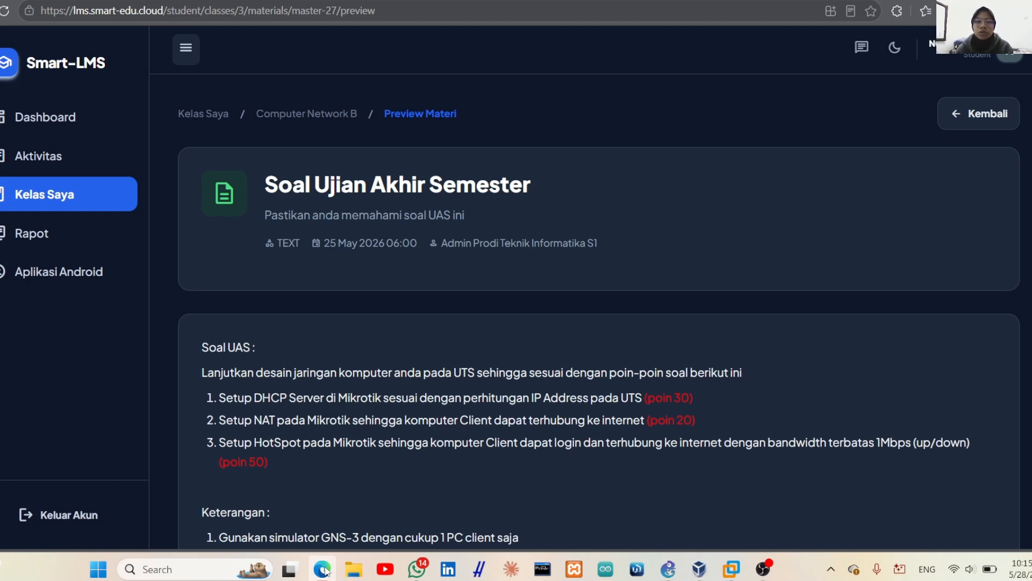
Highlight the DHCP, NAT and HotSpot tasks and the GNS-3 single-client note on the Soal UAS page
scroll(362, 468, down, 2)
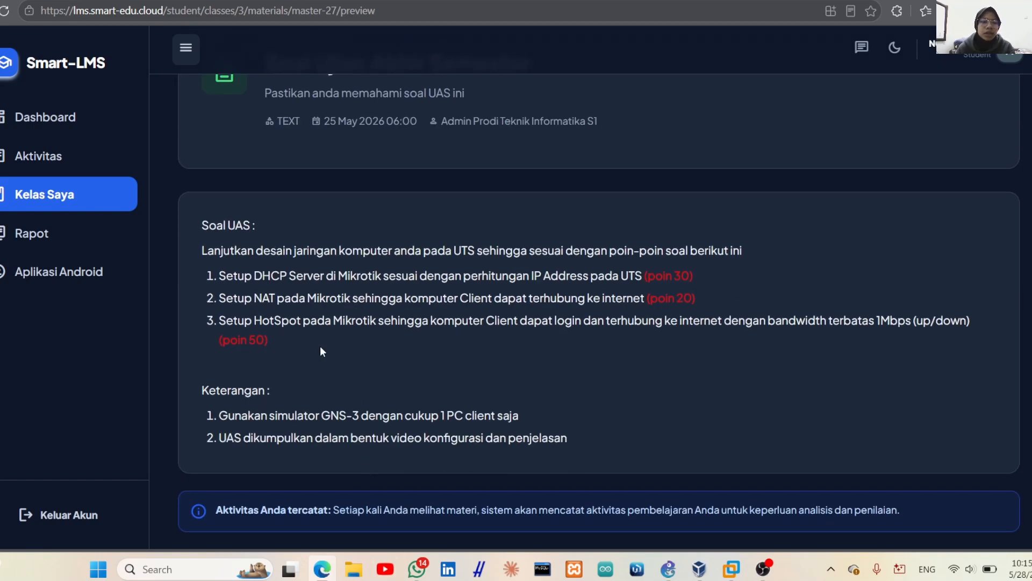
drag(218, 277, 323, 278)
drag(219, 297, 276, 298)
drag(220, 321, 393, 321)
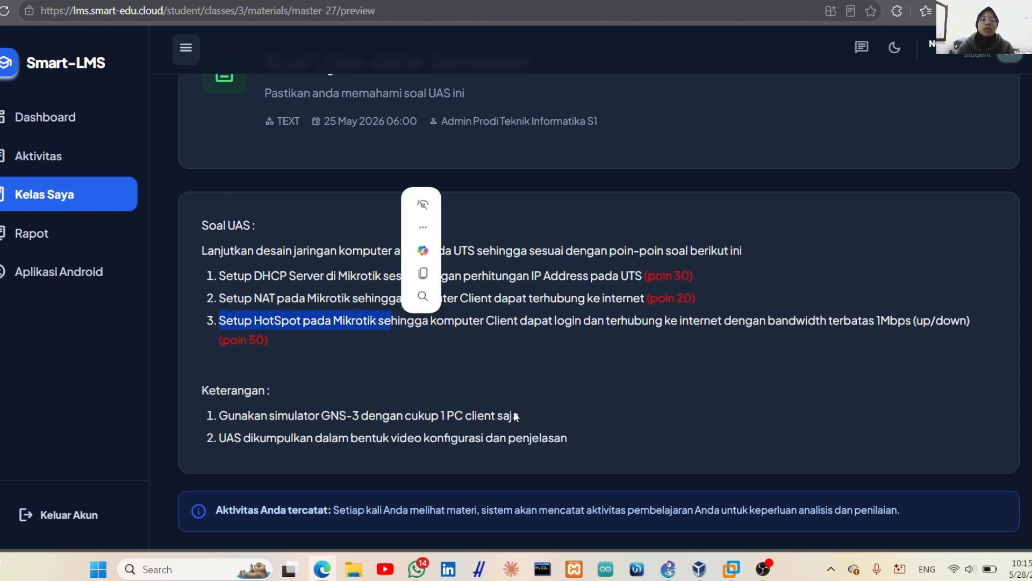
click(514, 411)
scroll(515, 412, down, 2)
scroll(515, 412, up, 1)
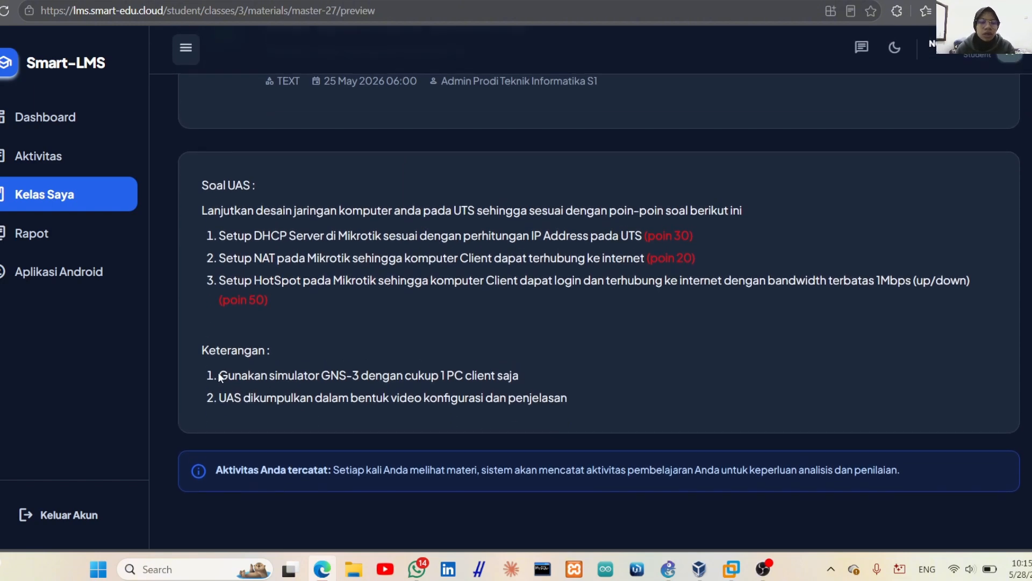
drag(220, 376, 540, 379)
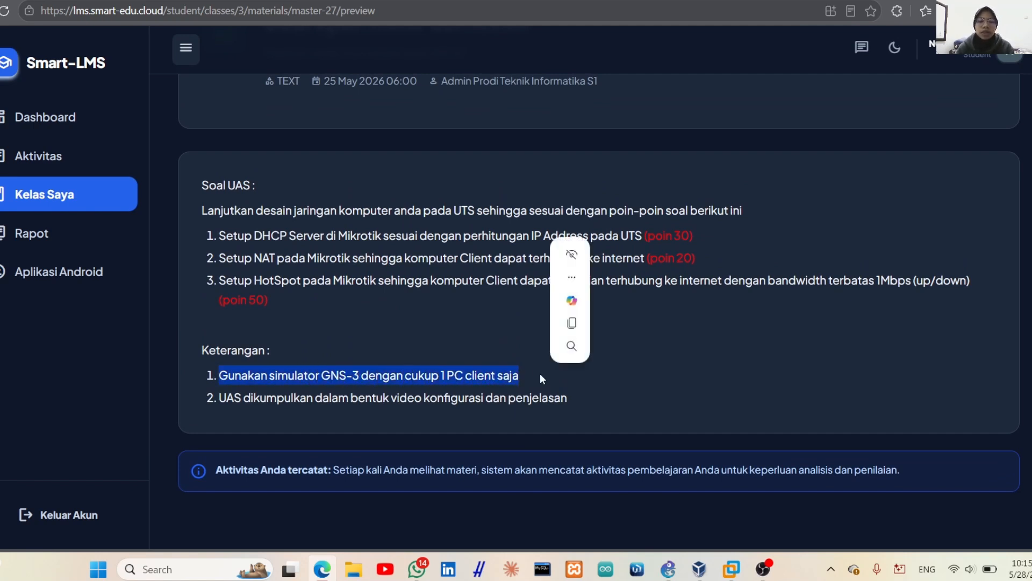
click(671, 400)
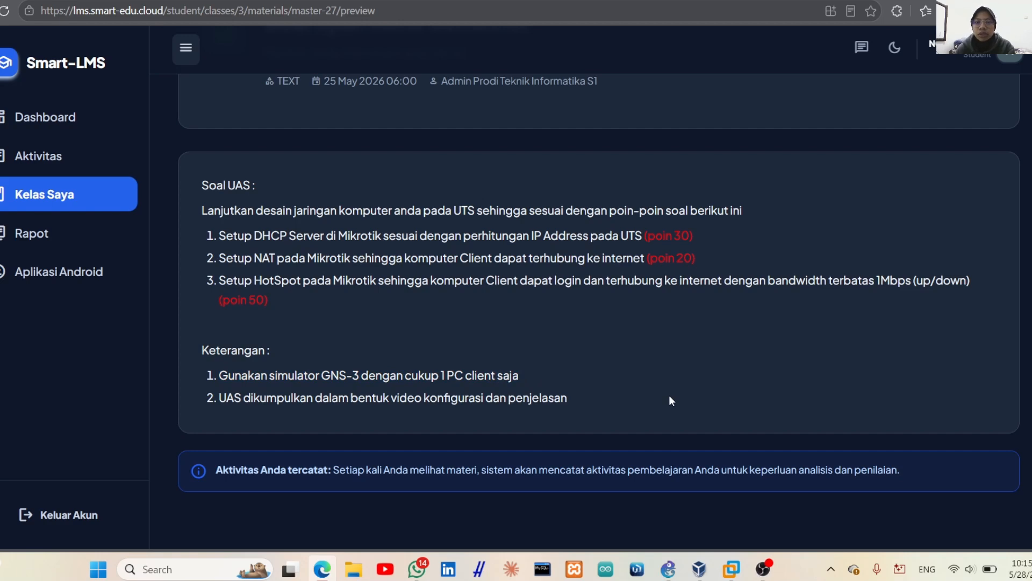
Full-clone MikroTik RouterOS 6 Level 6 as a new VM named MikroTik-UAS and select it
click(695, 575)
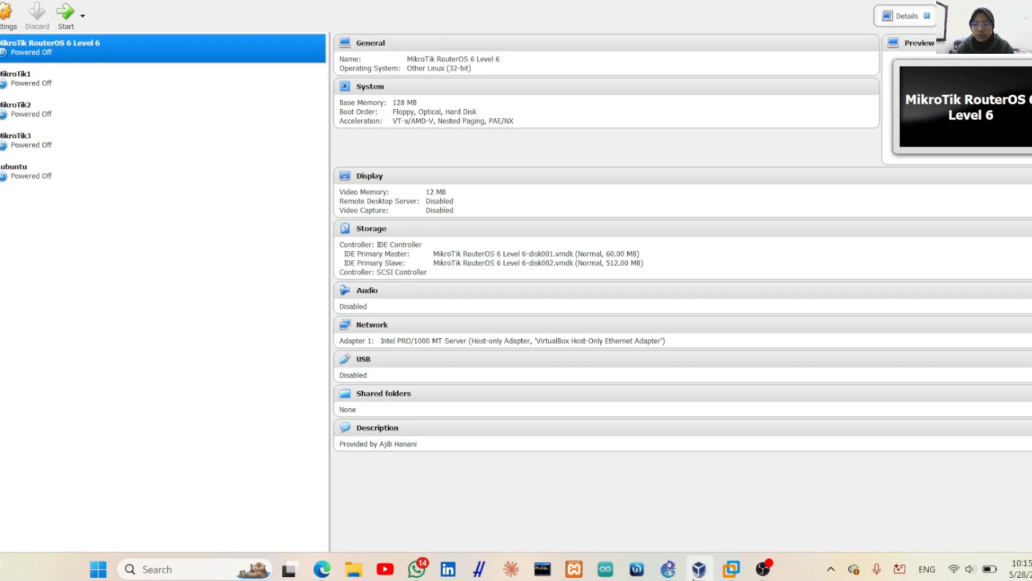
right_click(19, 53)
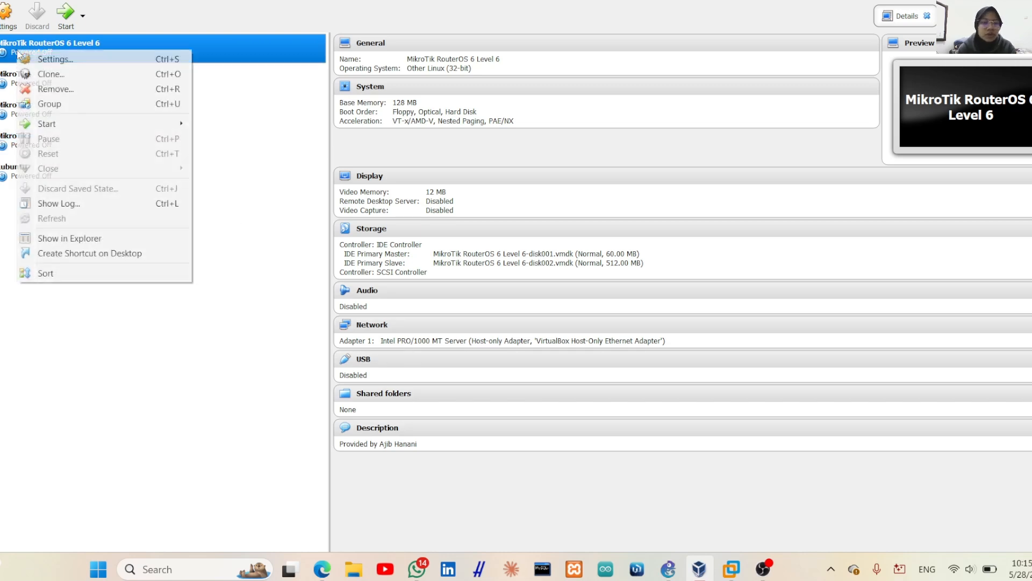
click(45, 72)
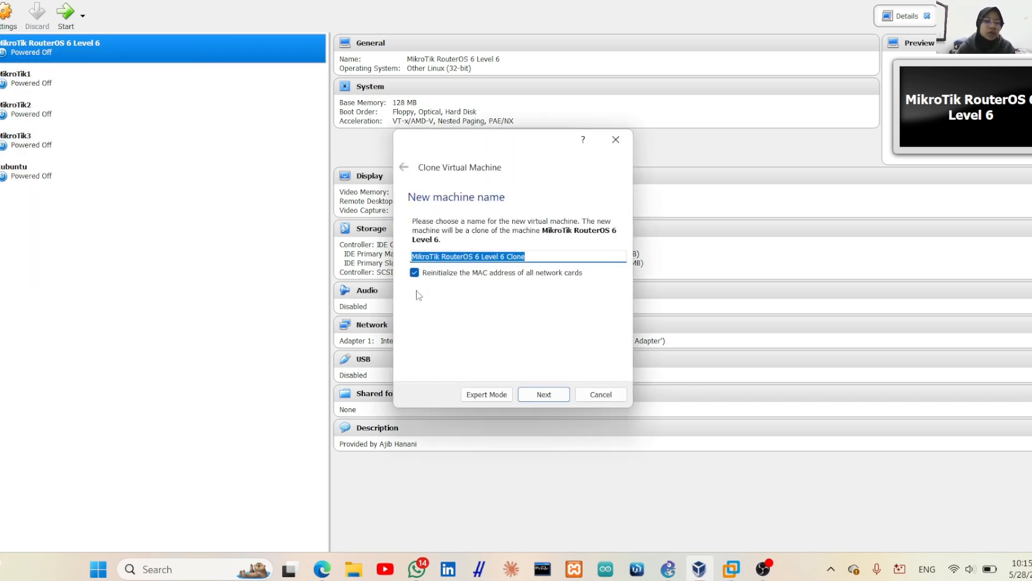
click(539, 256)
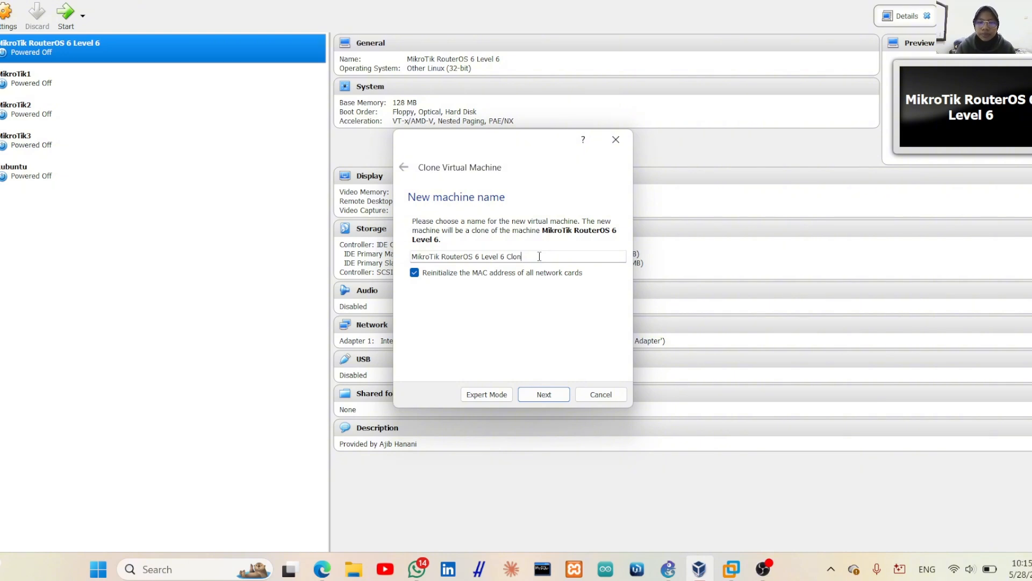
key(BackSpace)
key(BackSpace)
key(BackSpace)
key(BackSpace)
key(BackSpace)
key(BackSpace)
key(BackSpace)
key(BackSpace)
key(BackSpace)
key(BackSpace)
key(BackSpace)
key(BackSpace)
key(BackSpace)
key(BackSpace)
key(BackSpace)
key(BackSpace)
key(BackSpace)
key(BackSpace)
key(BackSpace)
key(BackSpace)
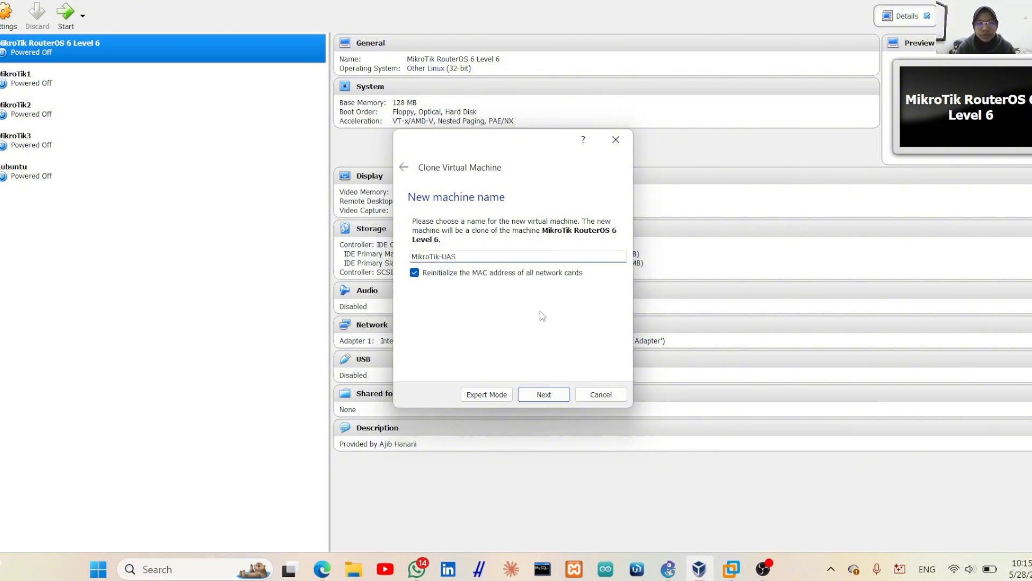
click(546, 396)
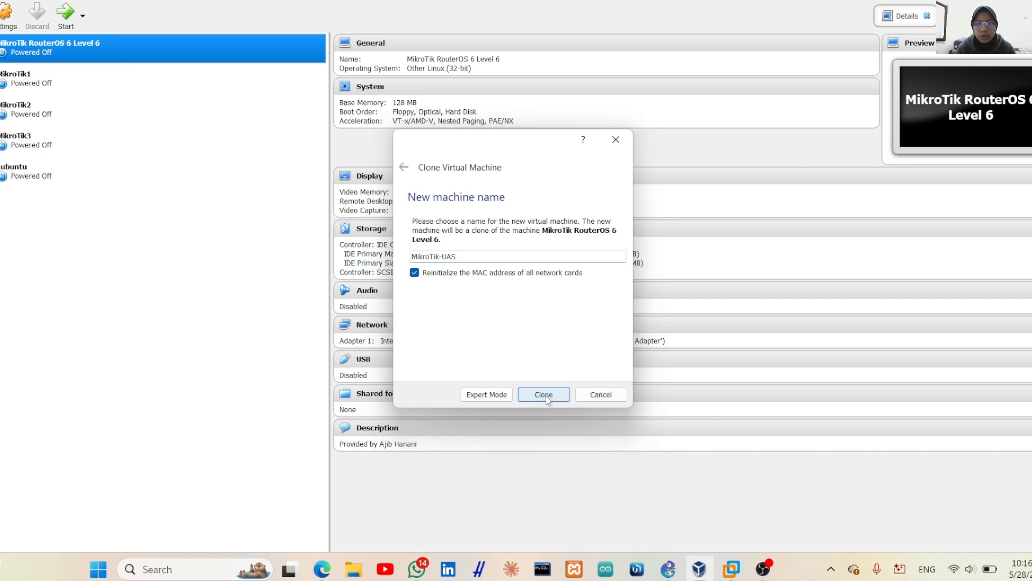
click(542, 396)
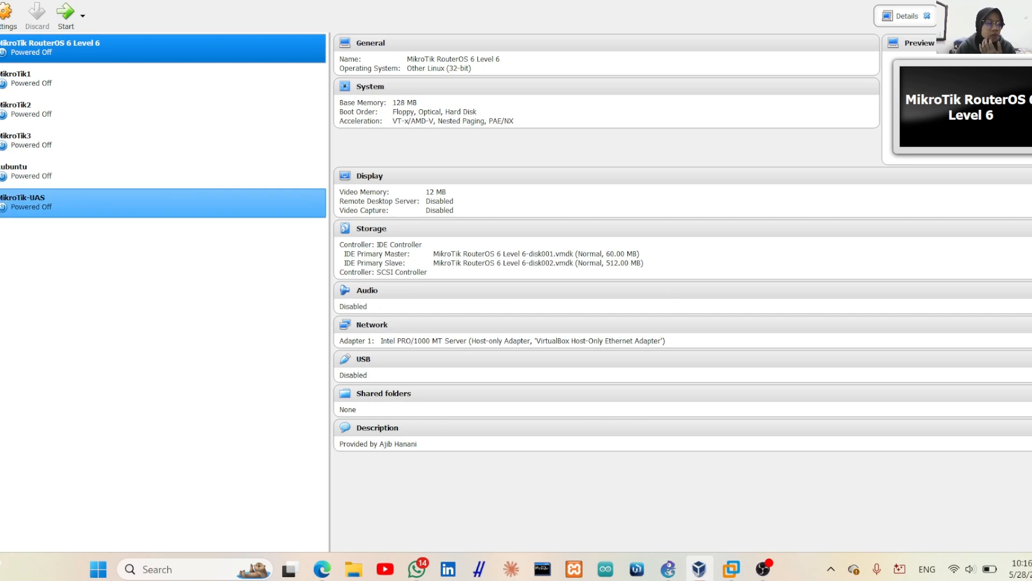
click(21, 203)
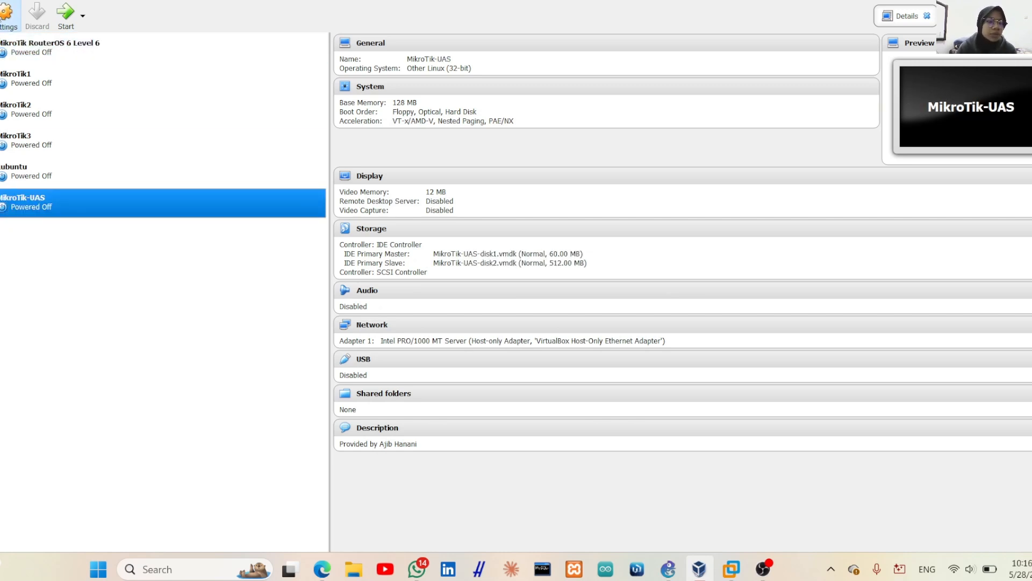
Set MikroTik-UAS Adapter 1 to NAT and enable Adapter 2 as Host-only Adapter
click(8, 16)
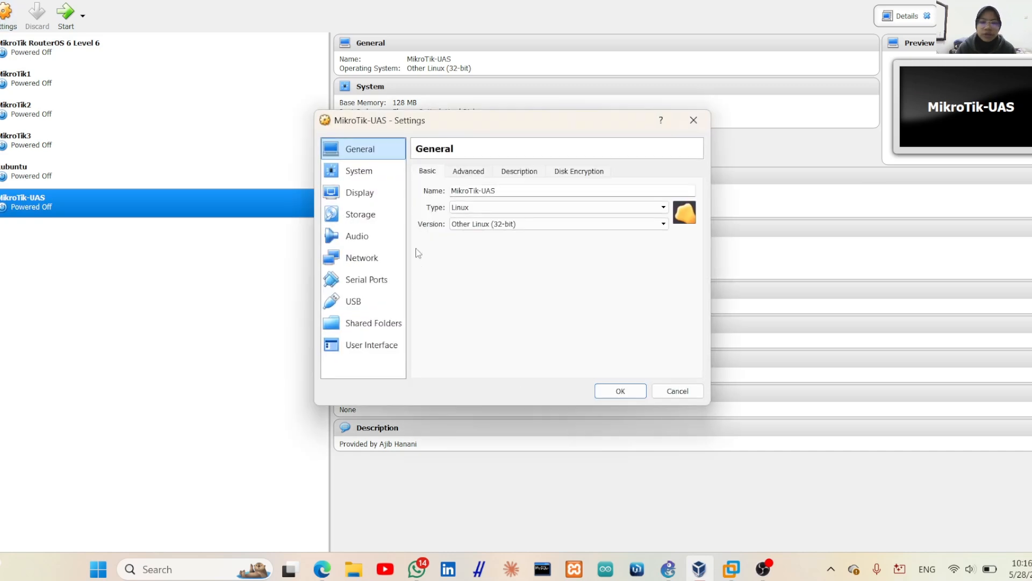
click(379, 261)
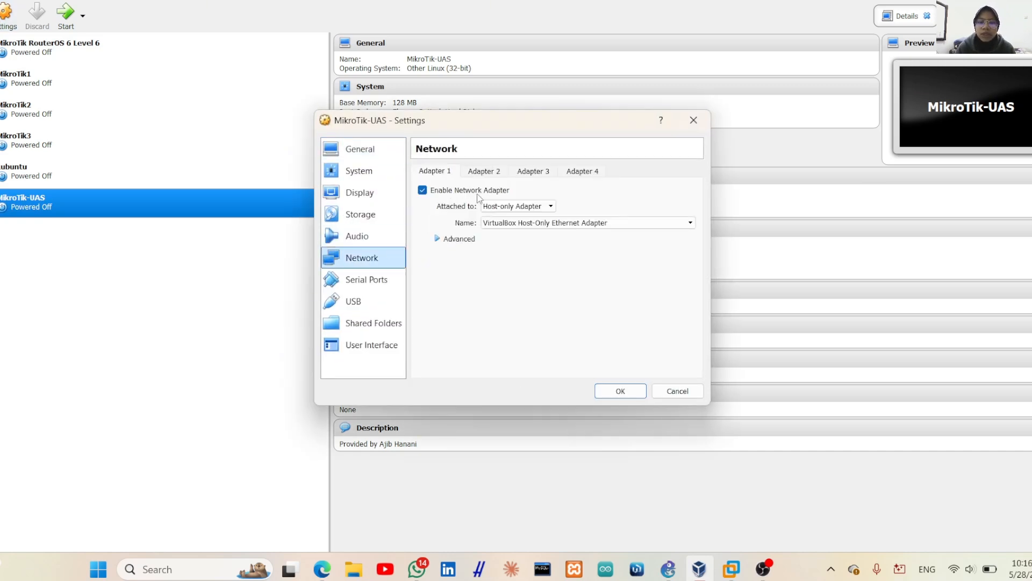
click(521, 207)
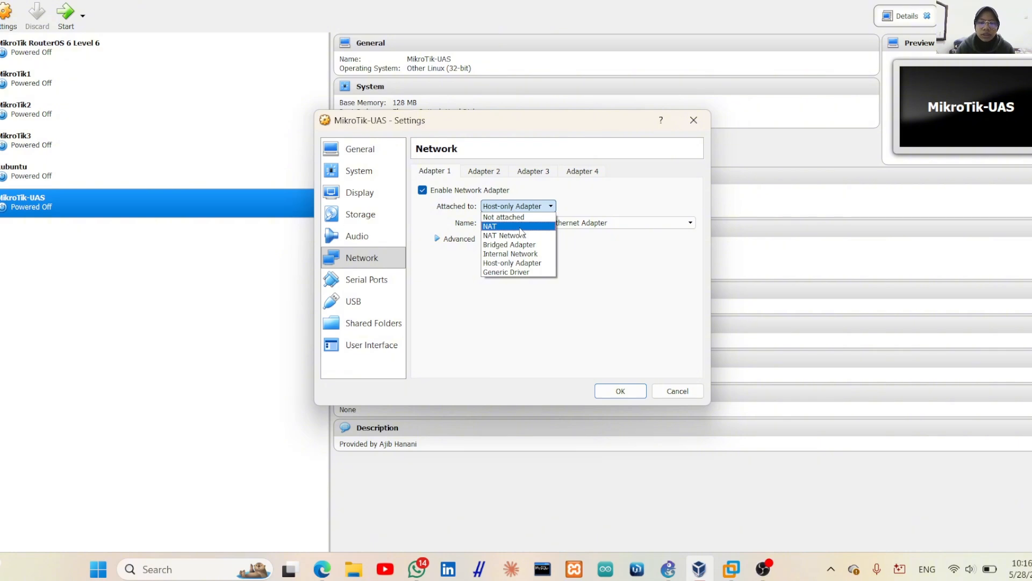
click(520, 226)
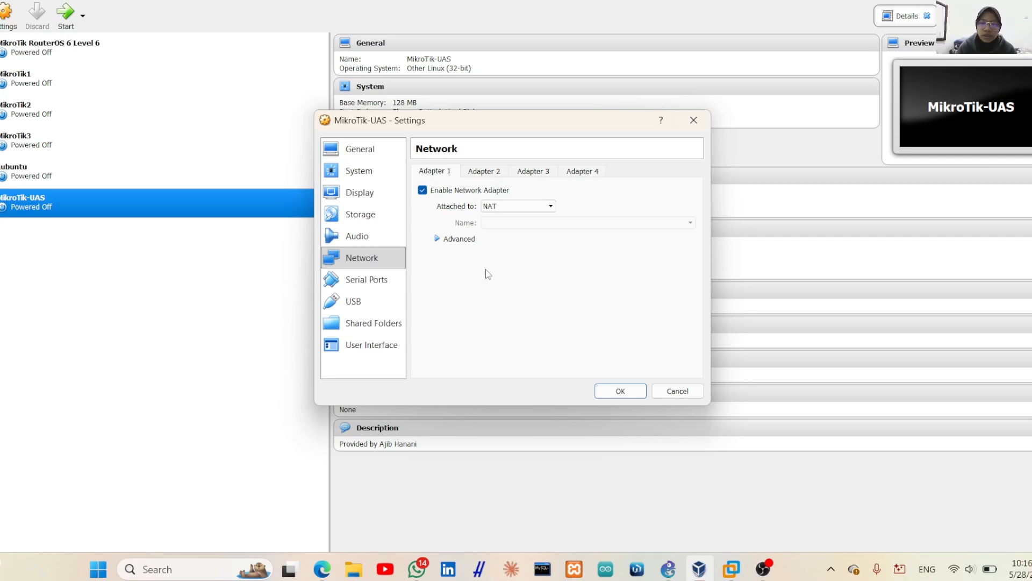
click(487, 172)
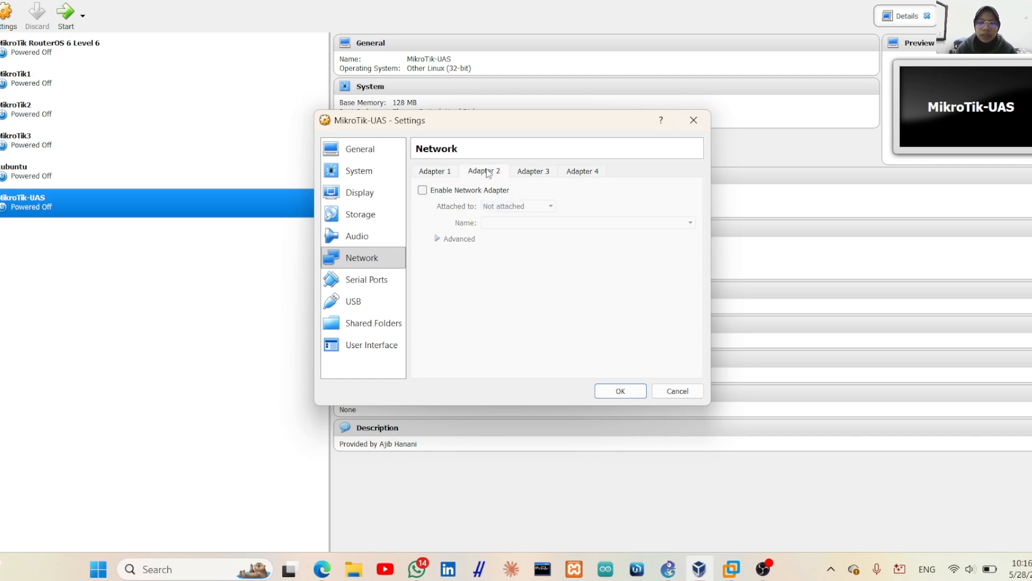
click(422, 193)
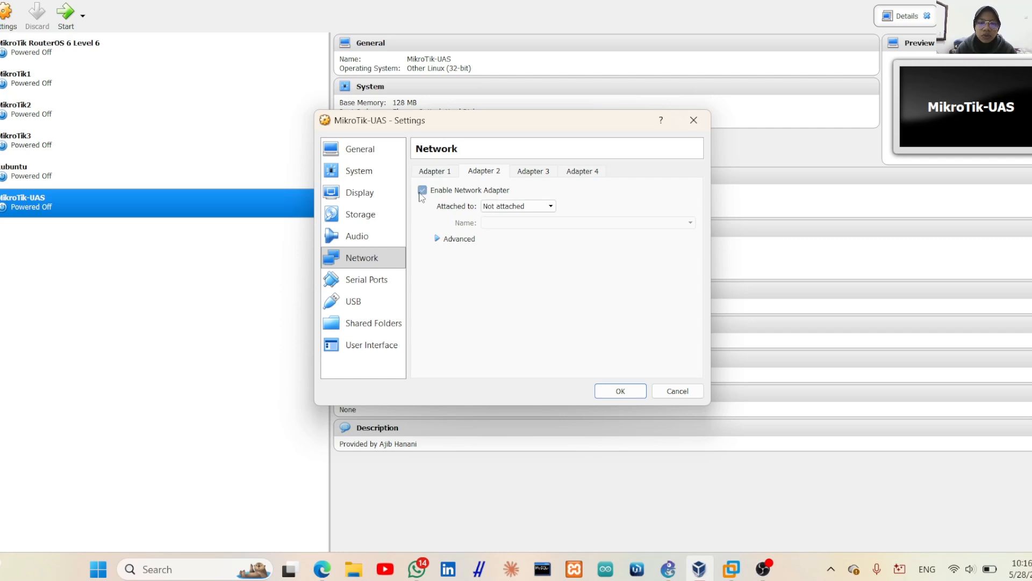
click(515, 207)
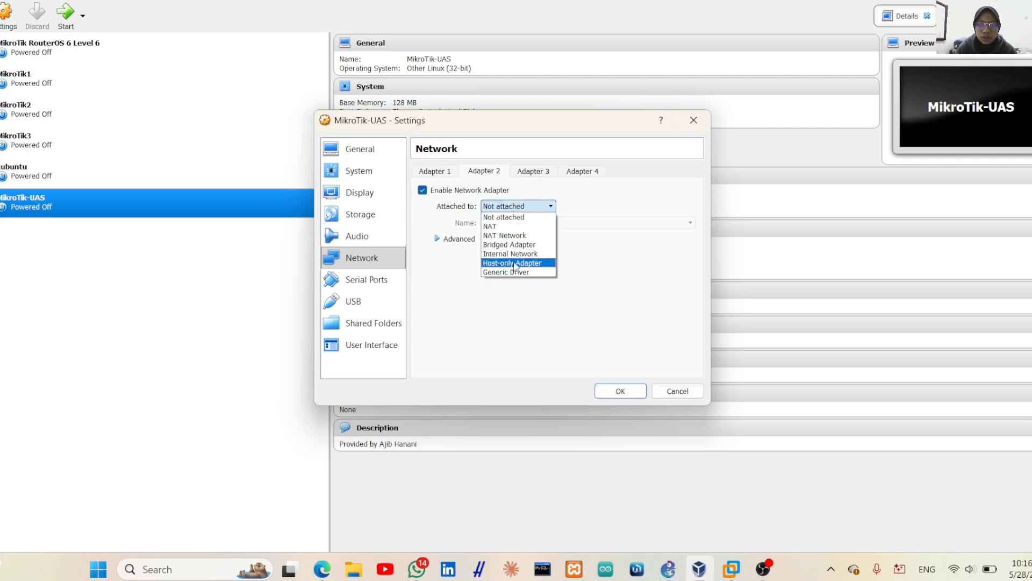
click(513, 263)
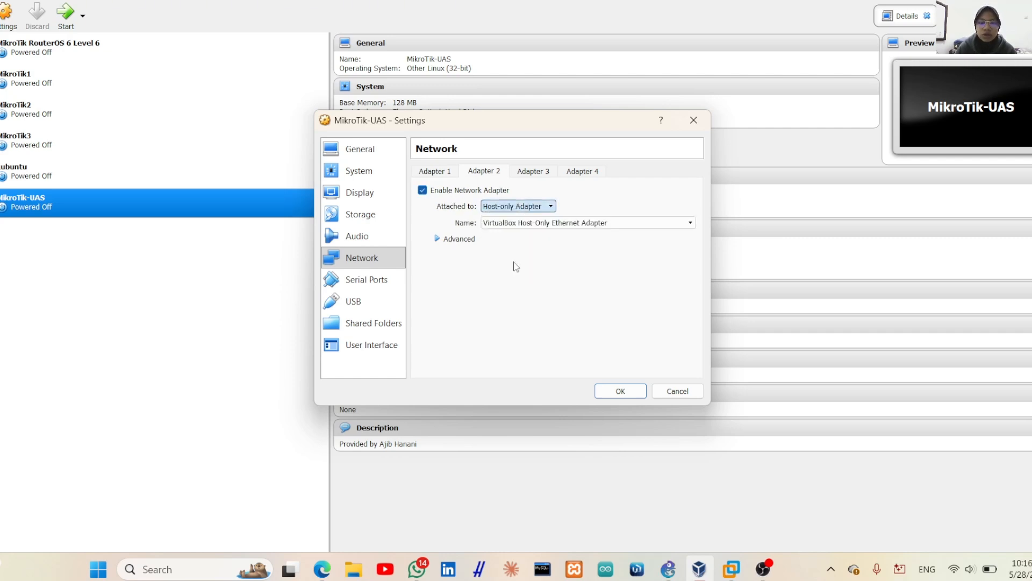
click(622, 395)
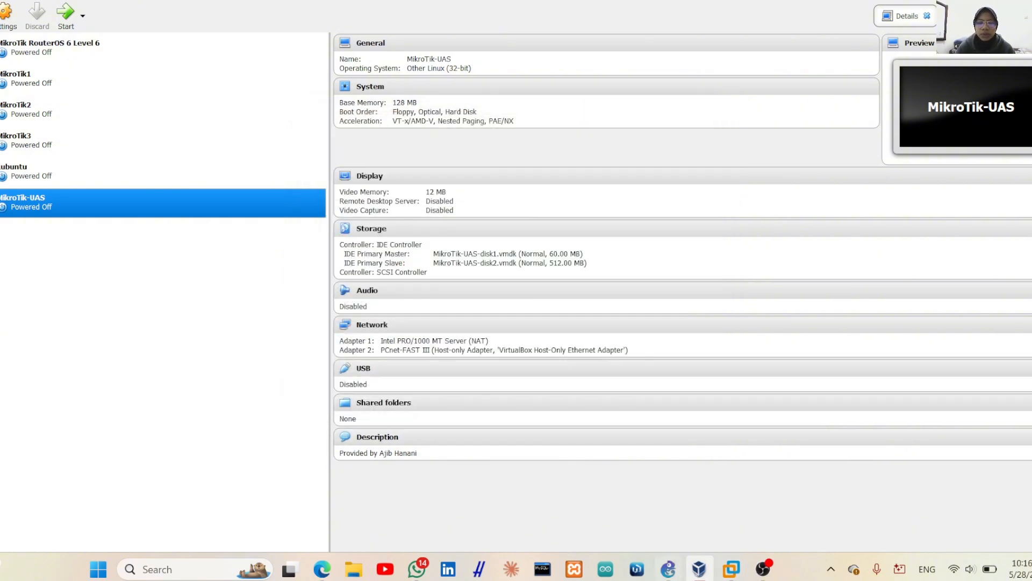
In GNS3 Preferences, add a local VirtualBox VM template using the MikroTik-UAS machine
mouse_move(669, 571)
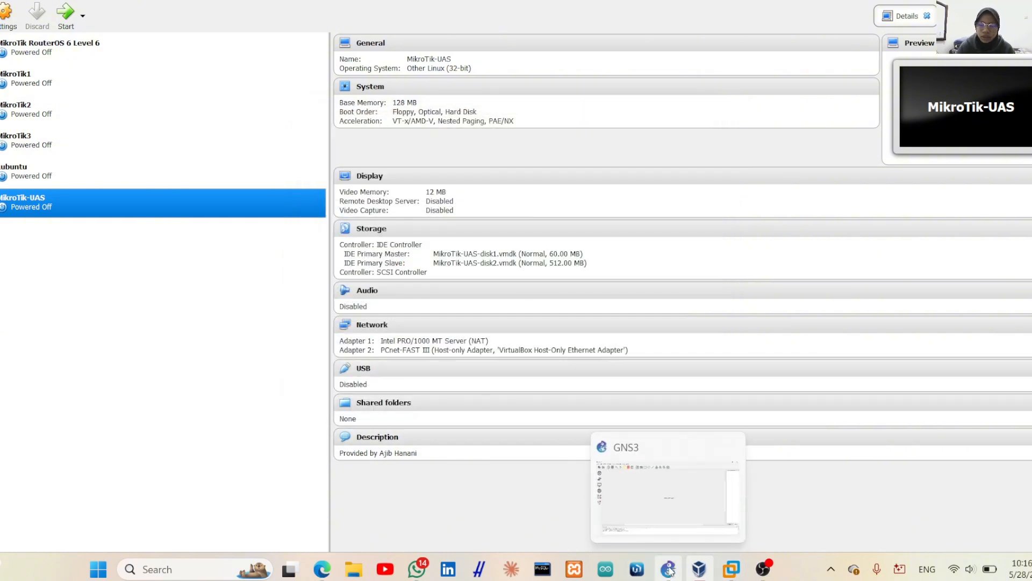
click(659, 505)
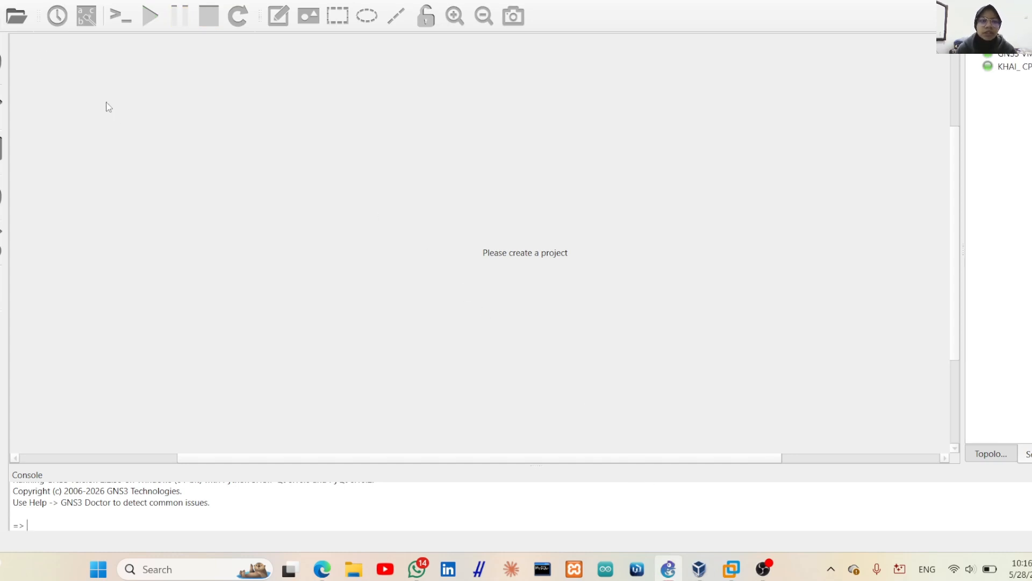
click(2, 4)
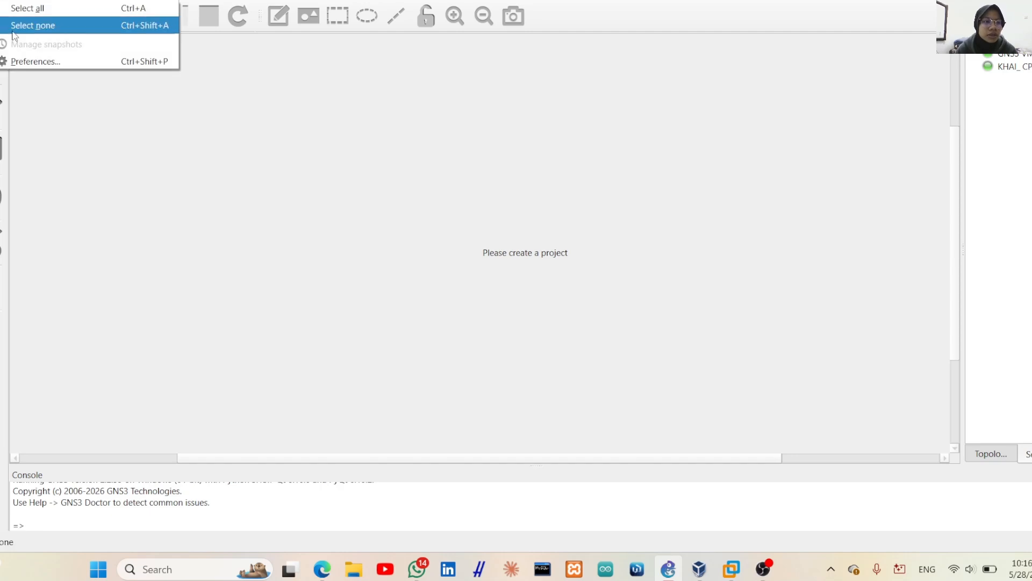
click(25, 62)
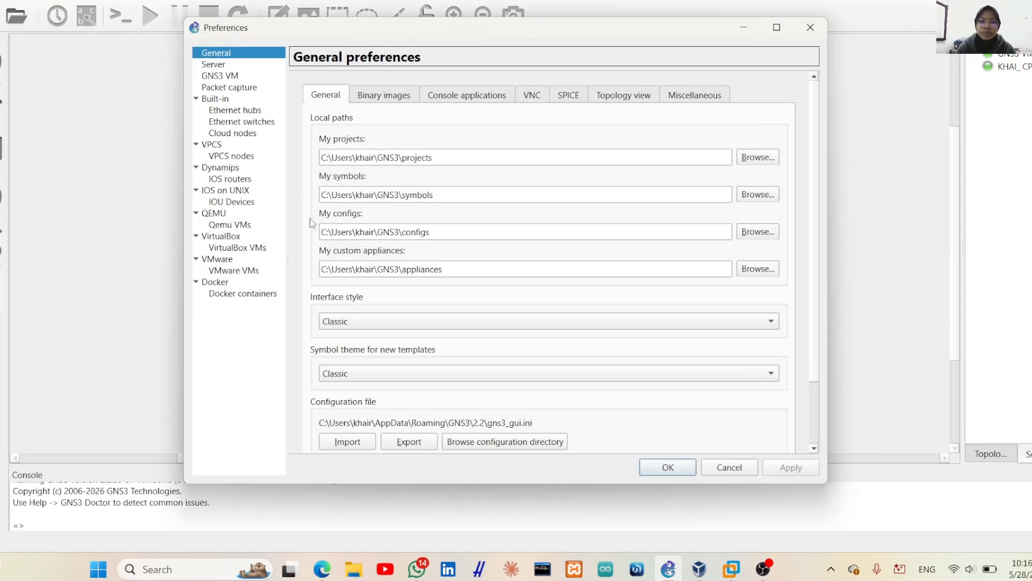
click(223, 248)
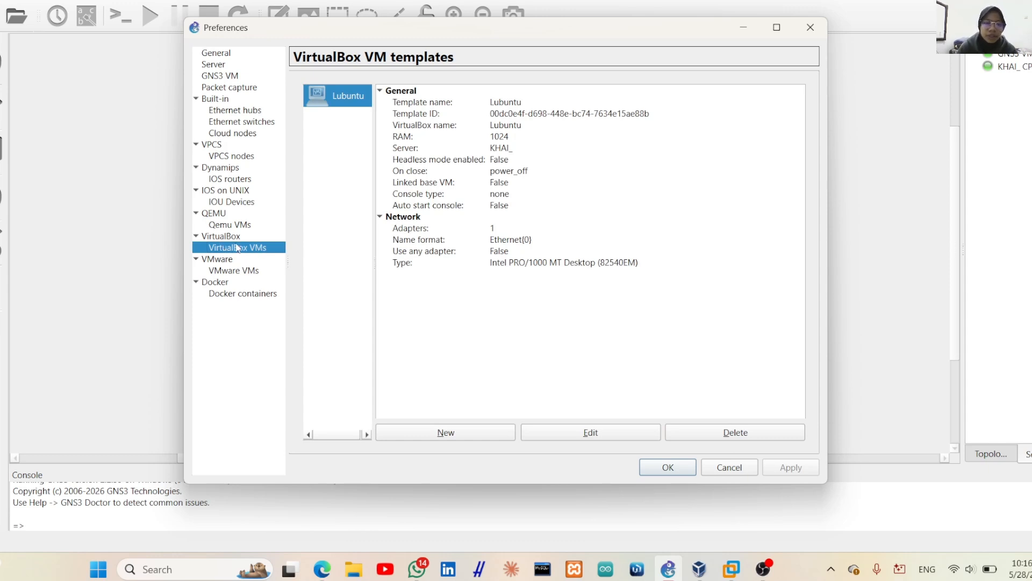
click(445, 433)
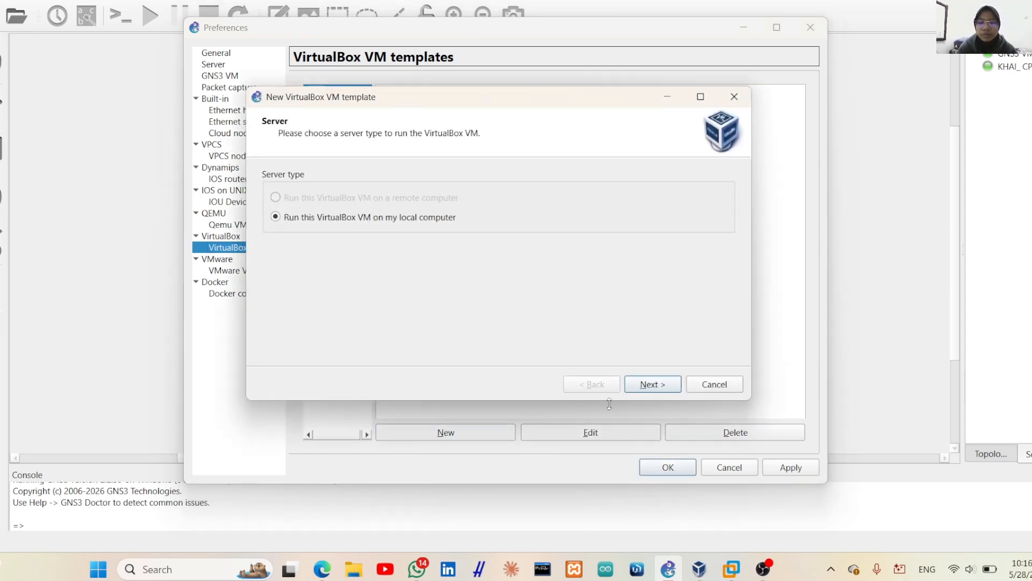
click(652, 384)
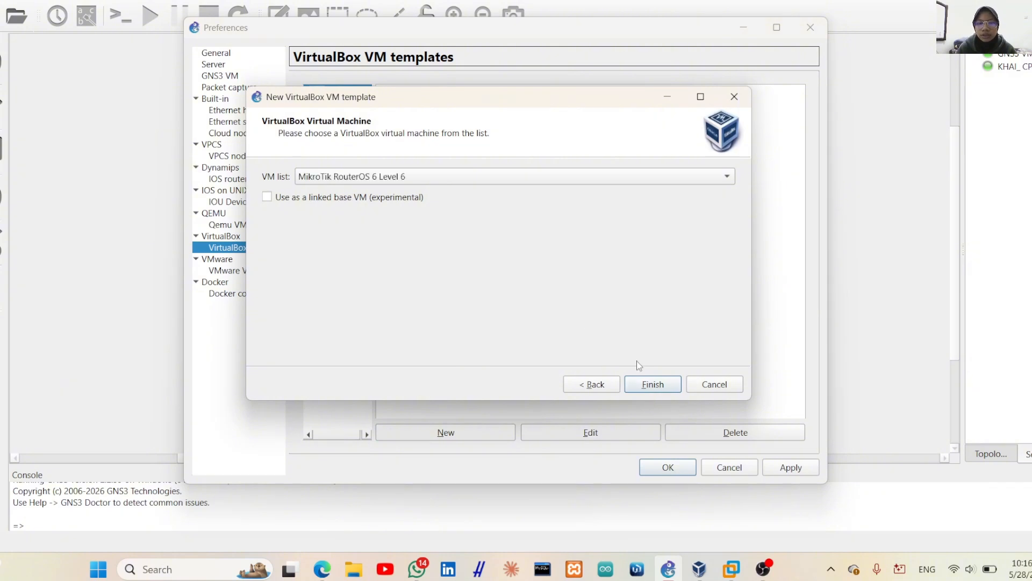
click(655, 177)
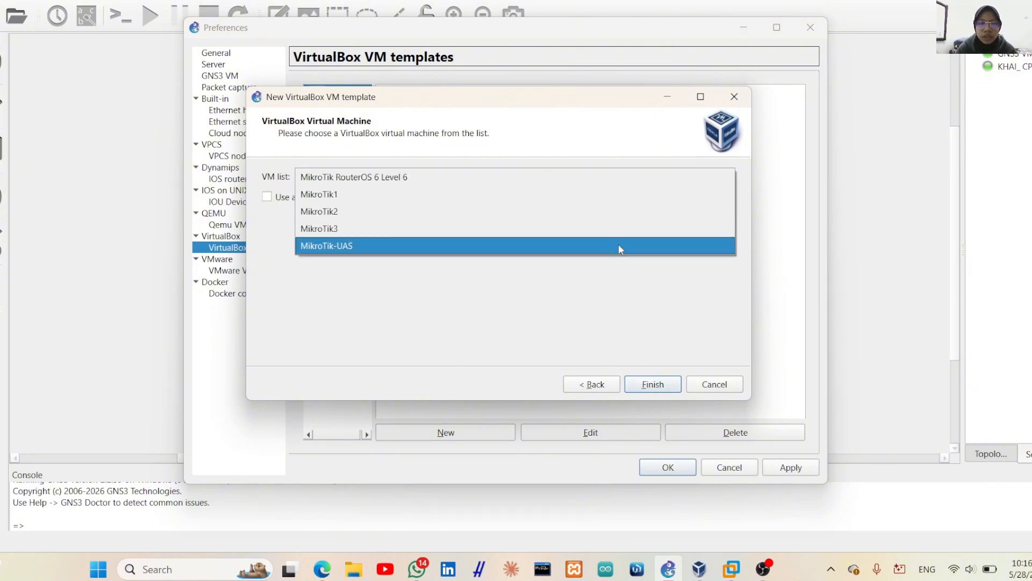
click(372, 246)
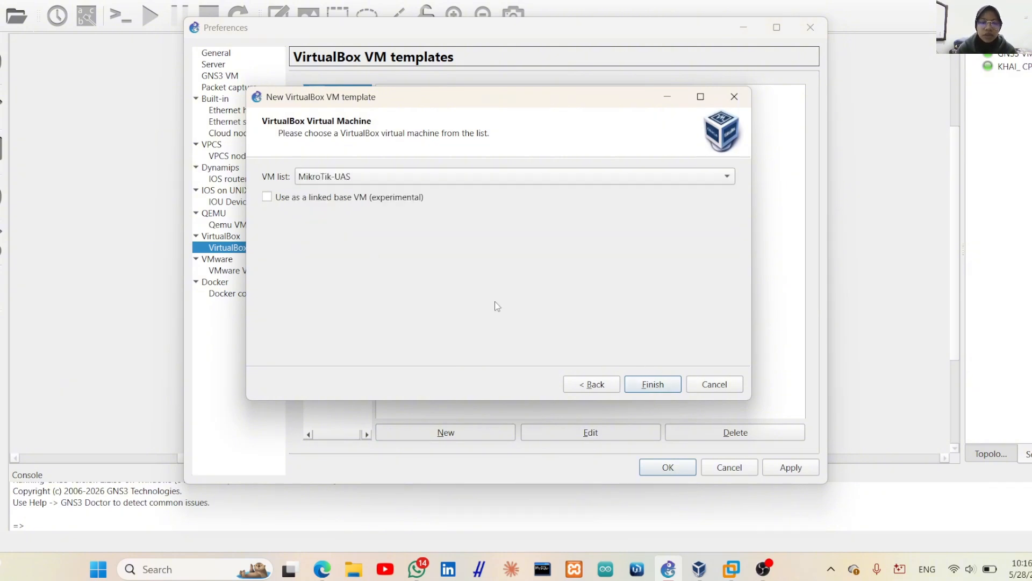
click(652, 384)
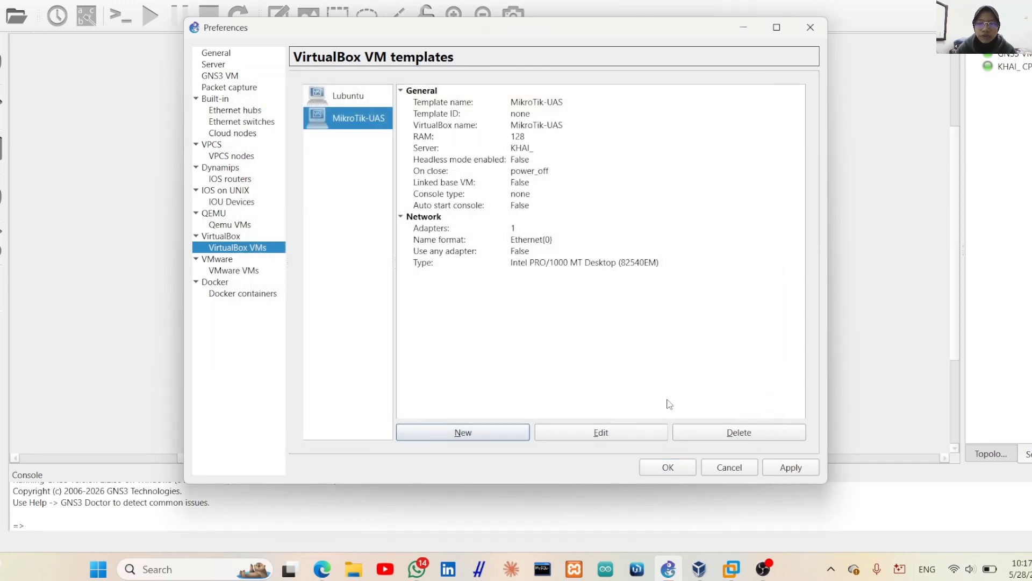
Set the MikroTik-UAS template to 3 network adapters, apply, and close Preferences
click(633, 433)
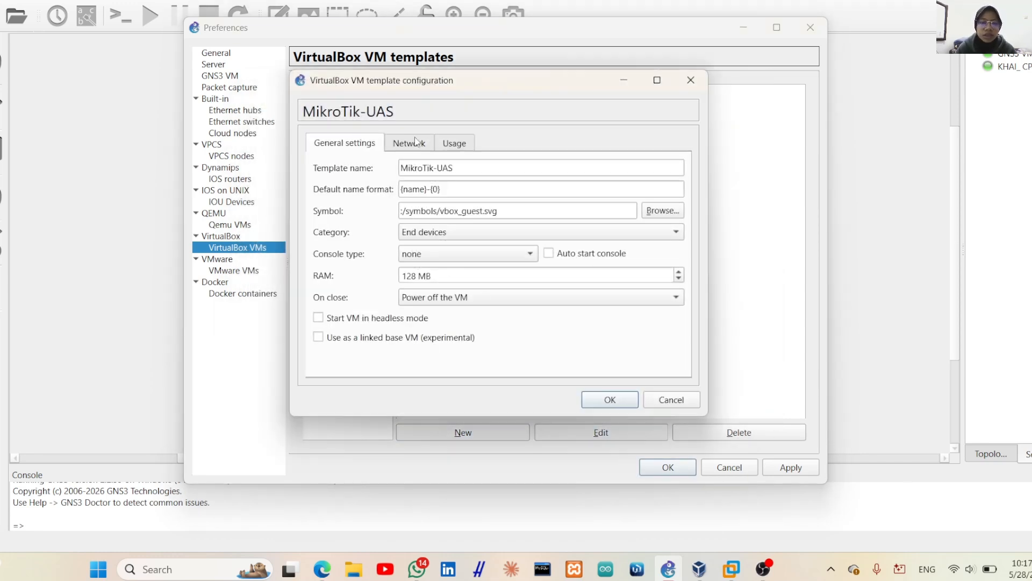
click(417, 144)
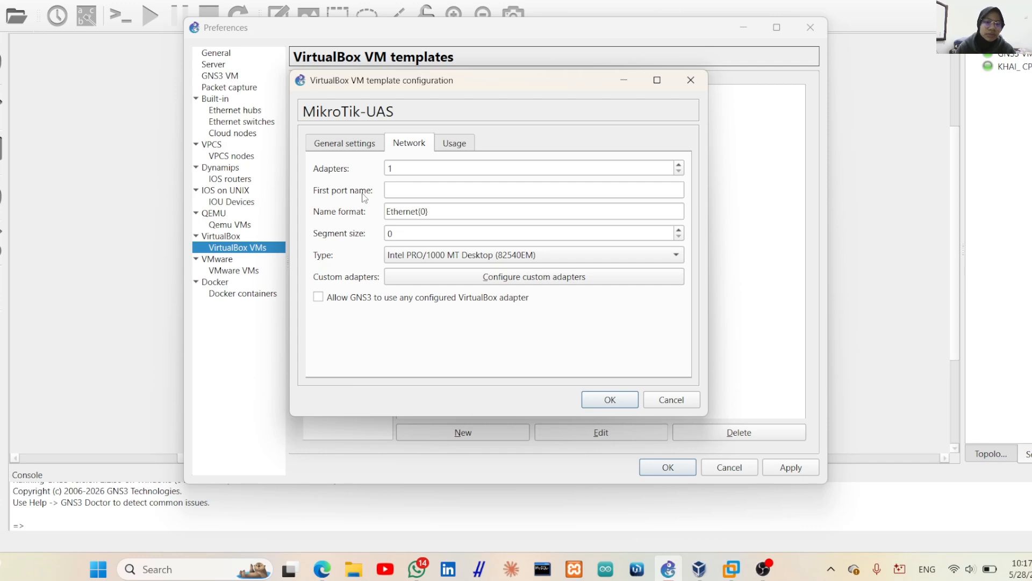
click(680, 164)
click(679, 165)
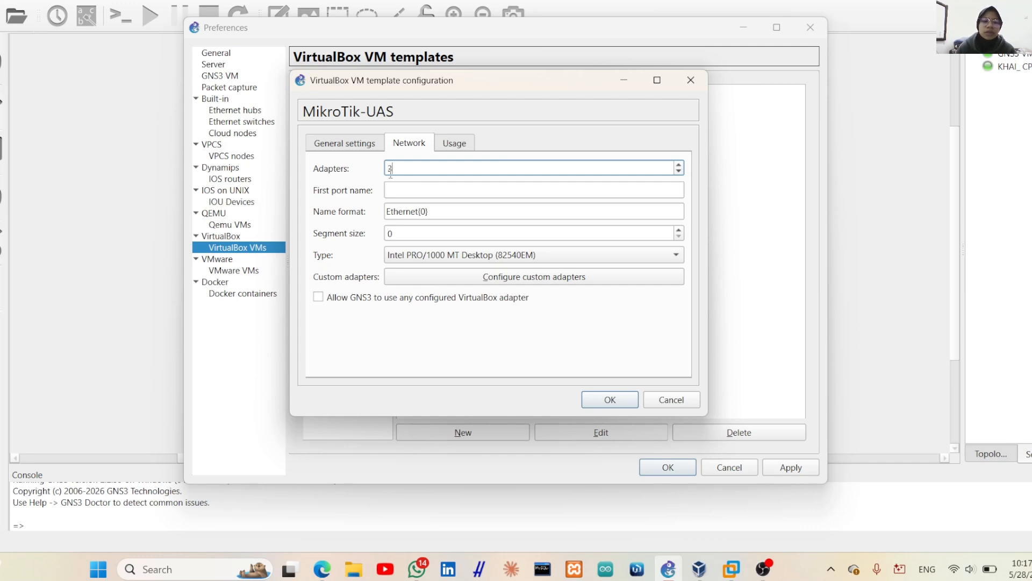
click(608, 399)
click(782, 467)
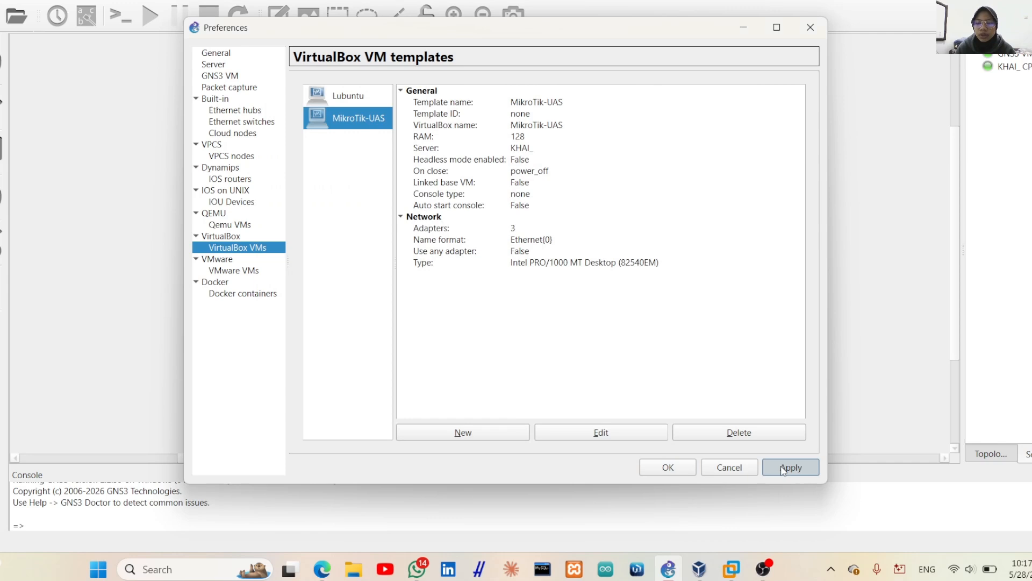
click(692, 467)
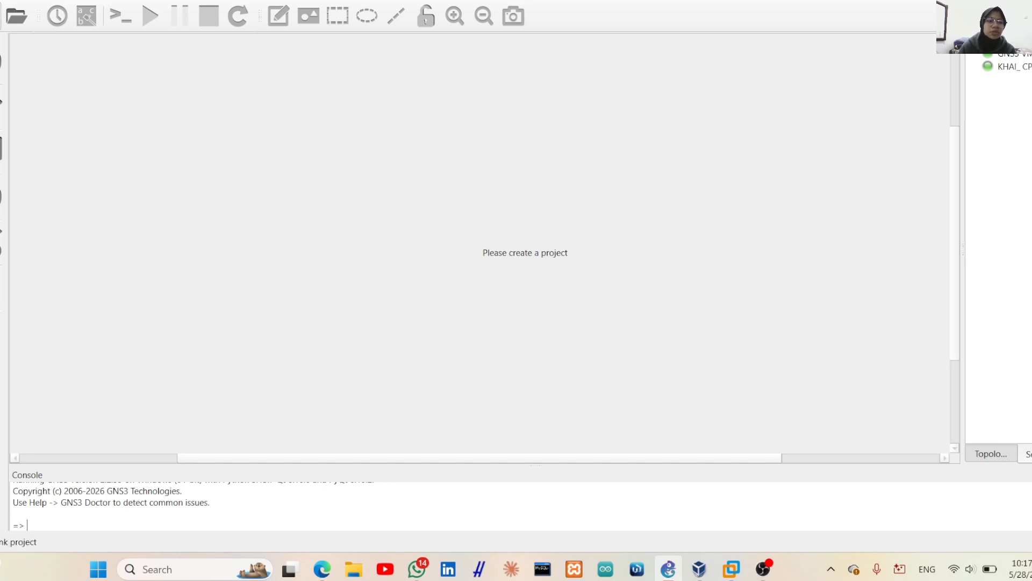
Start a new blank project and begin naming it 'UAS_M' in place of 'untitled'
click(4, 15)
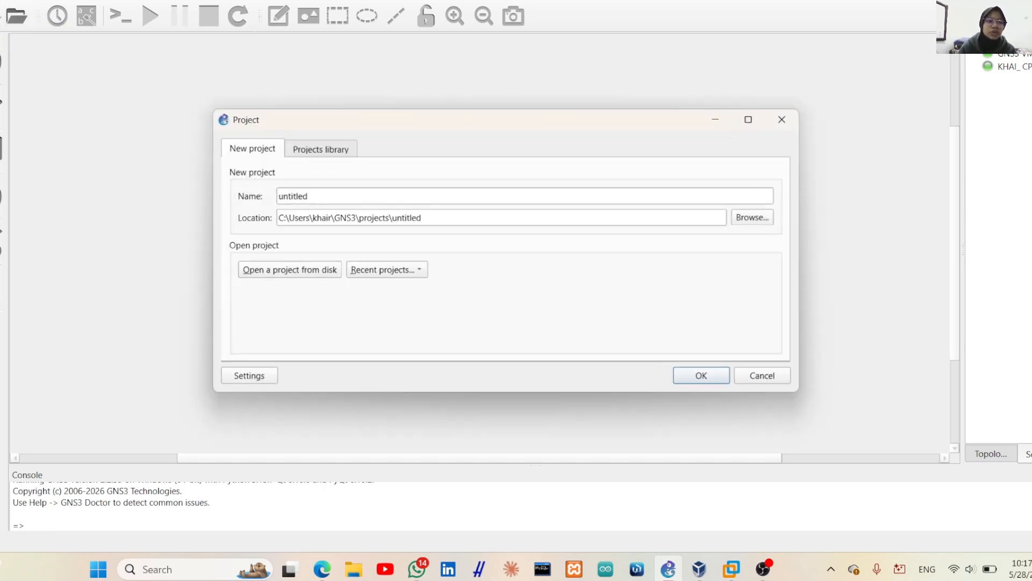
click(310, 196)
key(BackSpace)
key(BackSpace)
key(BackSpace)
key(BackSpace)
key(BackSpace)
key(BackSpace)
key(BackSpace)
key(BackSpace)
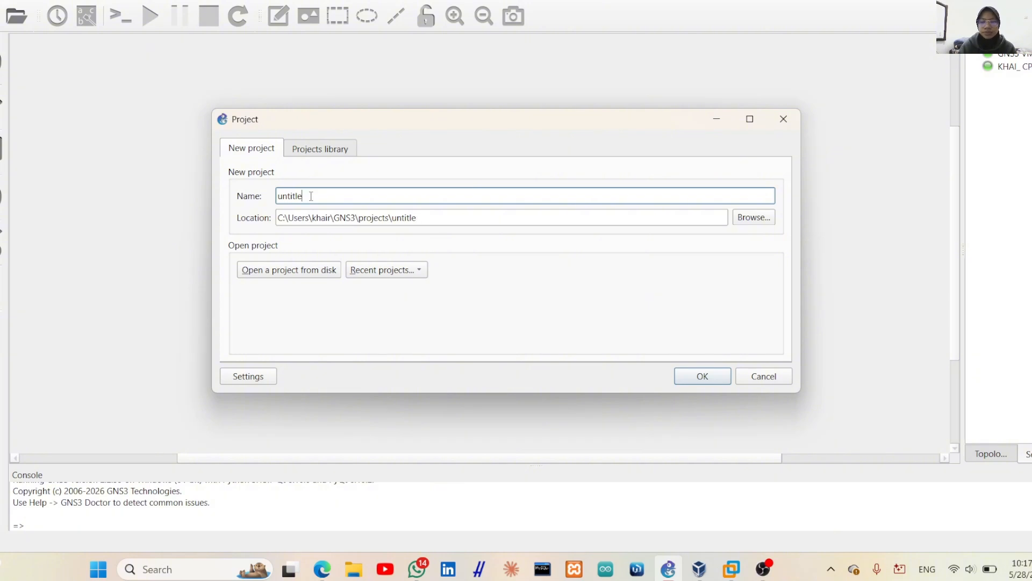
text(UAS)
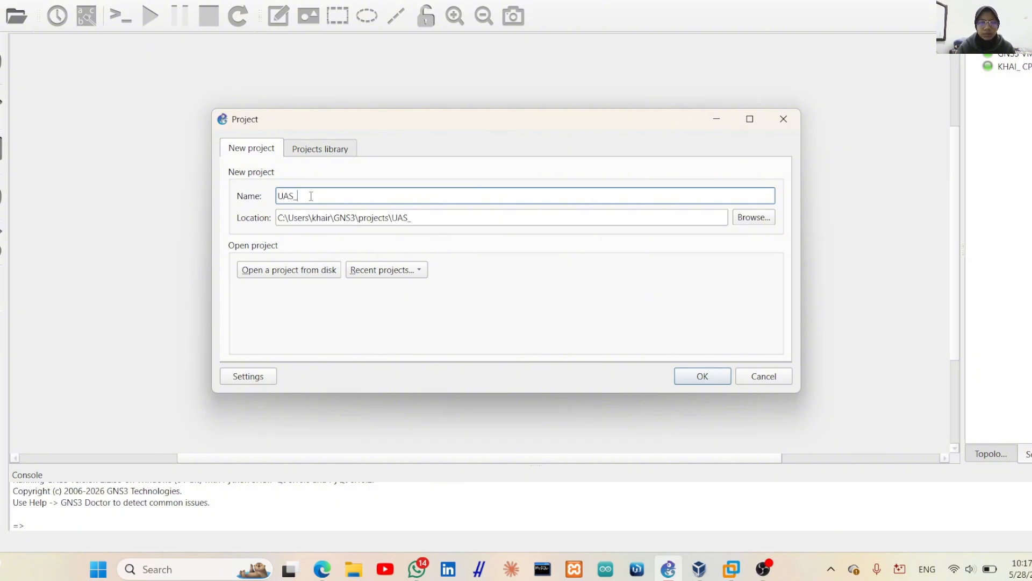
text(_)
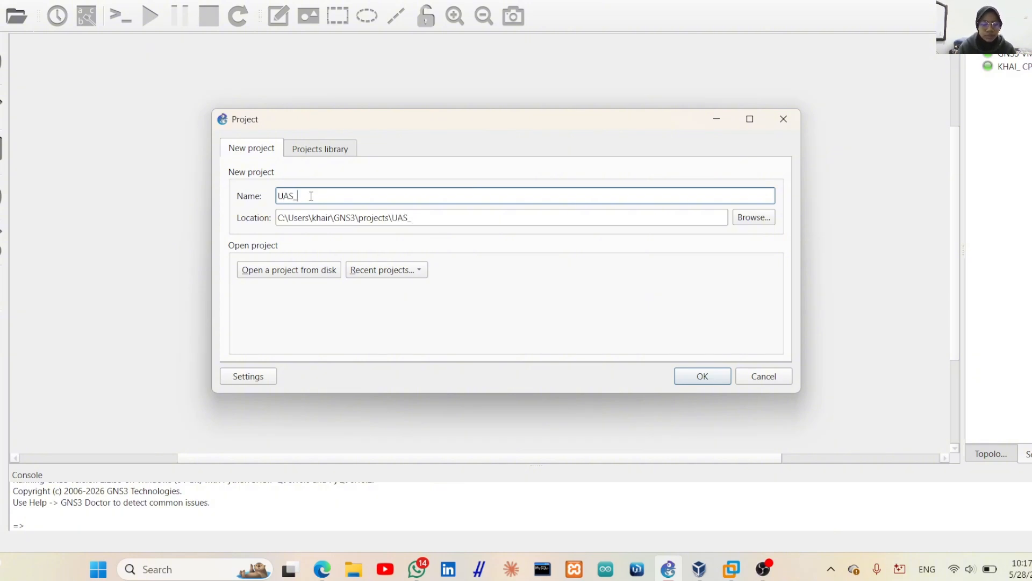
text(MikroTik)
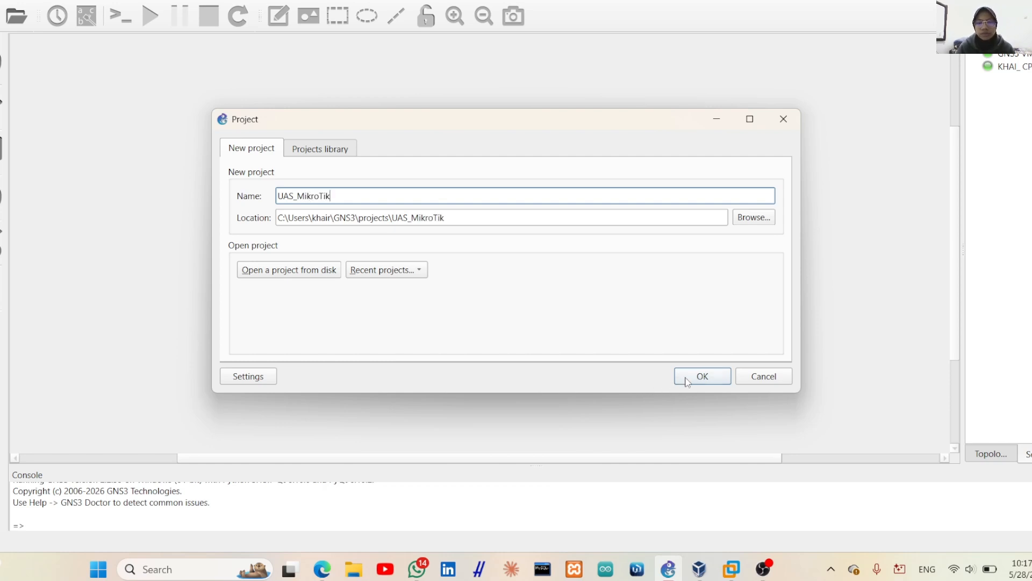
Create the project and place an Ethernet switch, Switch1, on the canvas
click(687, 380)
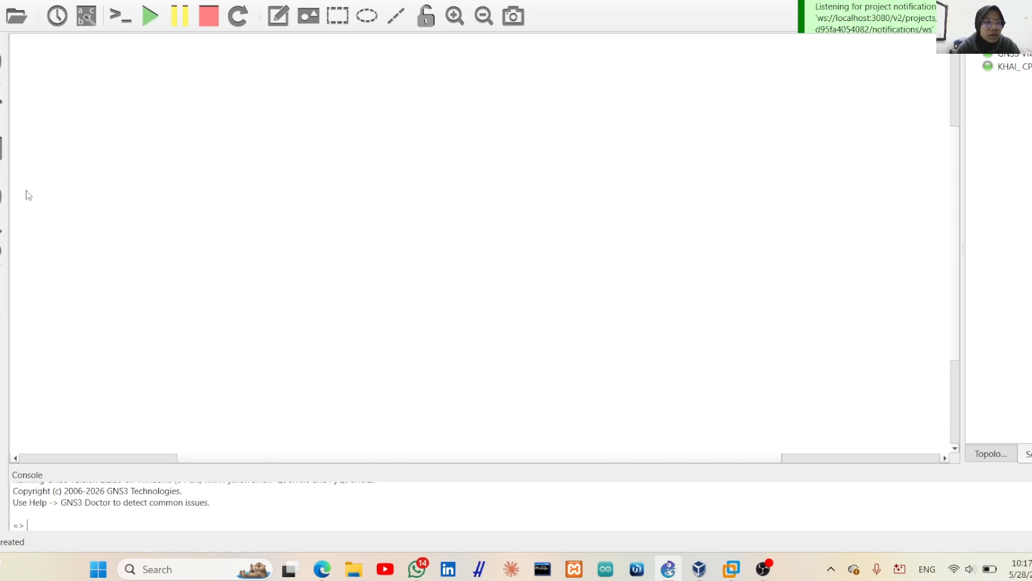
click(1, 241)
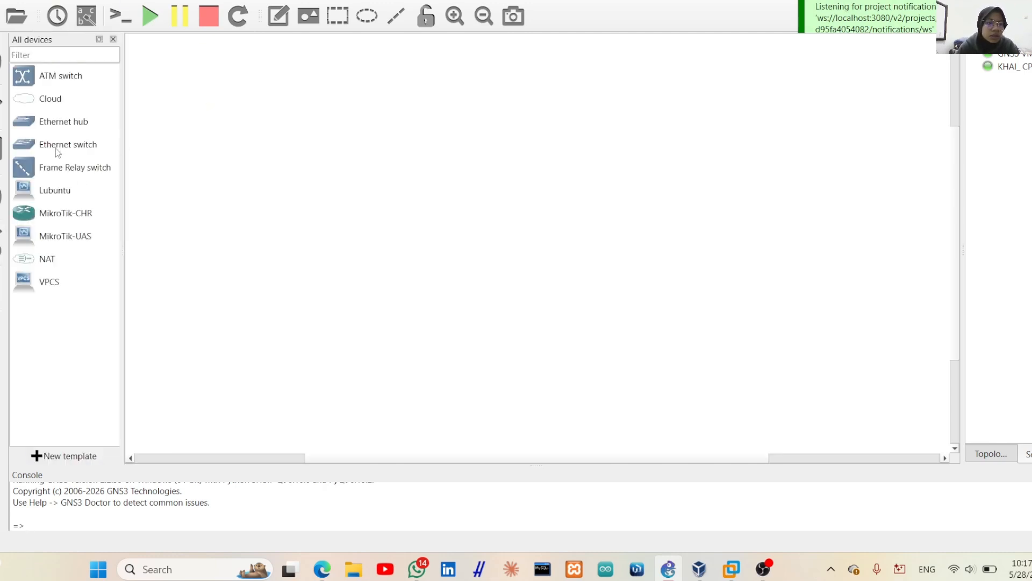
drag(55, 146, 407, 122)
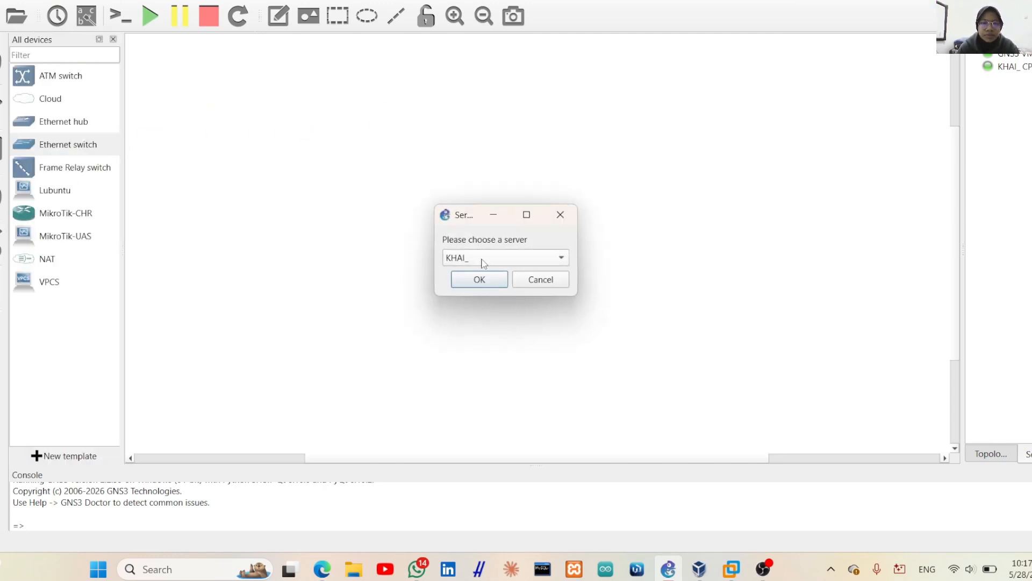
click(488, 280)
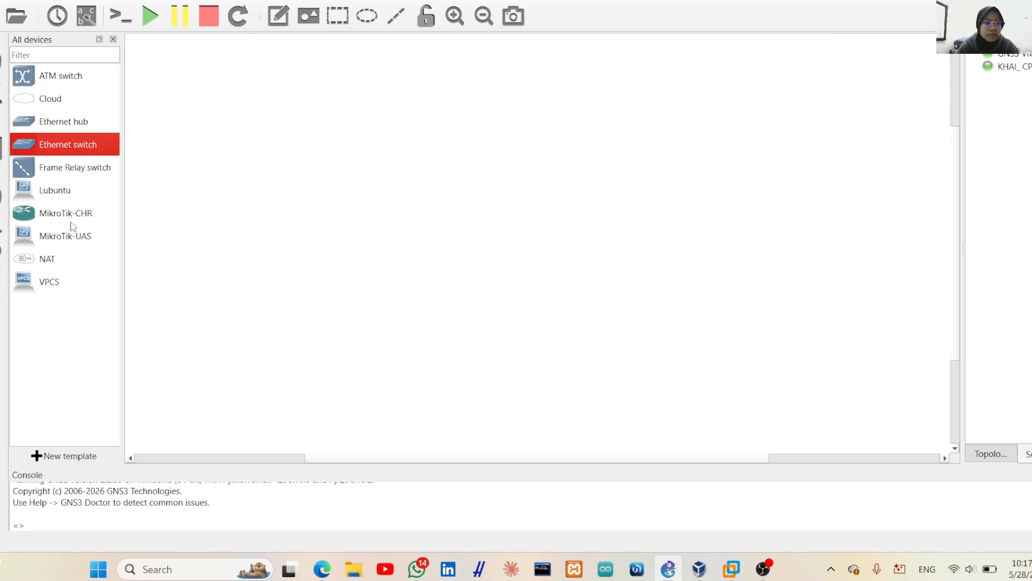
Add a MikroTik-UAS-1 router, a PC1 VPCS and a Lubuntu-1 machine around Switch1
double_click(68, 243)
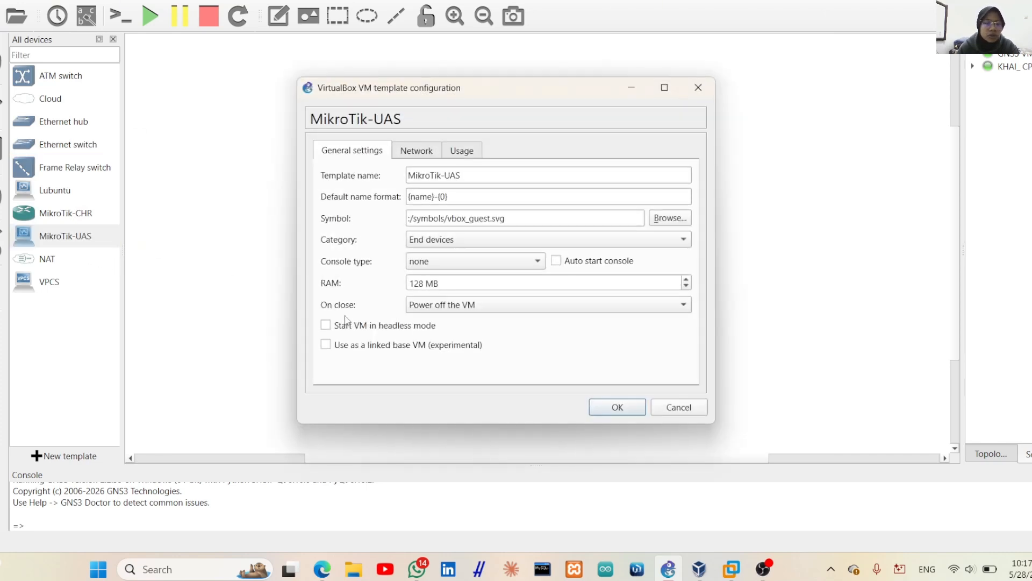
click(698, 87)
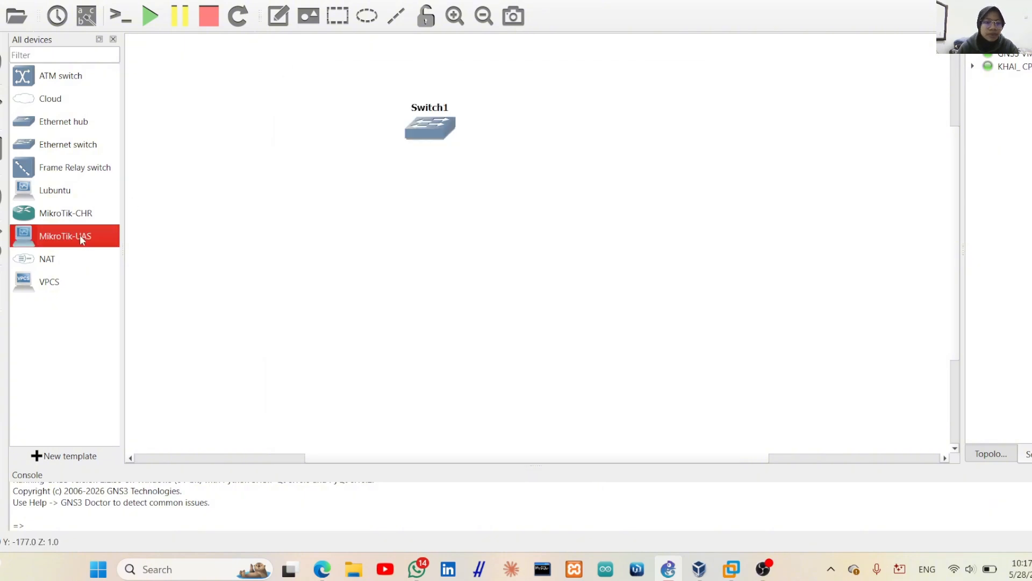
drag(80, 240, 297, 287)
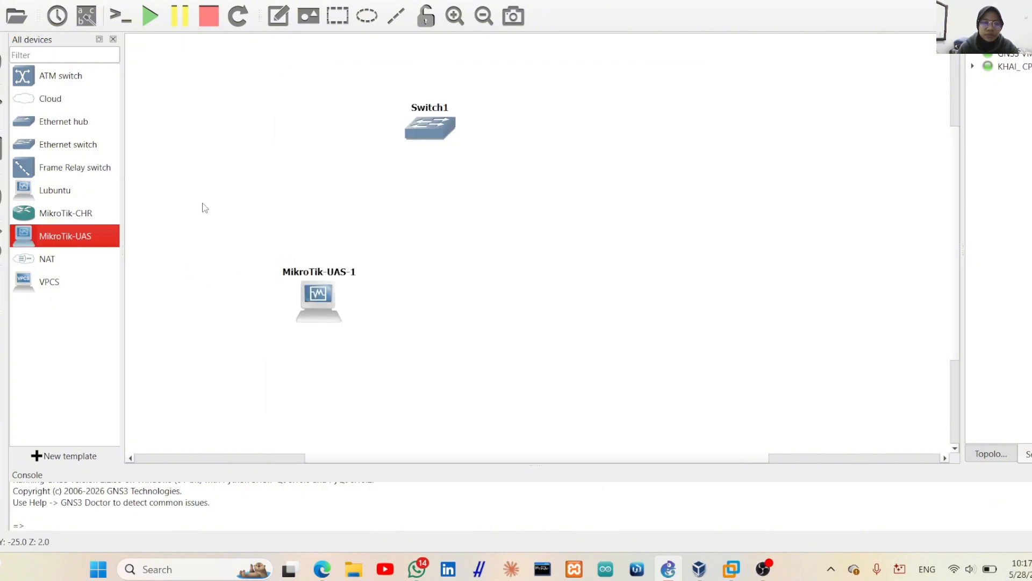
drag(54, 274, 478, 291)
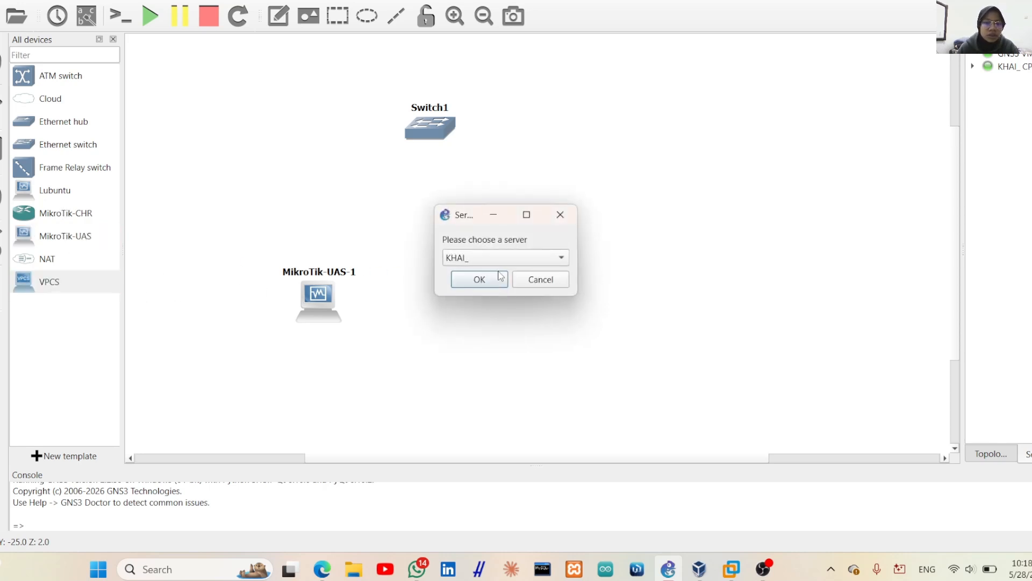
click(479, 280)
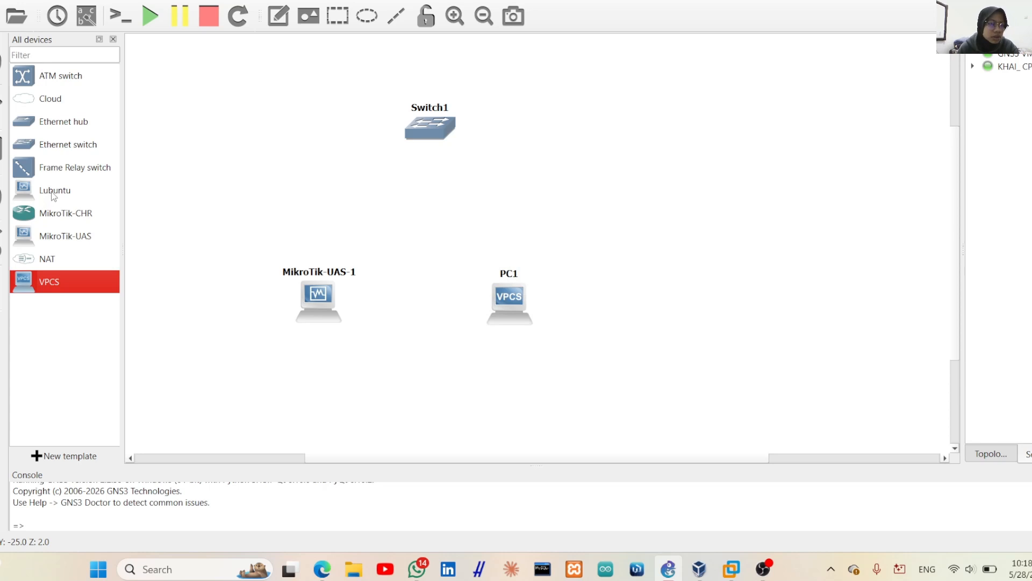
drag(55, 196, 627, 202)
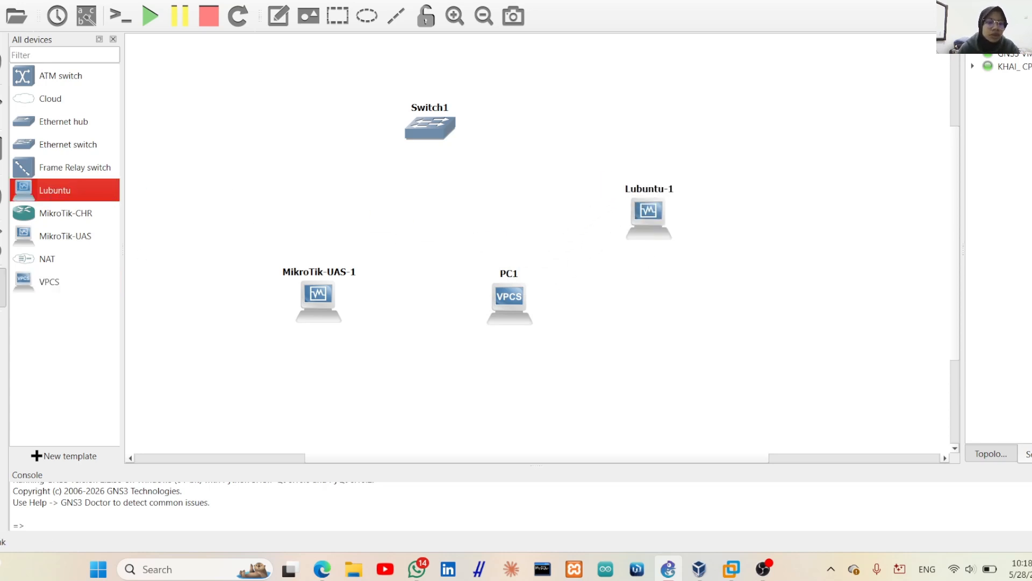
Link MikroTik-UAS-1 Ethernet2, PC1 Ethernet0 and Lubuntu-1 Ethernet0 to Switch1 Ethernet0, 1 and 2
click(320, 293)
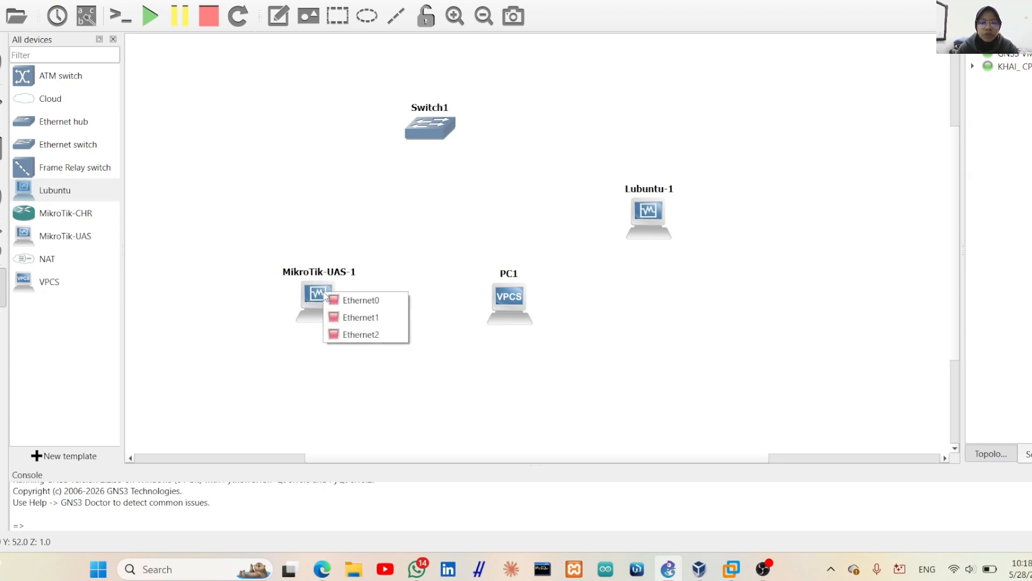
click(352, 335)
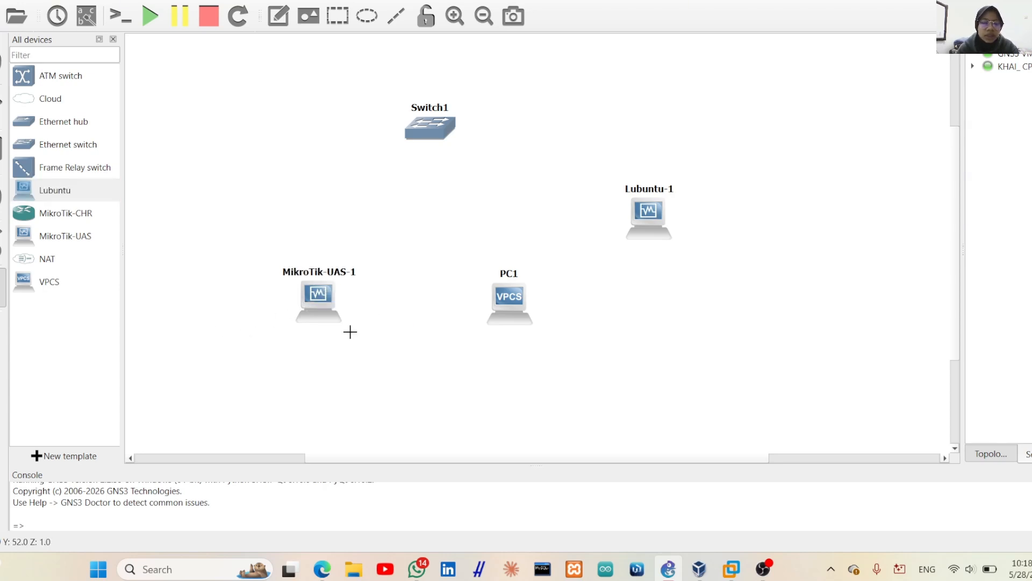
click(428, 131)
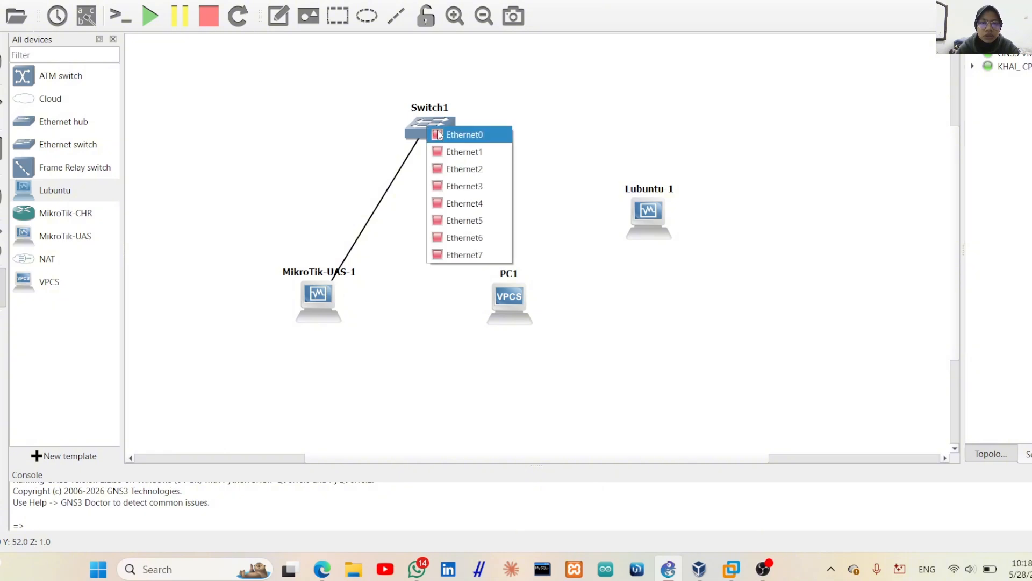
click(454, 136)
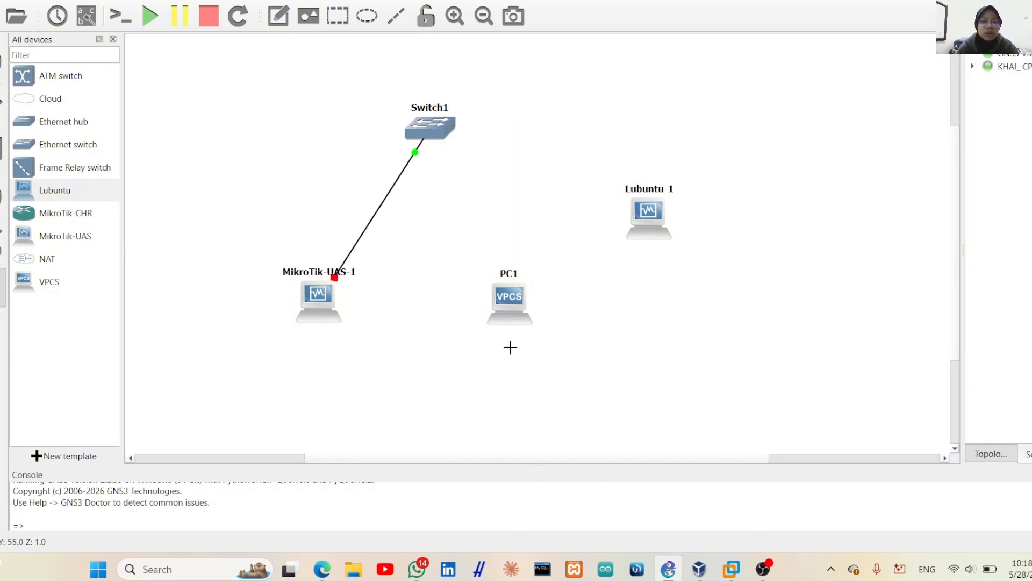
click(515, 311)
click(540, 320)
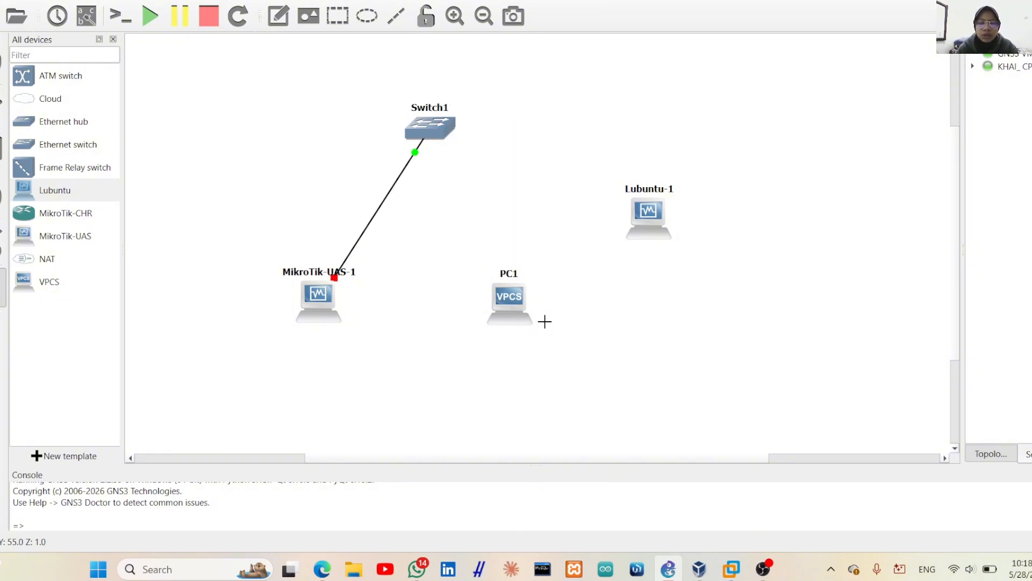
click(432, 128)
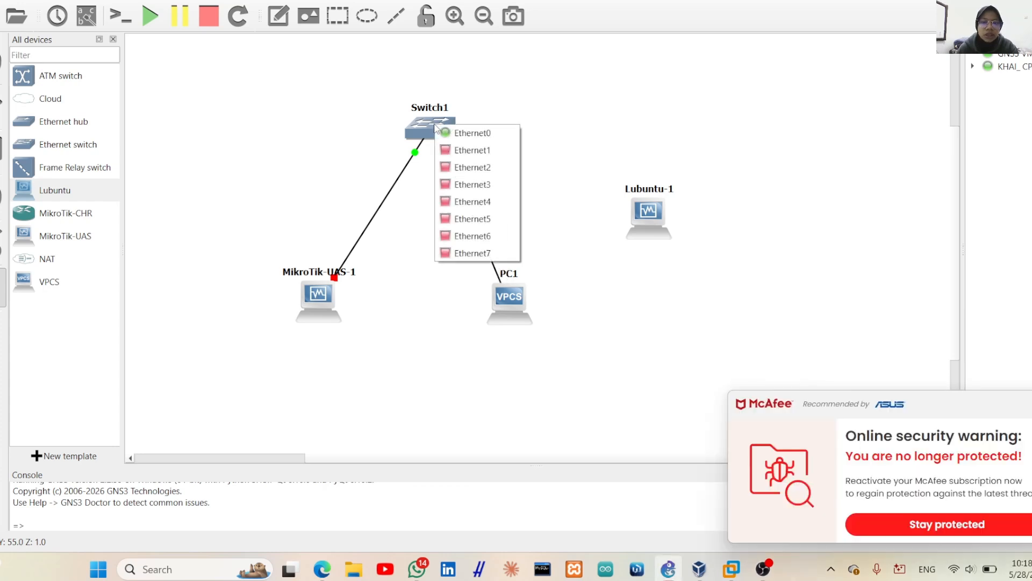
click(475, 150)
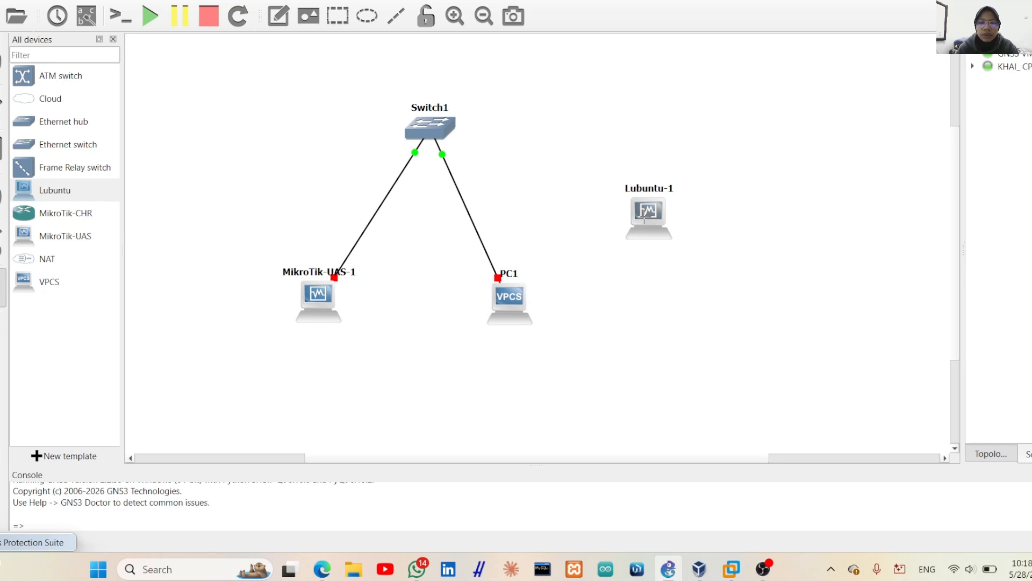
click(648, 219)
click(681, 226)
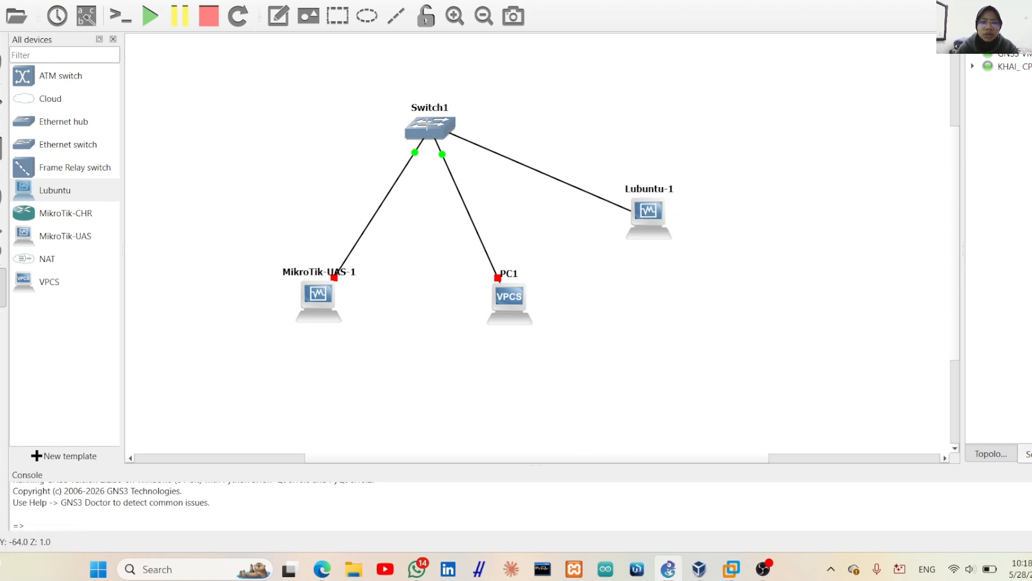
click(428, 127)
click(466, 167)
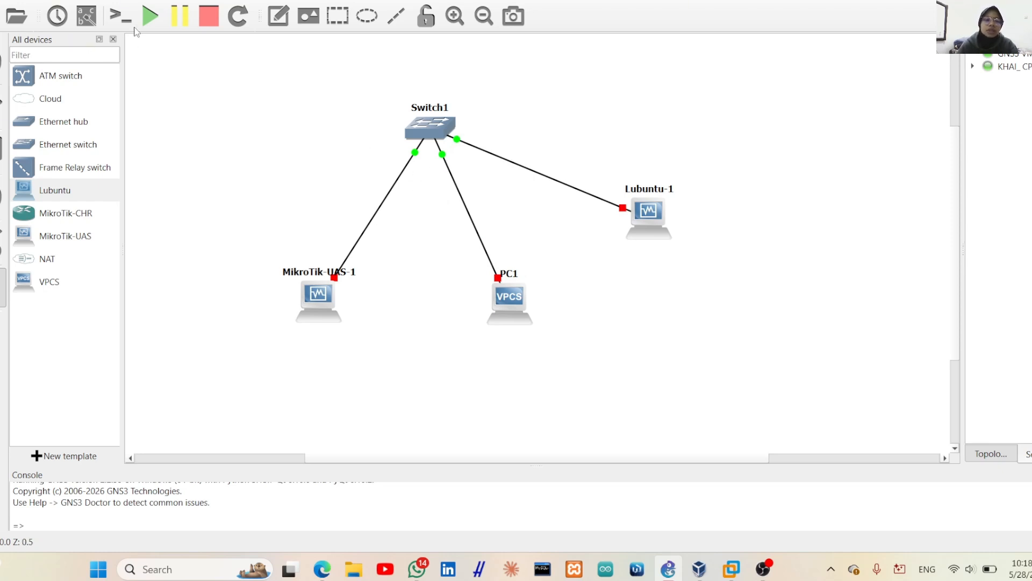
Start all four nodes and confirm, bringing every Switch1 link up
click(151, 17)
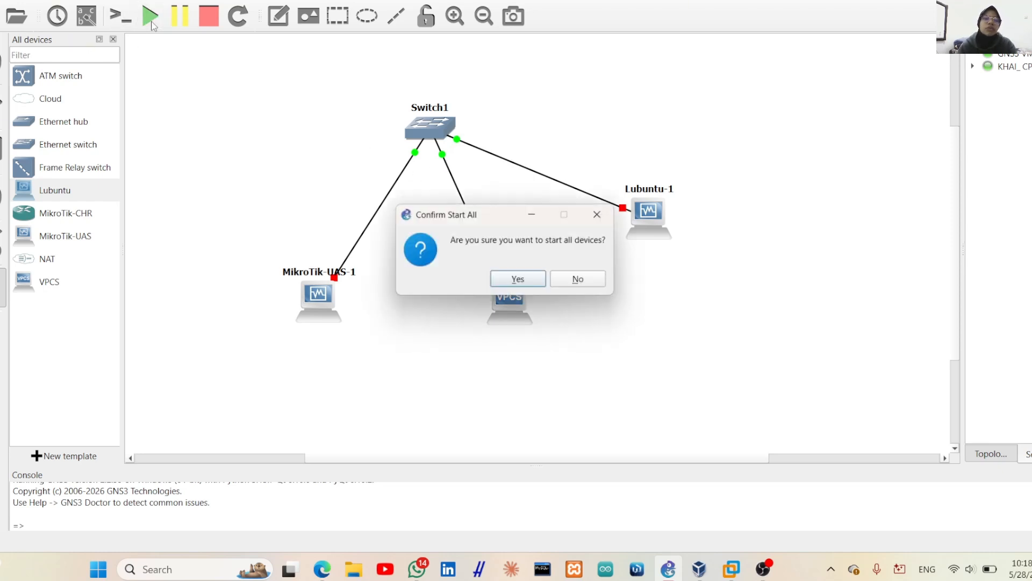
click(513, 280)
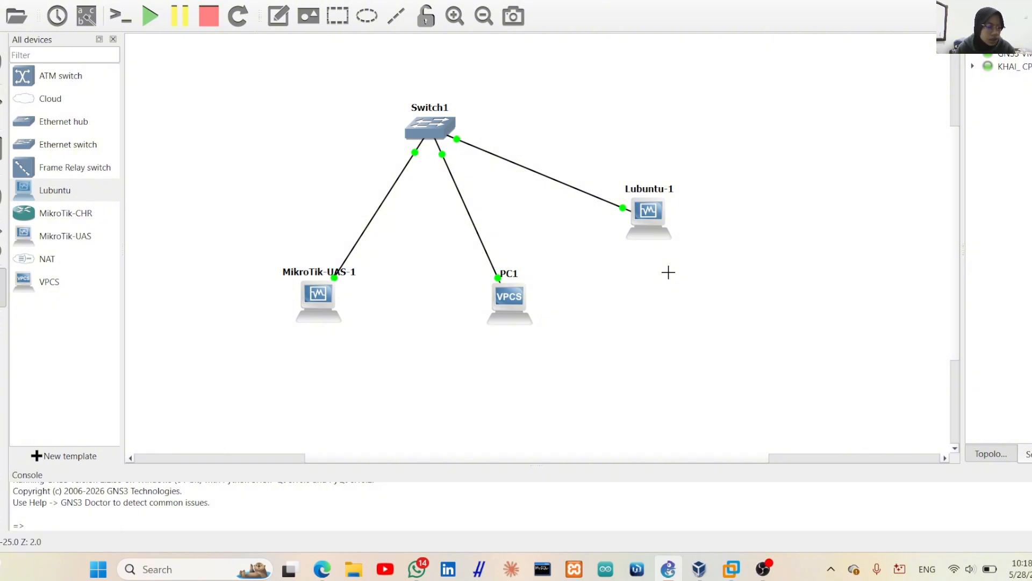
Connect WinBox to the MikroTikMaster router by MAC, skip the password change, and list its interfaces
click(637, 570)
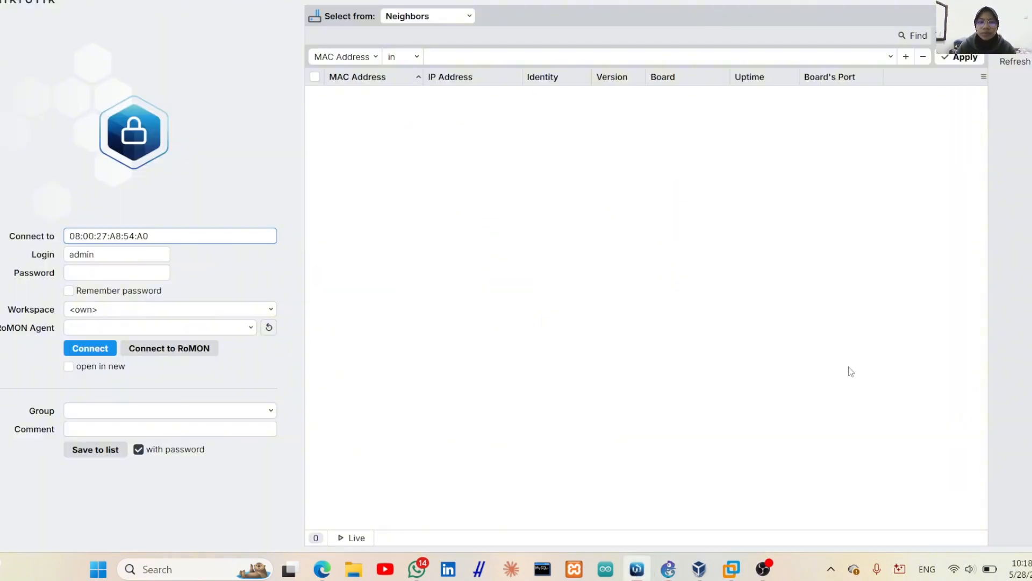
click(1015, 62)
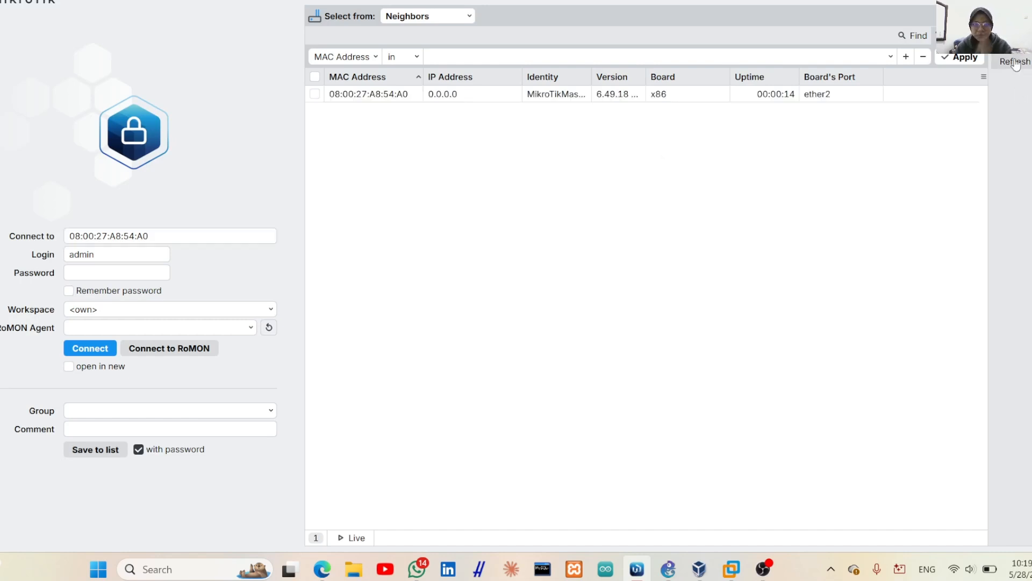
click(360, 97)
double_click(359, 96)
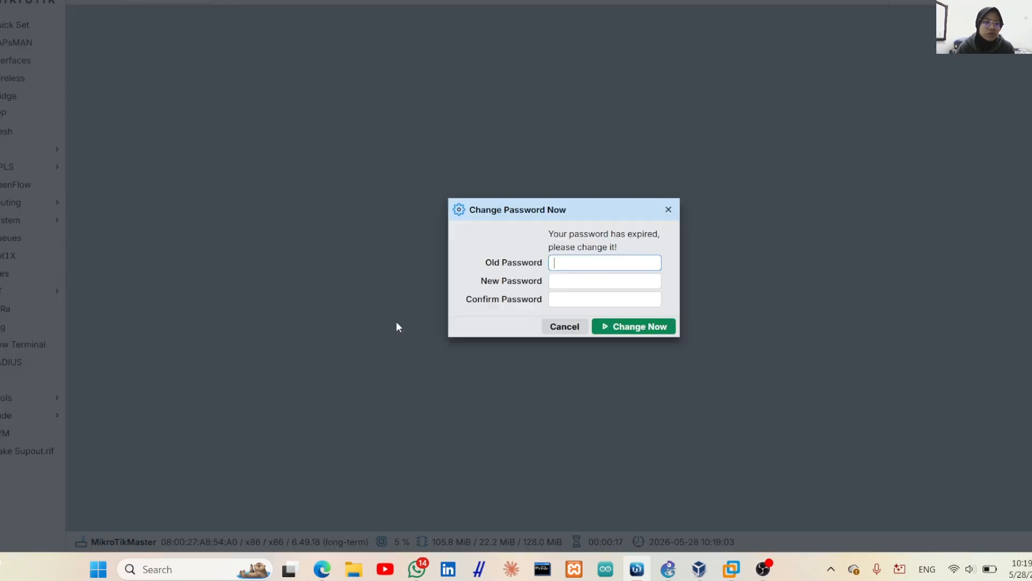
click(669, 209)
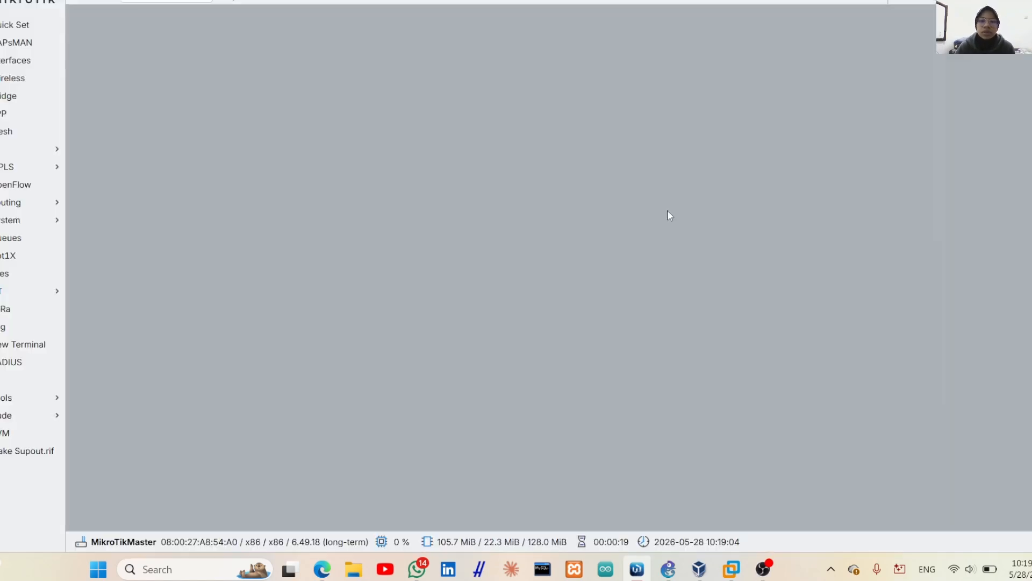
click(11, 64)
Rename ether1 to ether1-internet in its interface properties
click(176, 203)
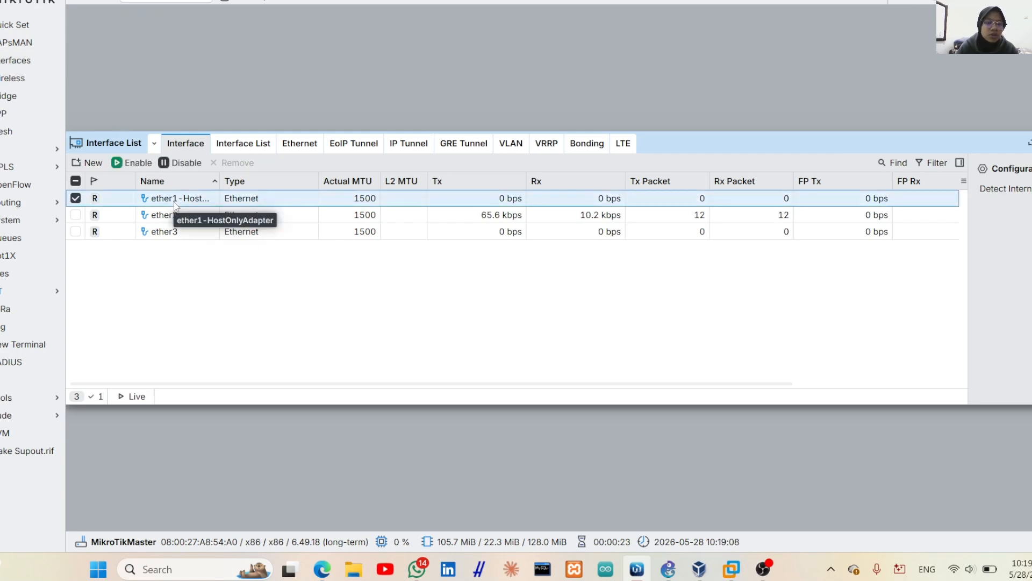
double_click(177, 204)
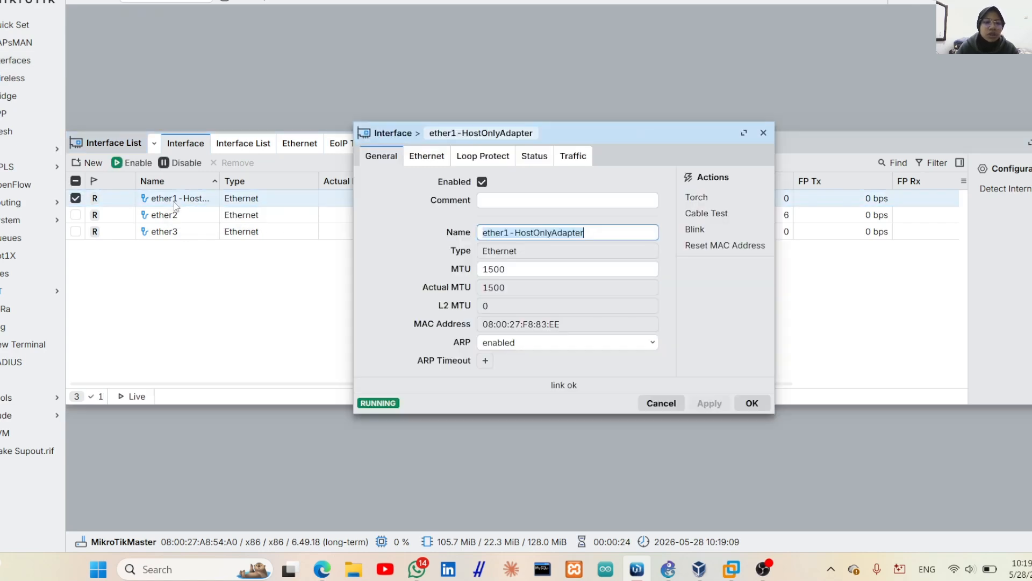
click(596, 232)
key(BackSpace)
key(BackSpace)
key(BackSpace)
key(BackSpace)
key(BackSpace)
key(BackSpace)
key(BackSpace)
key(BackSpace)
key(BackSpace)
key(BackSpace)
key(BackSpace)
key(BackSpace)
key(BackSpace)
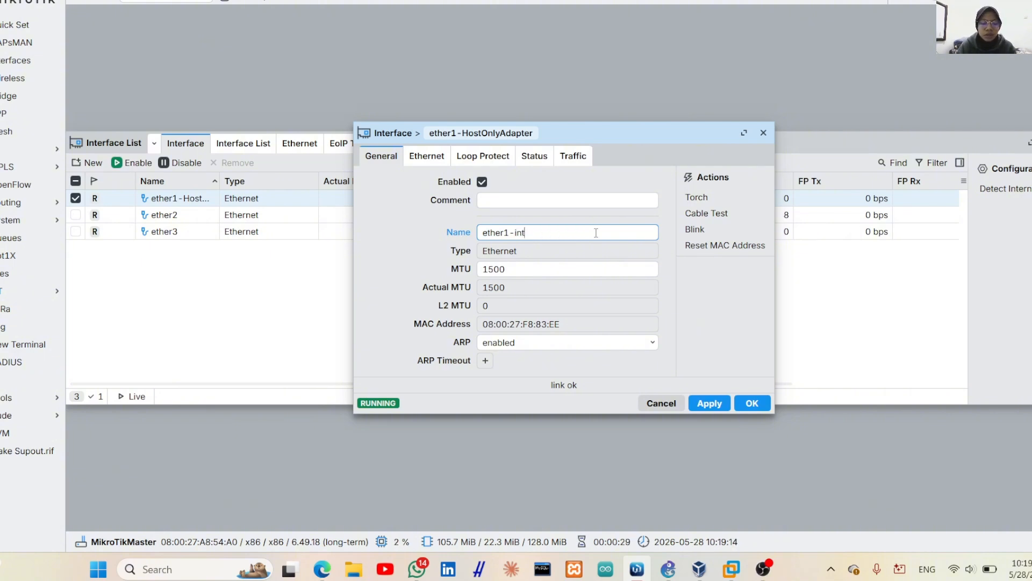
text(internet)
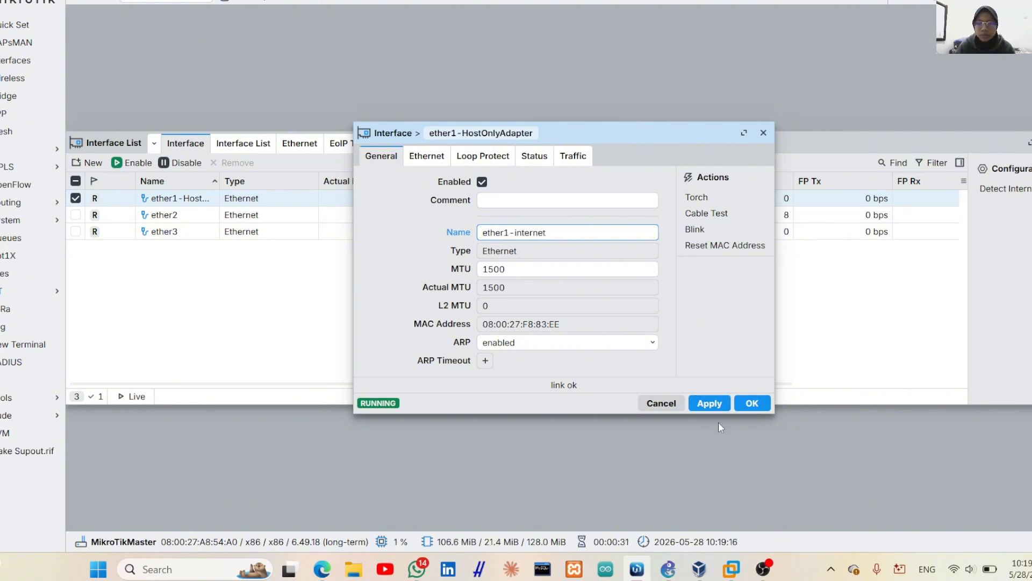
click(709, 403)
click(752, 403)
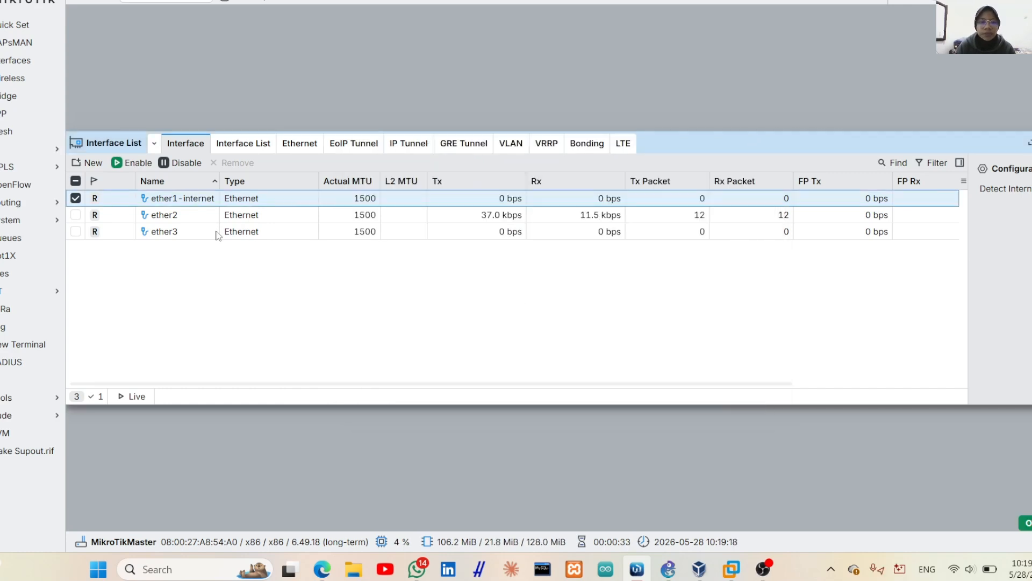
Rename ether2 to ether2-HostOnlyAdapter and ether3 to ether3-LAN
double_click(178, 216)
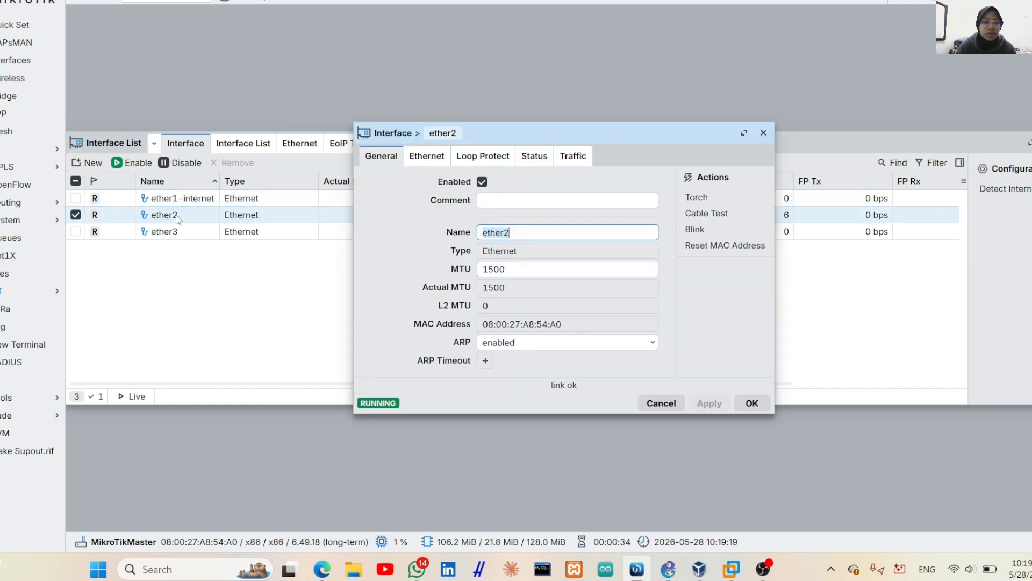
click(530, 230)
text(-)
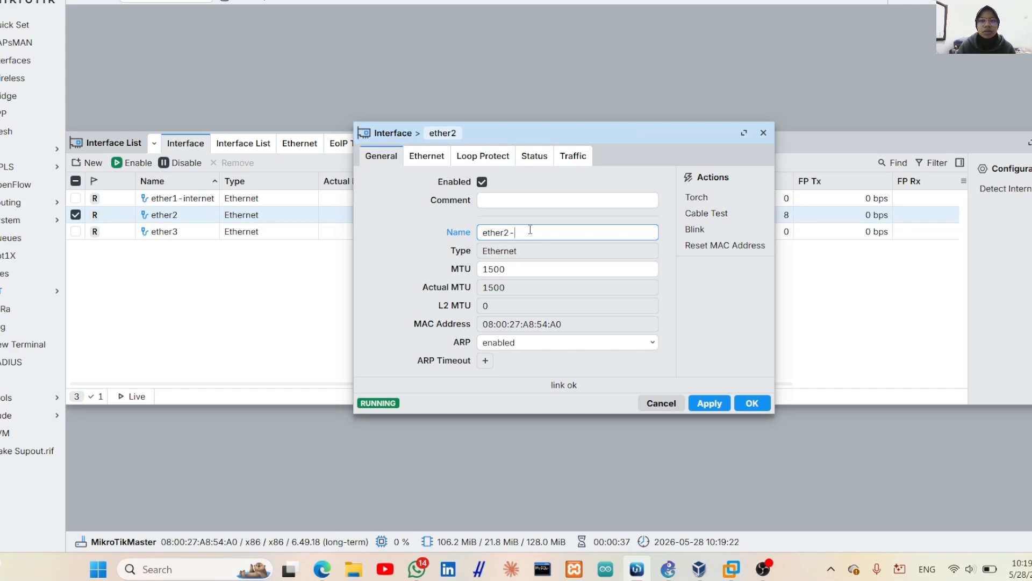
text(HostOn)
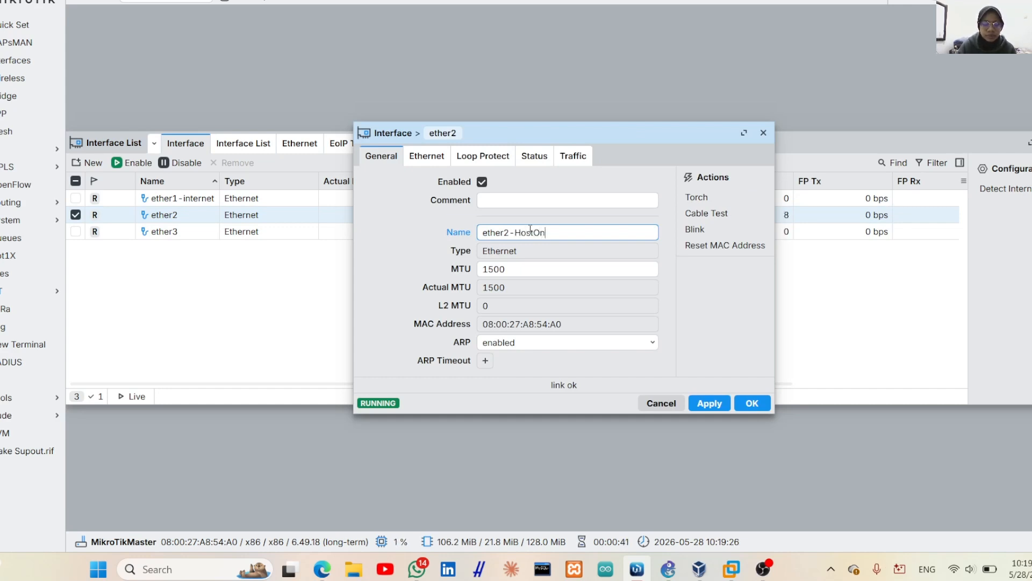
text(lyAdapter)
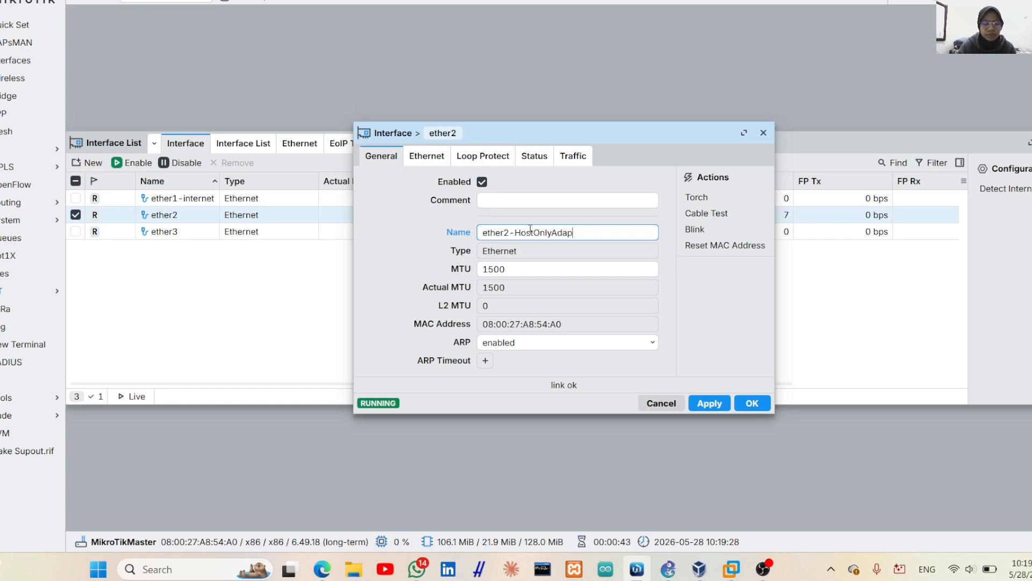
click(708, 404)
click(751, 404)
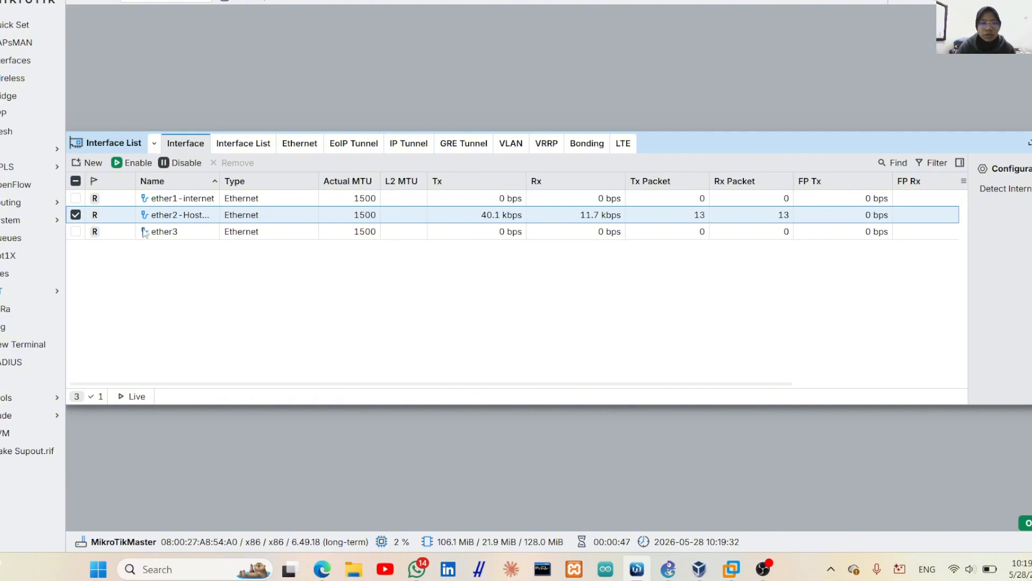
double_click(167, 231)
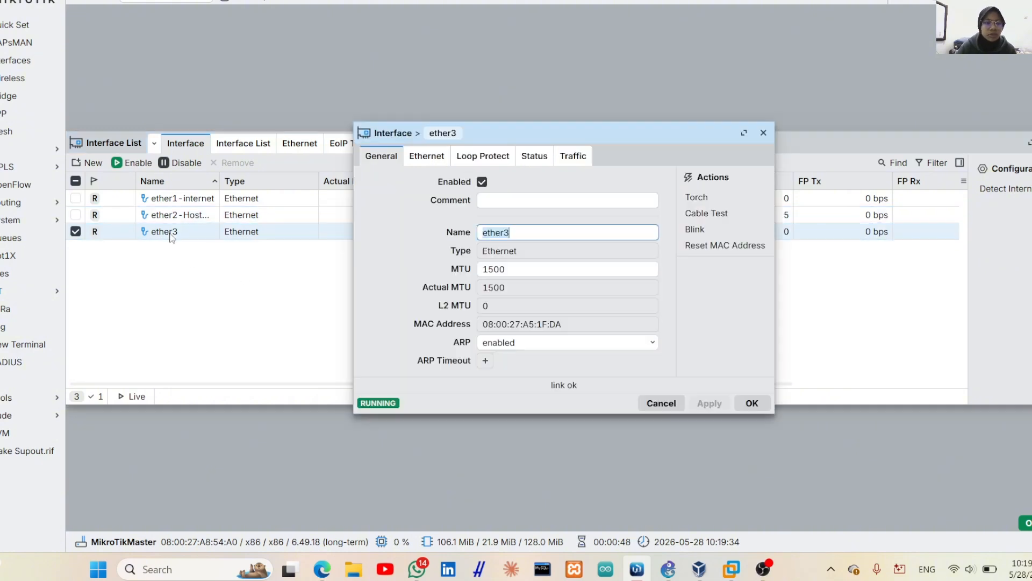
click(540, 234)
text(-LAN)
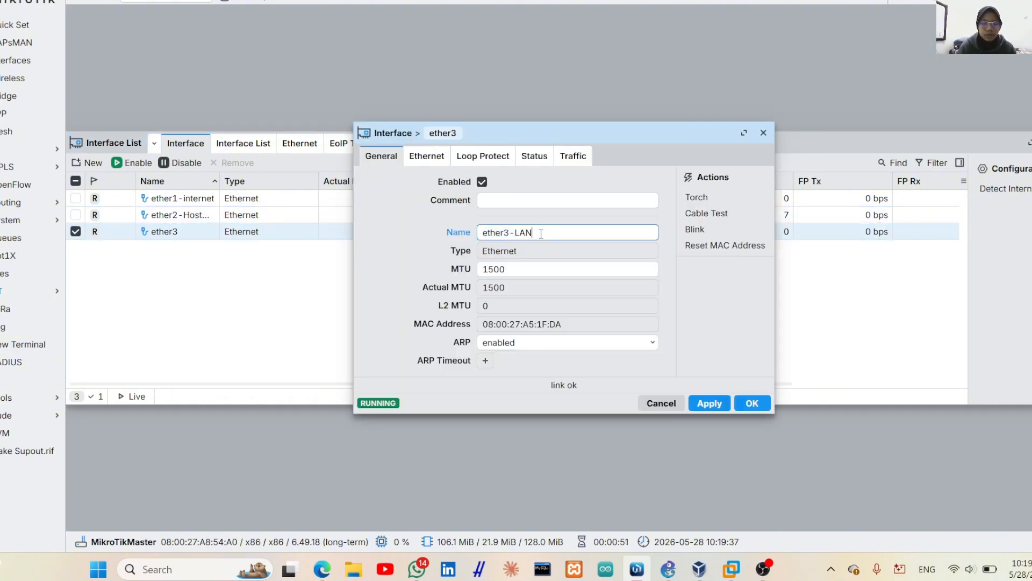
click(708, 404)
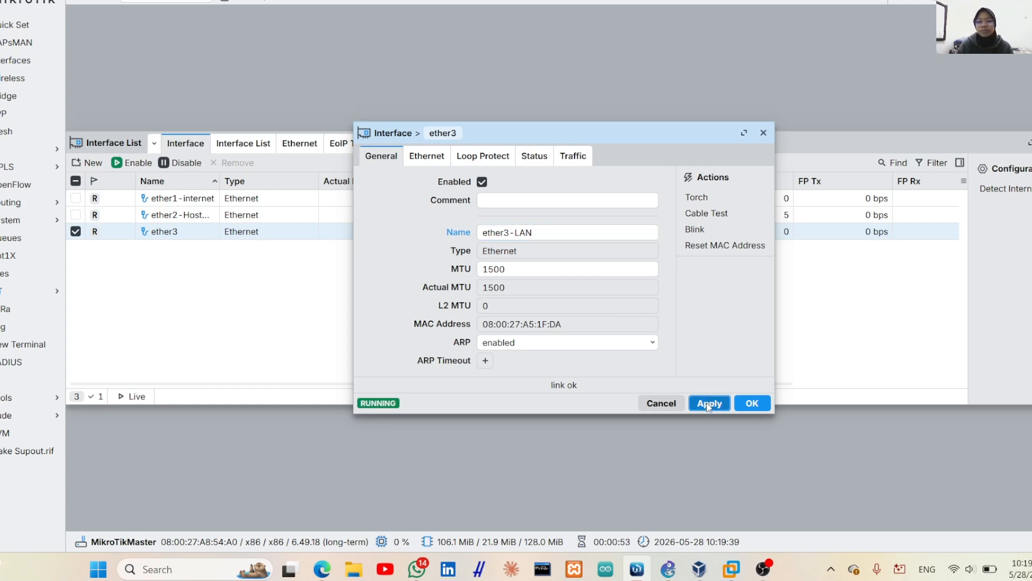
click(751, 404)
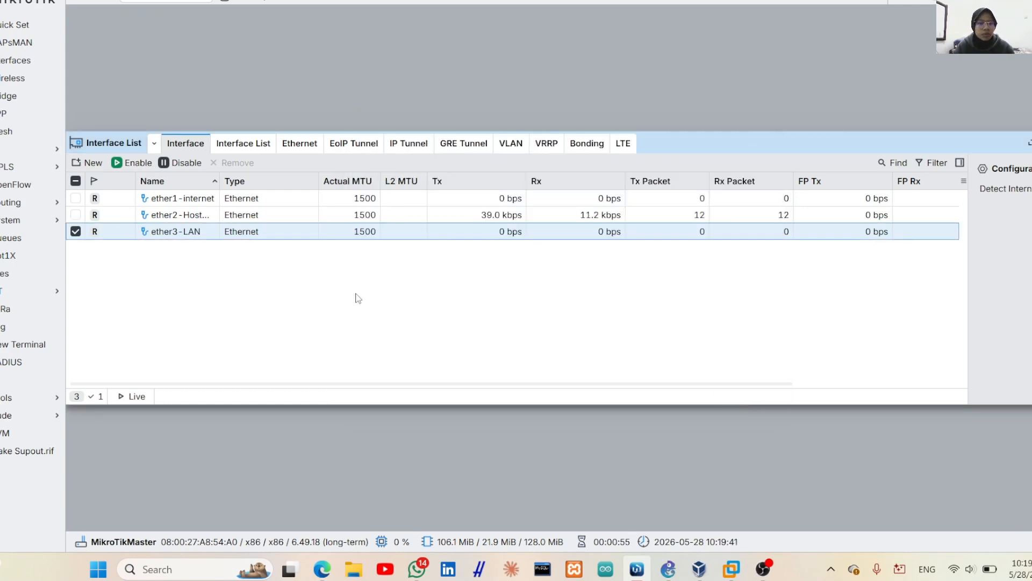
Add a DHCP client on ether1-internet, which binds 10.0.2.15/24, then close the DHCP Client list
click(1028, 142)
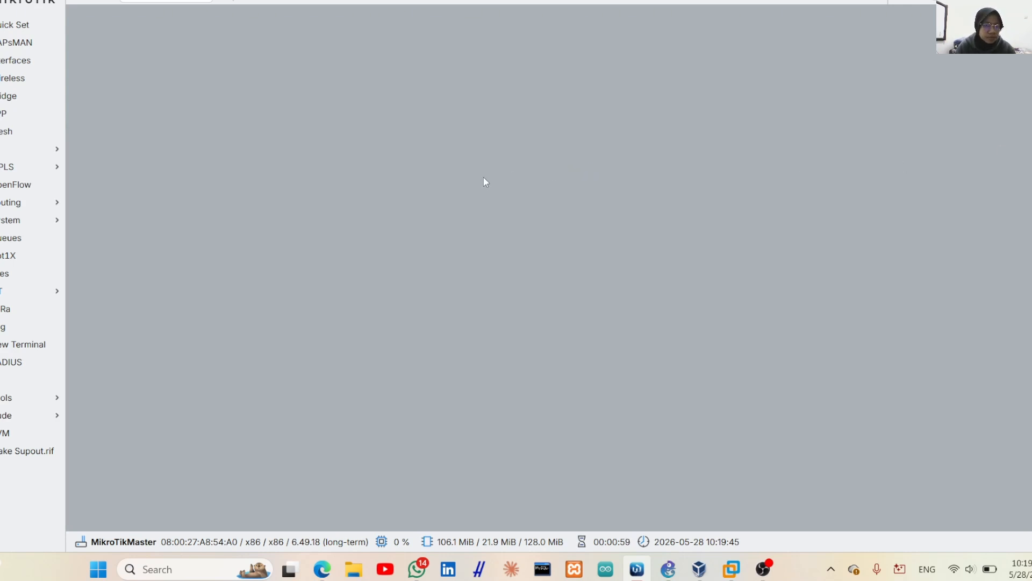
click(28, 154)
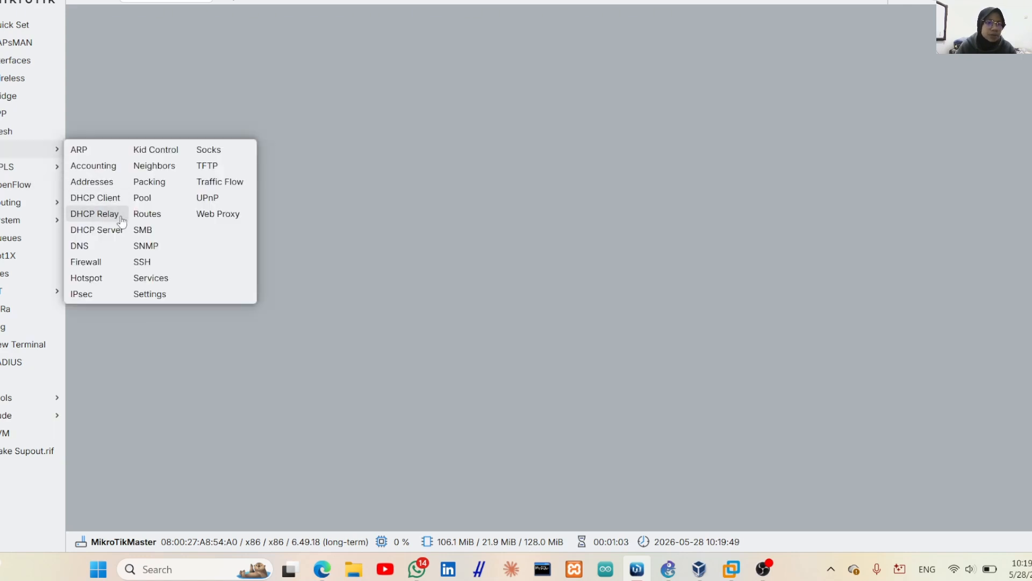
click(116, 199)
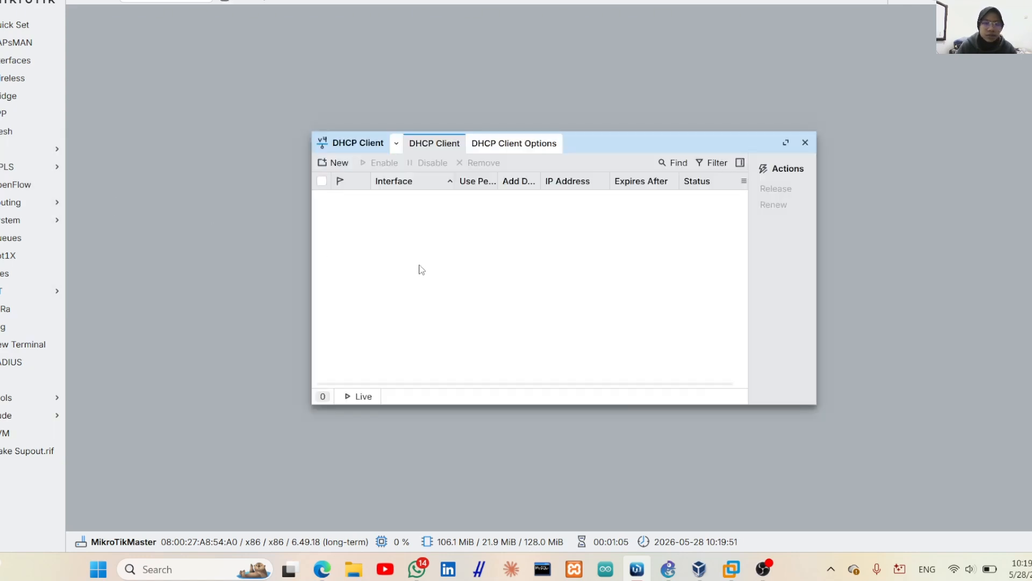
click(339, 164)
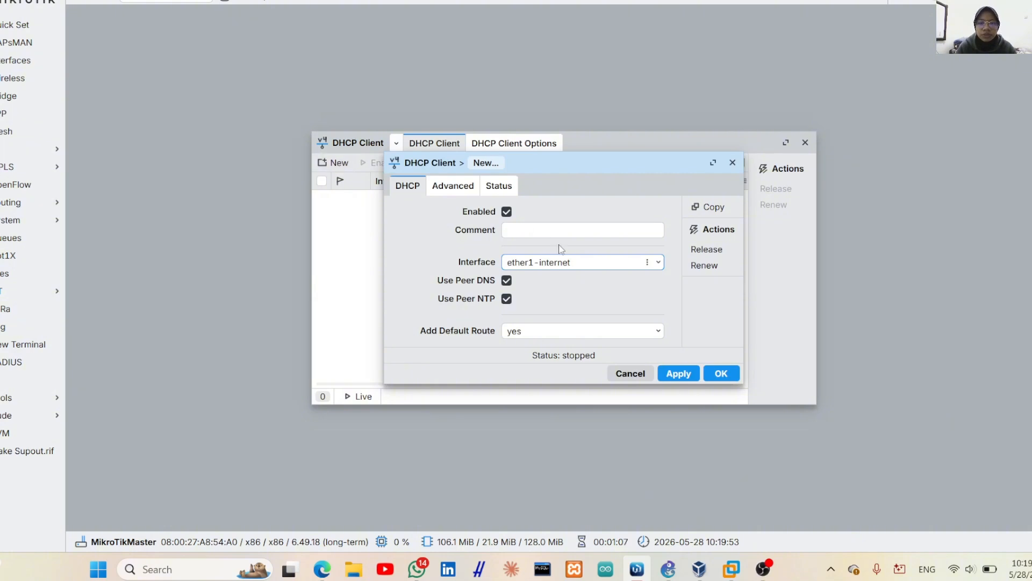
click(453, 188)
click(499, 187)
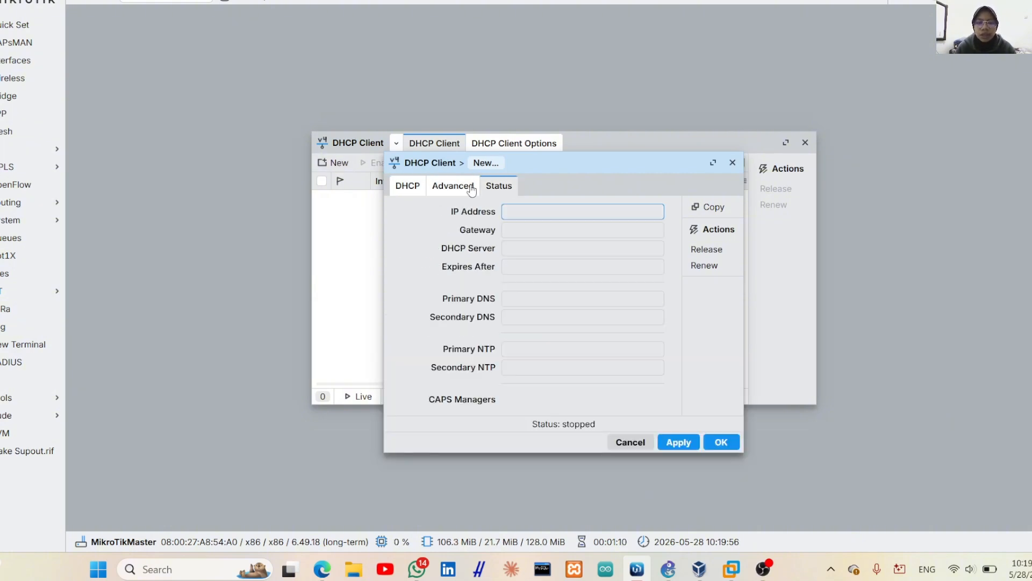
click(424, 193)
click(677, 373)
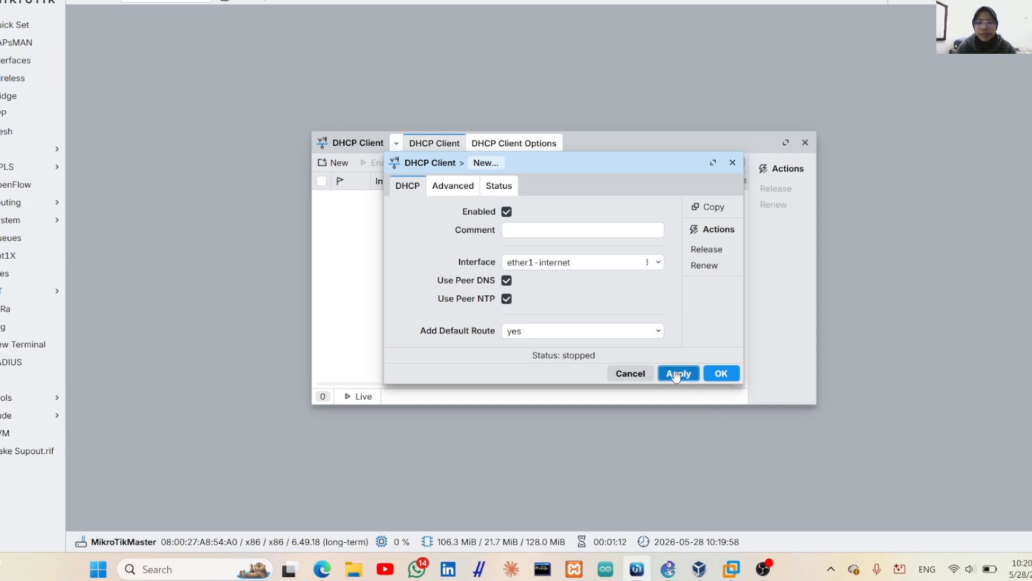
click(721, 373)
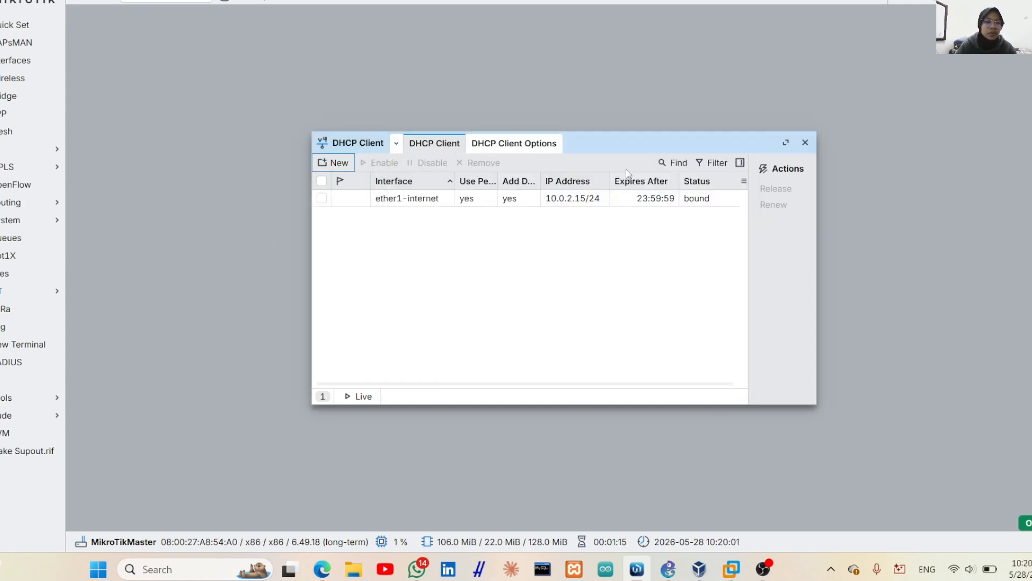
click(805, 142)
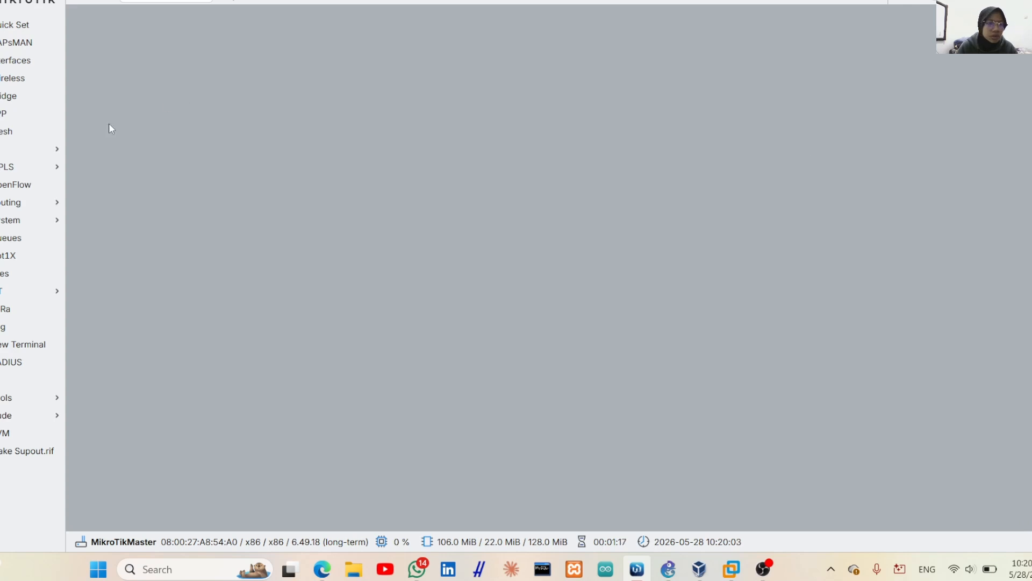
In IP > DNS, enter servers 8.8.8.8 and 8.8.4.4, enable Allow Remote Requests, and apply
click(35, 149)
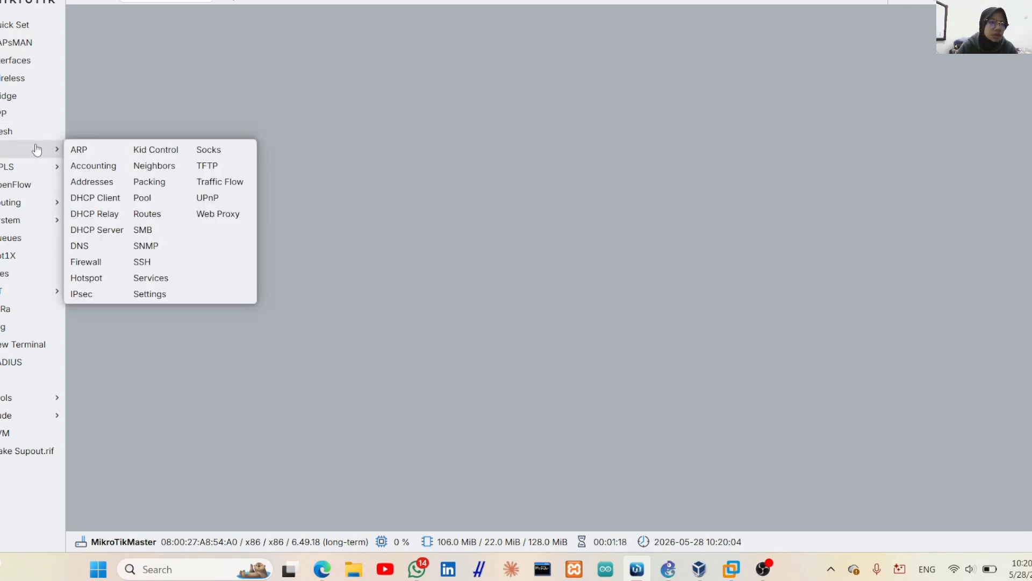
click(92, 250)
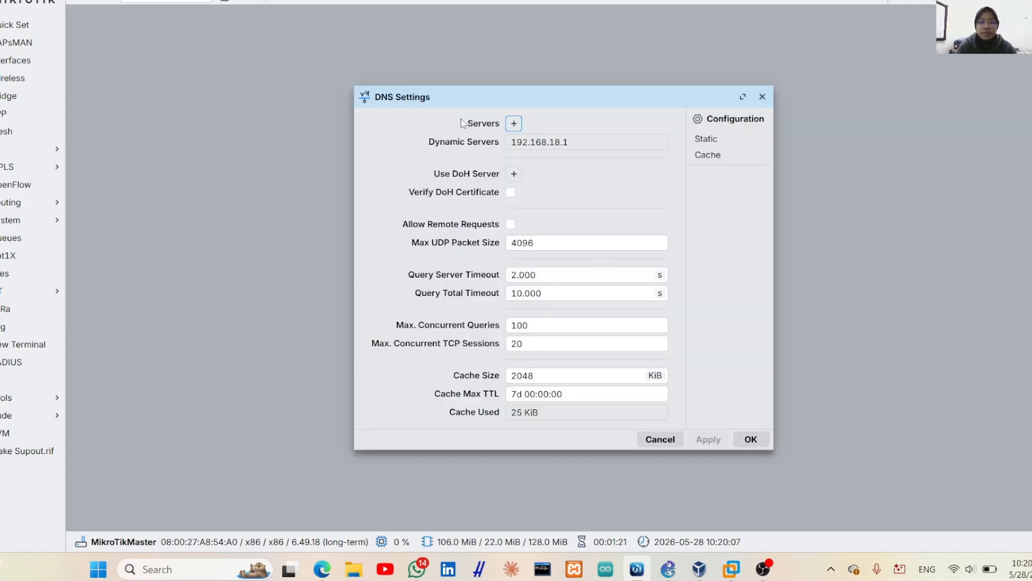
click(513, 125)
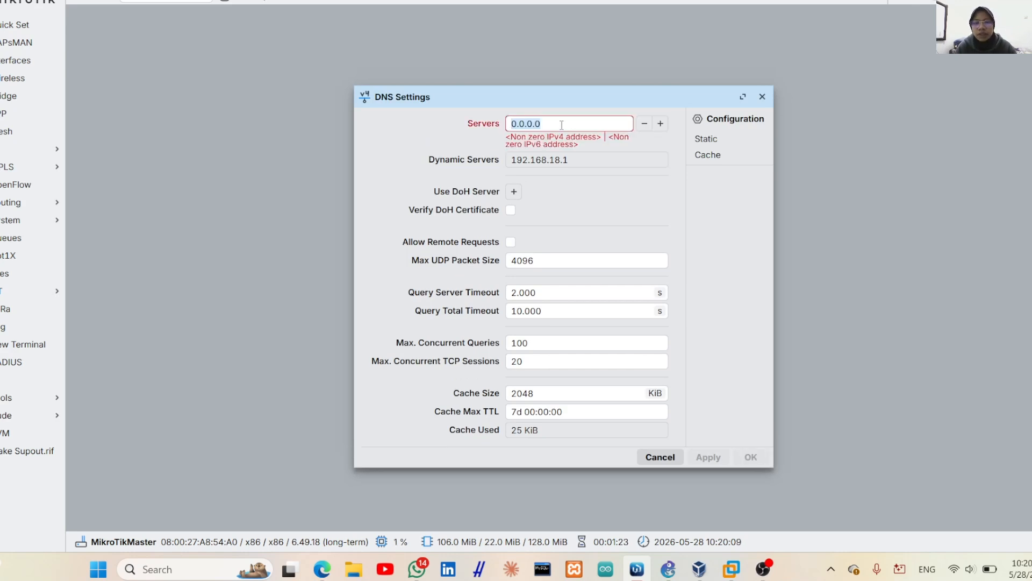
key(BackSpace)
text(8)
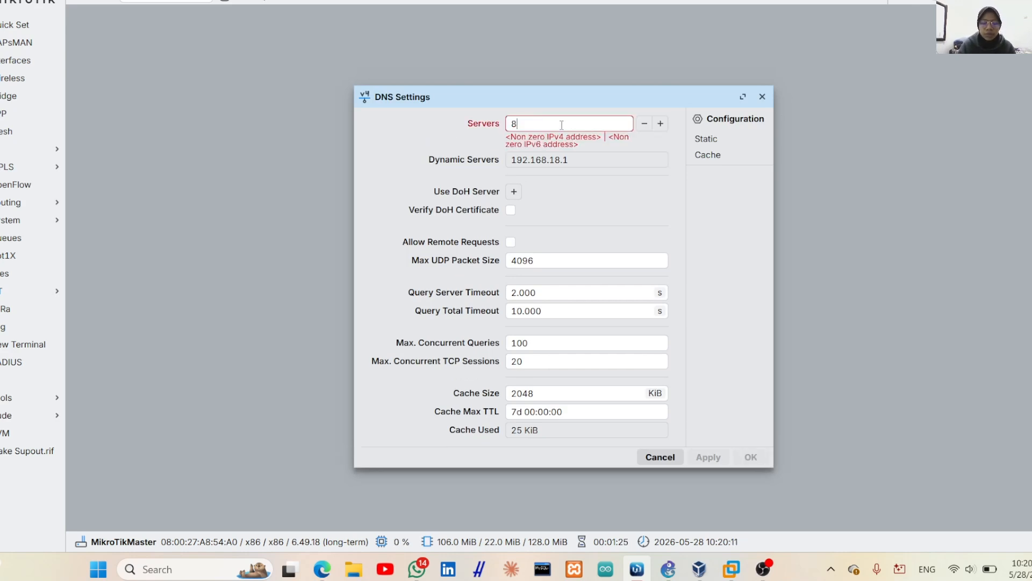
text(.8.8.8)
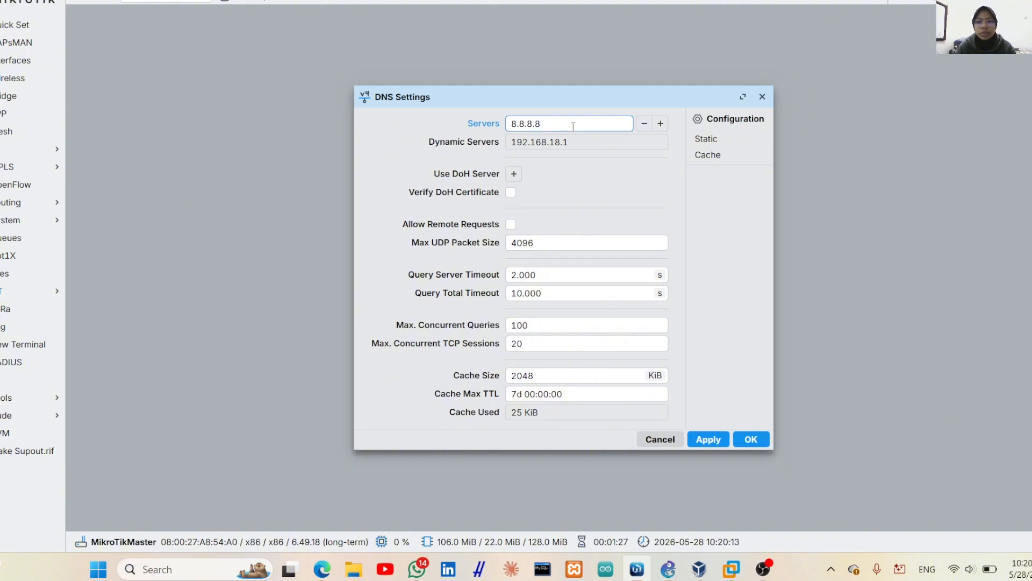
click(660, 124)
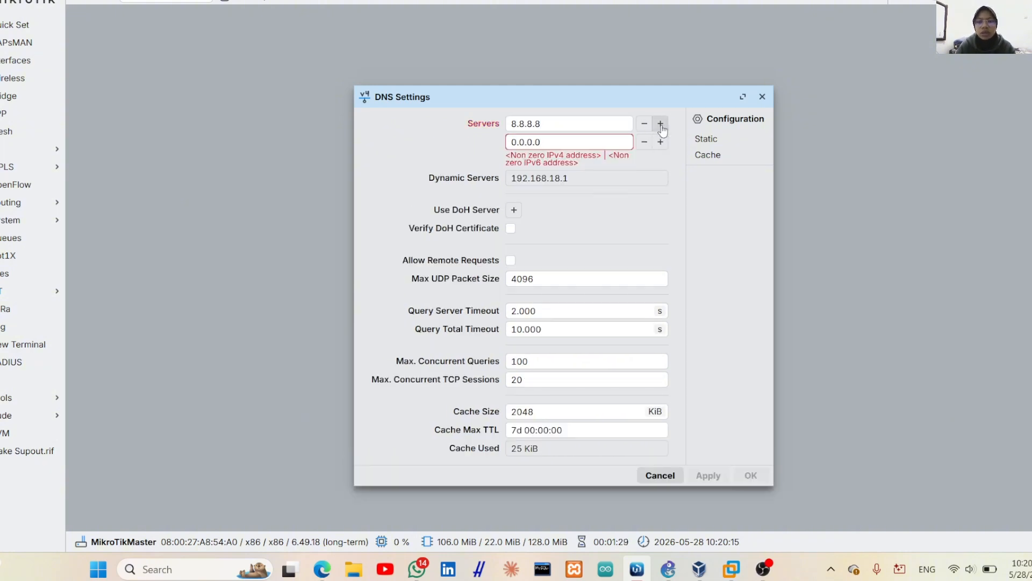
click(567, 141)
key(BackSpace)
key(BackSpace)
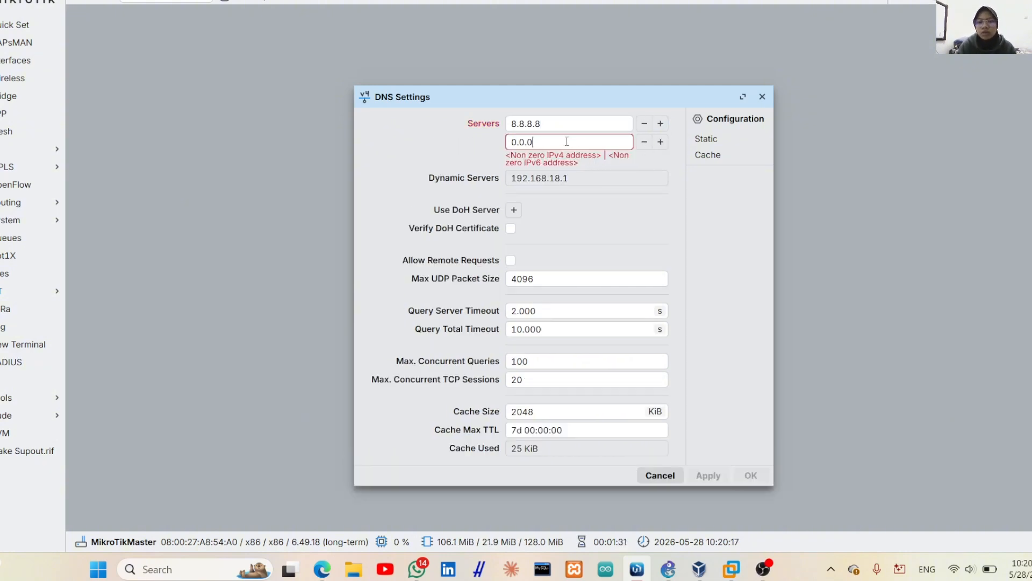
key(BackSpace)
key(BackSpace)
key(BackSpace)
text(8.8)
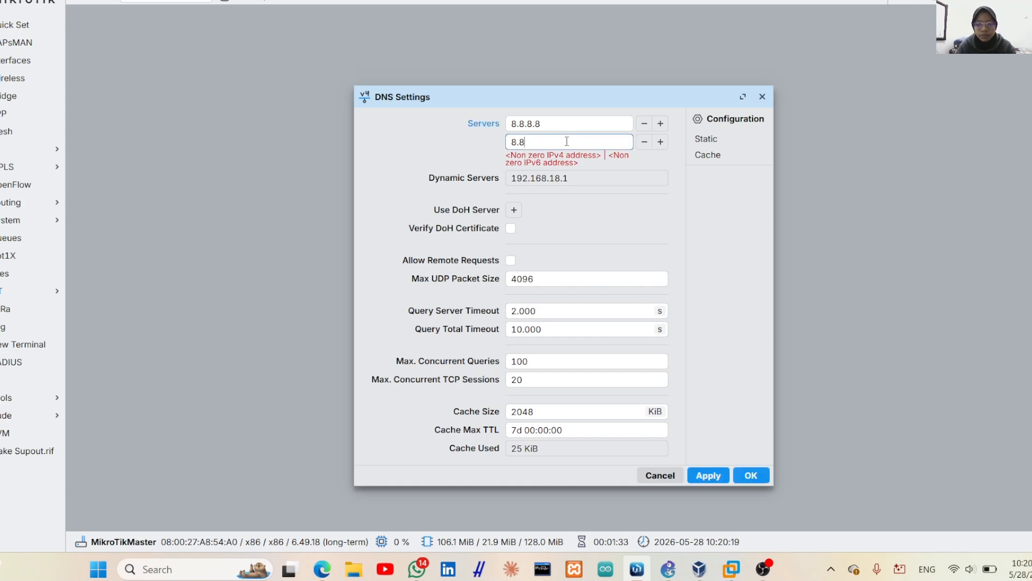
text(.4.4)
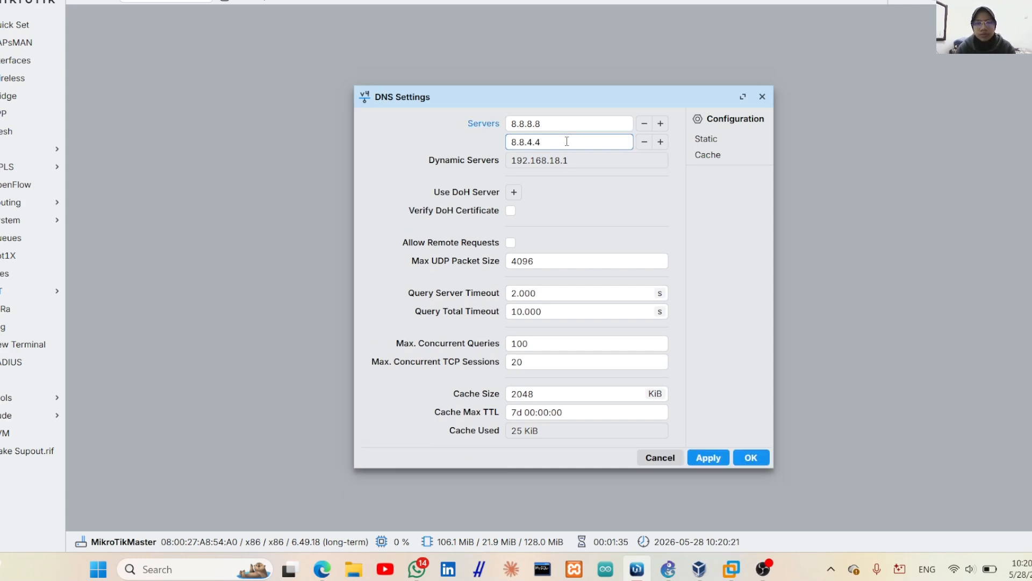
click(510, 243)
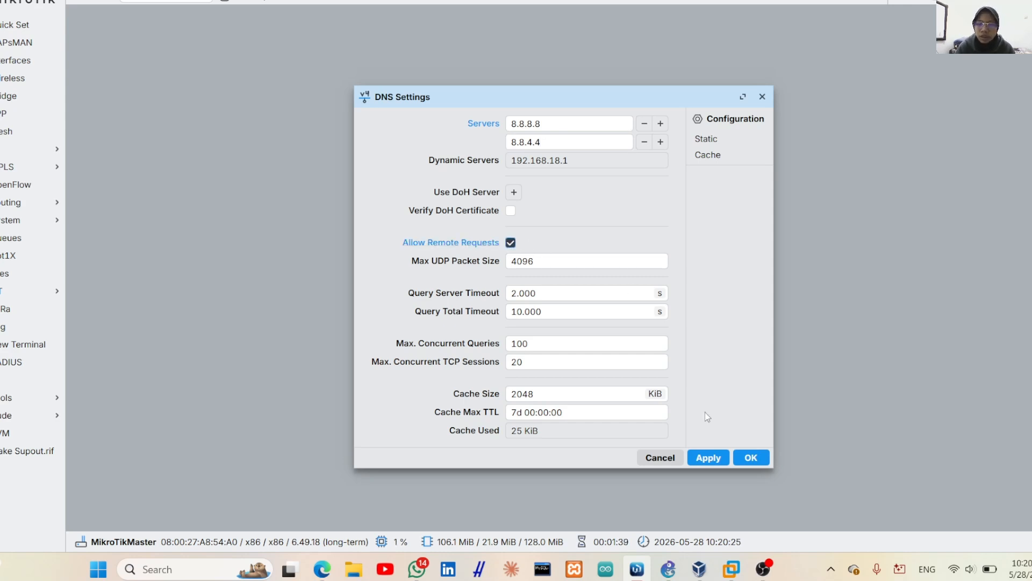
click(705, 456)
click(751, 458)
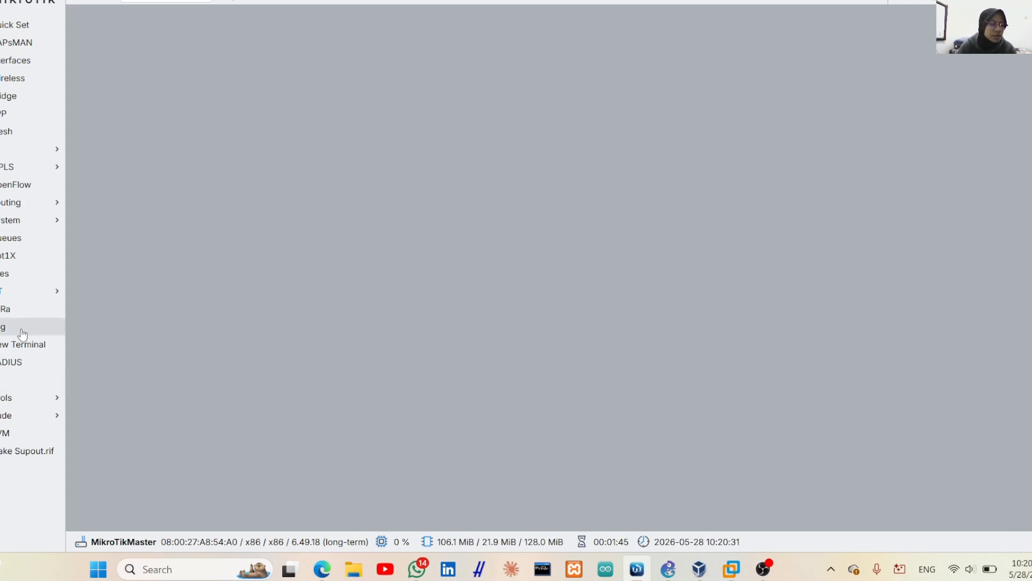
click(14, 350)
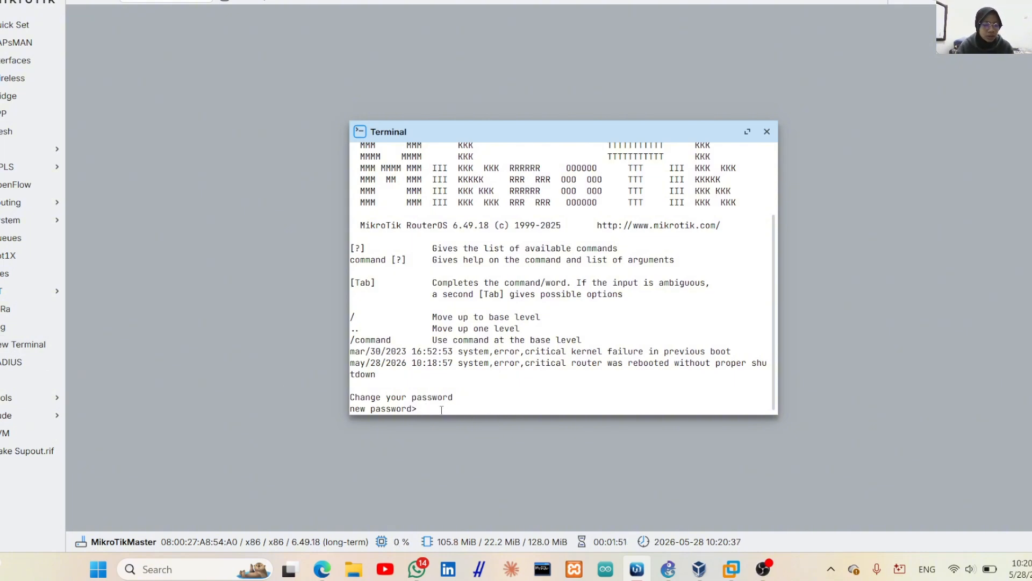
key(Return)
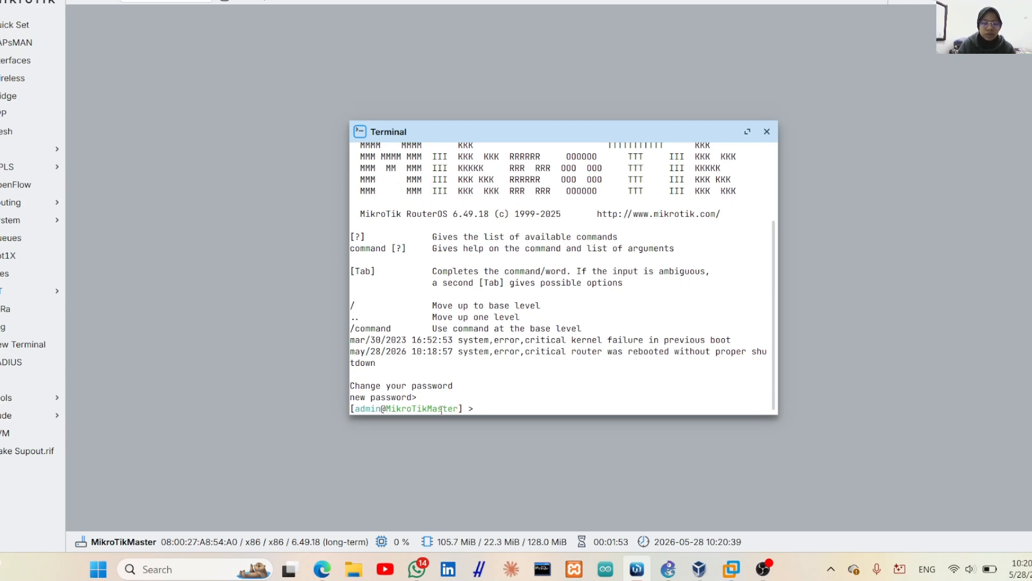
text(ping go)
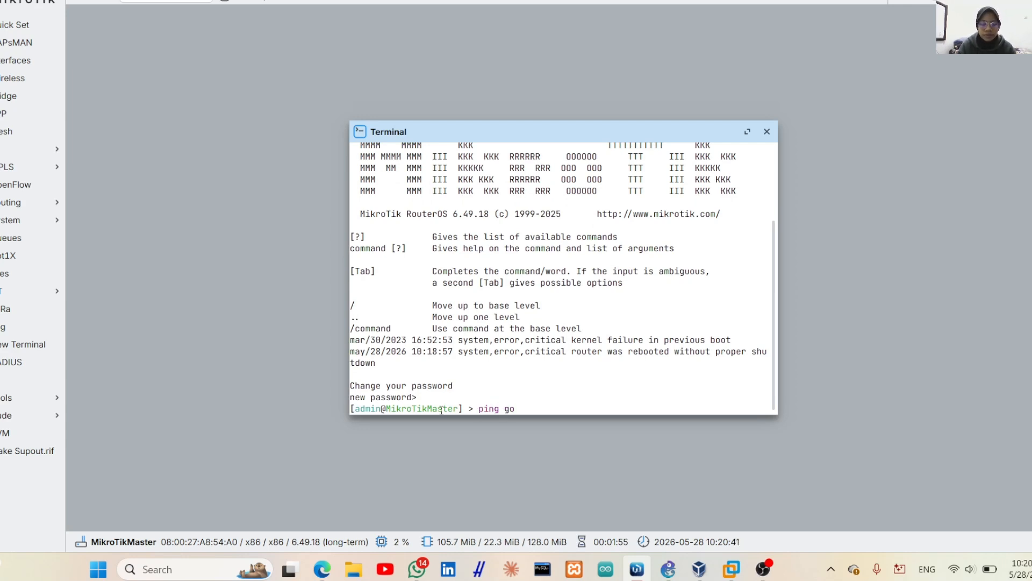
text(ogle.com)
key(Return)
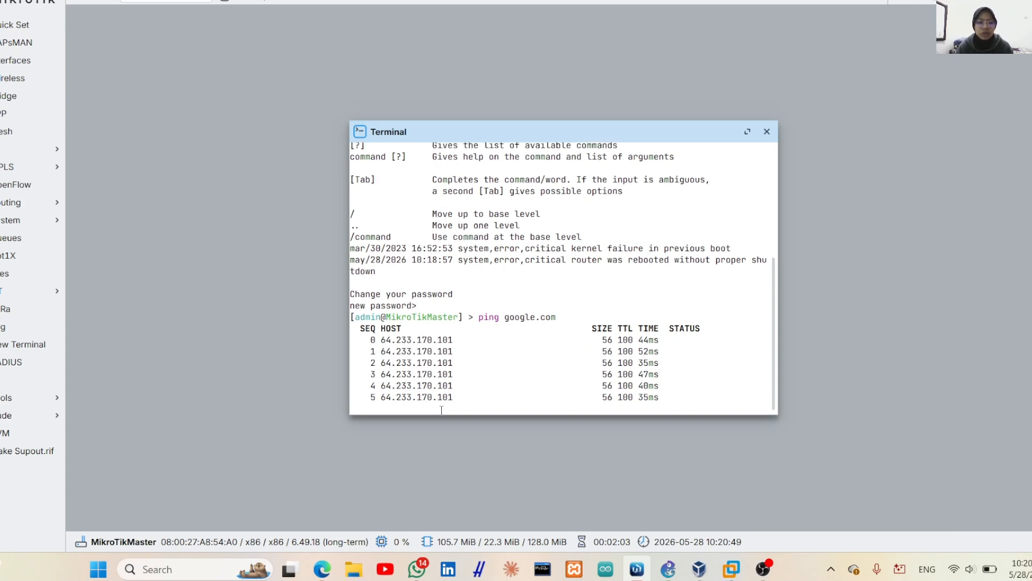
key(ctrl+c)
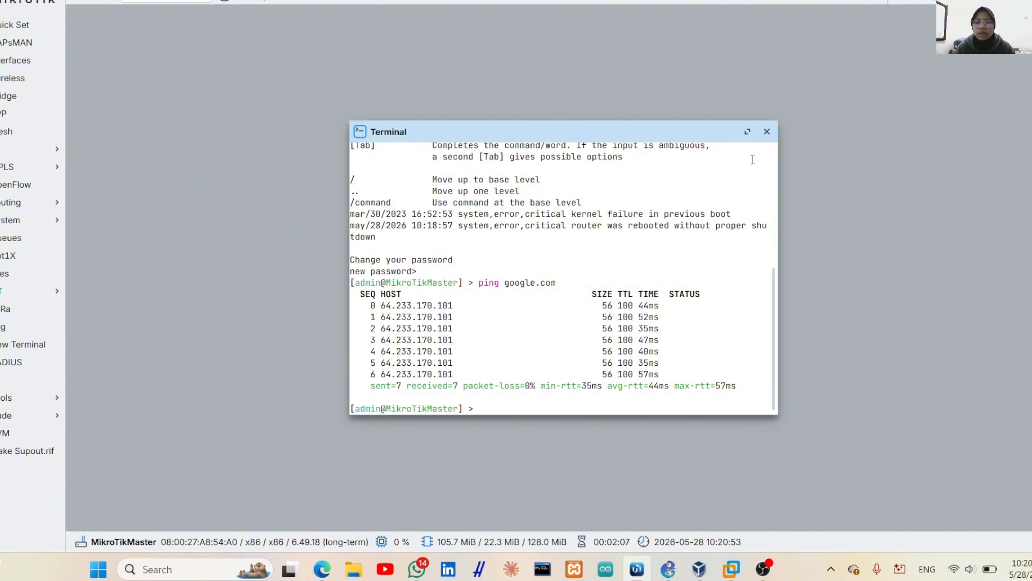
click(767, 131)
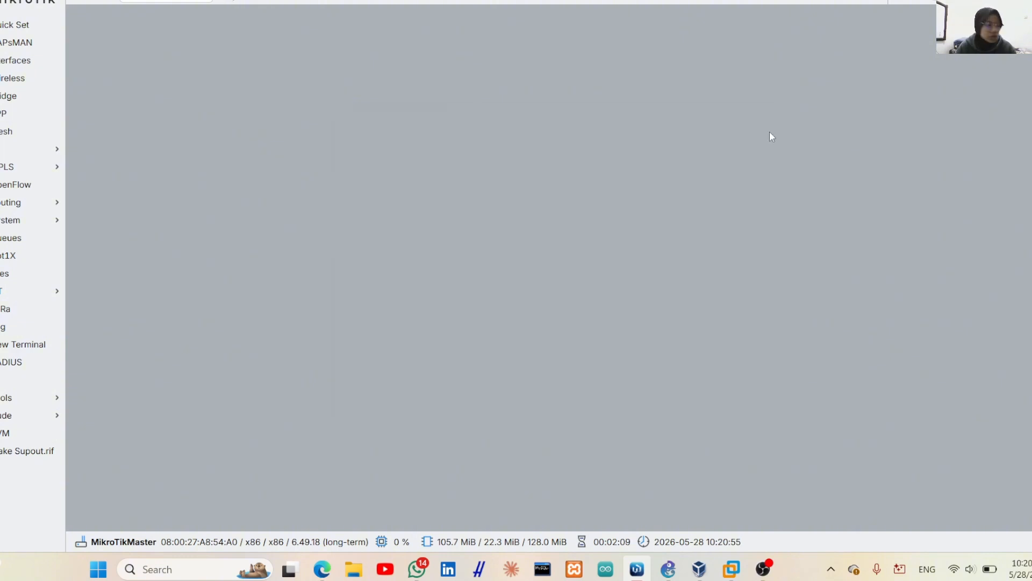
Add address 192.168.1.2/24 on ether3-LAN in IP > Addresses, then close the Address List
click(12, 151)
click(90, 185)
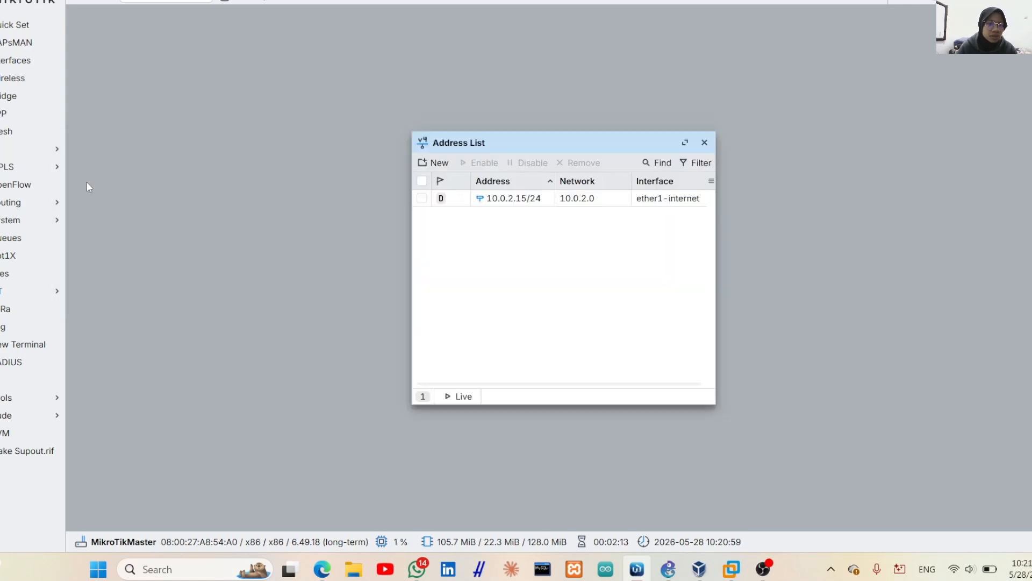
click(446, 164)
click(539, 273)
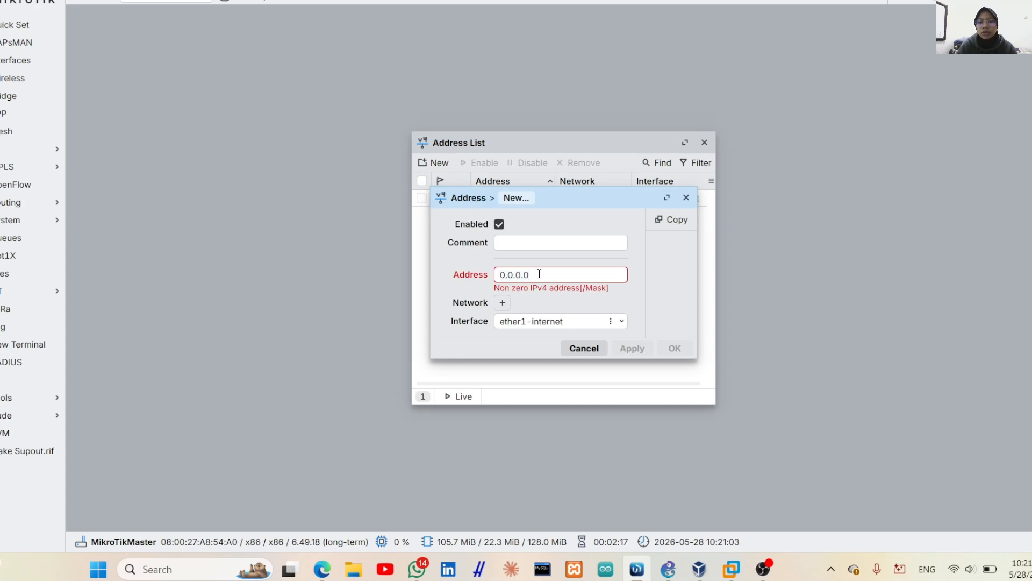
key(BackSpace)
key(BackSpace)
key(BackSpace)
key(BackSpace)
key(BackSpace)
key(BackSpace)
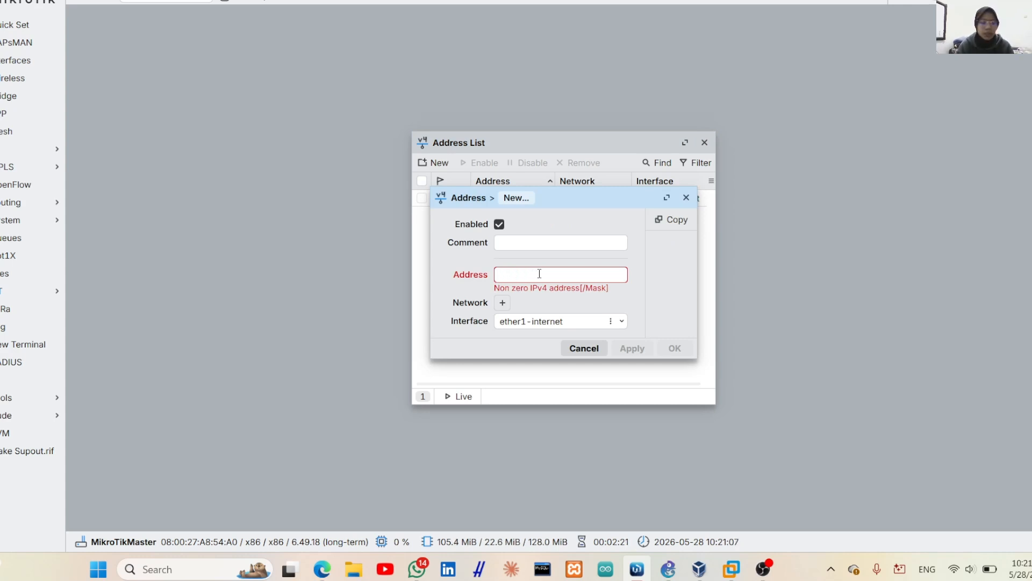
text(192.16)
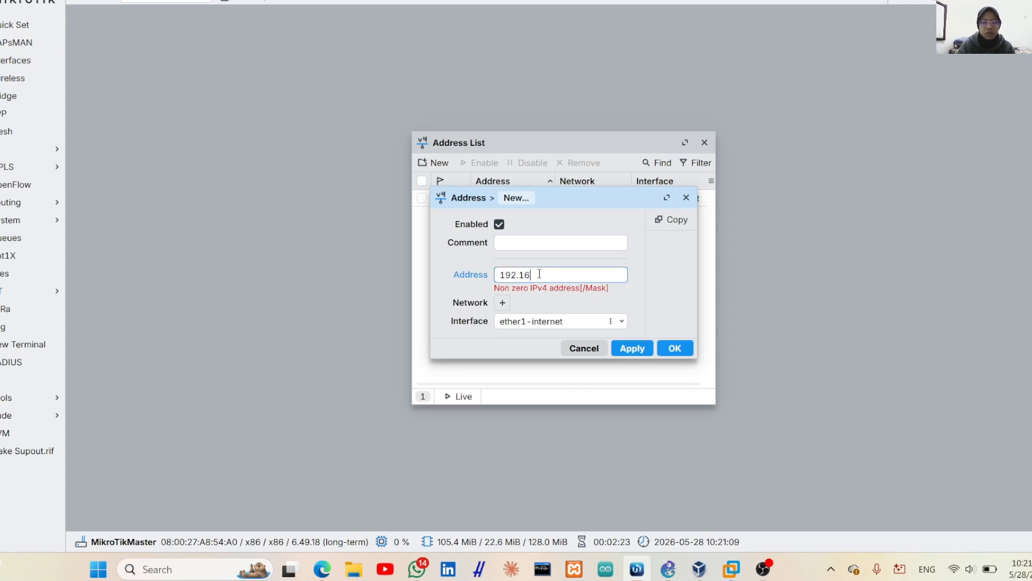
text(8.1.2)
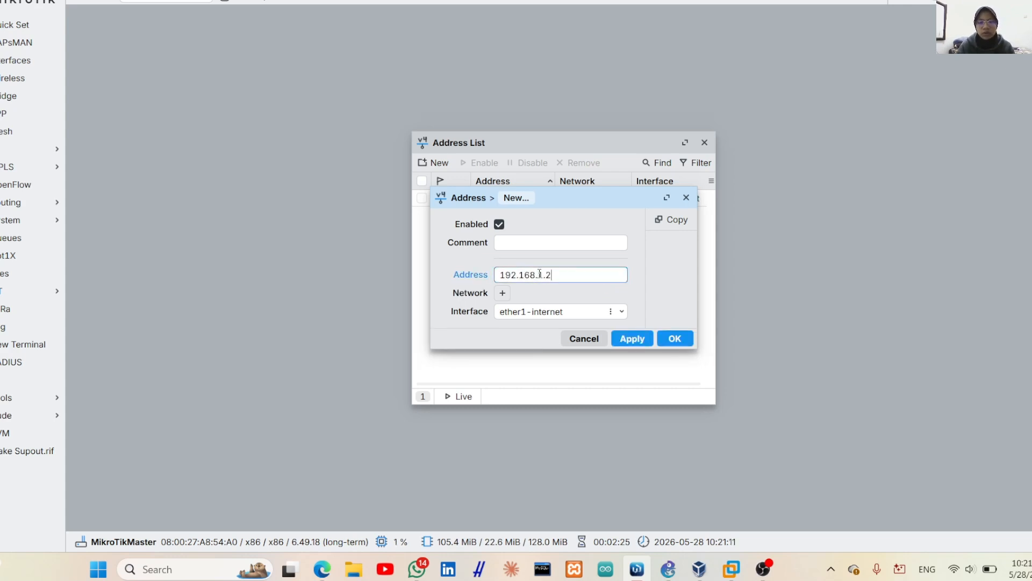
text(/24)
click(623, 313)
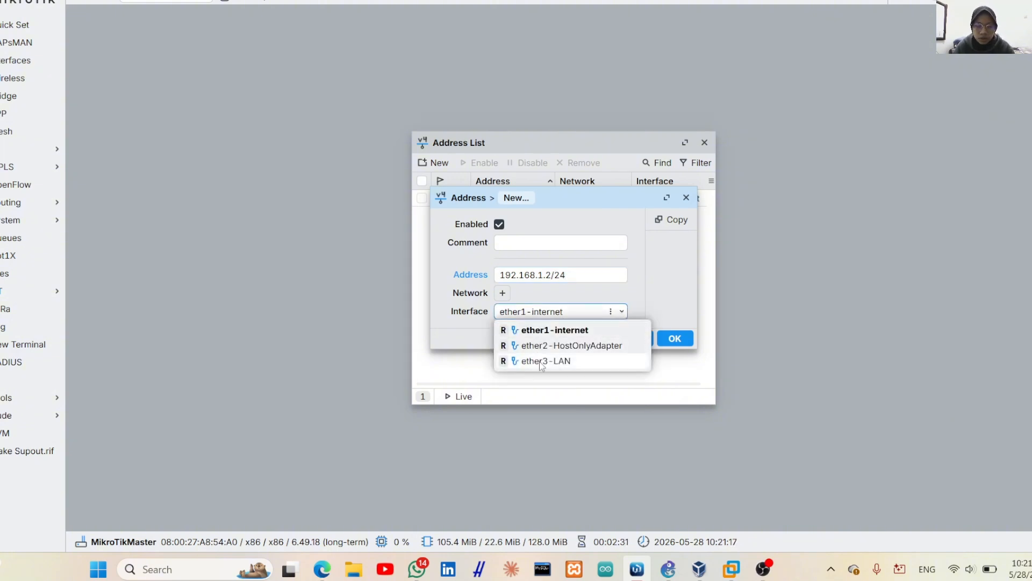
click(541, 361)
click(632, 339)
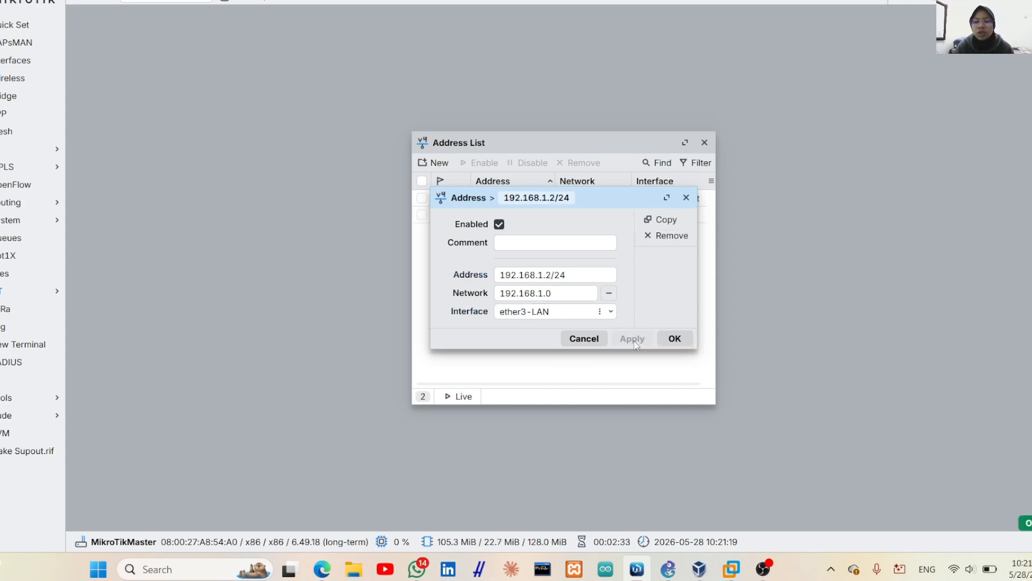
click(675, 339)
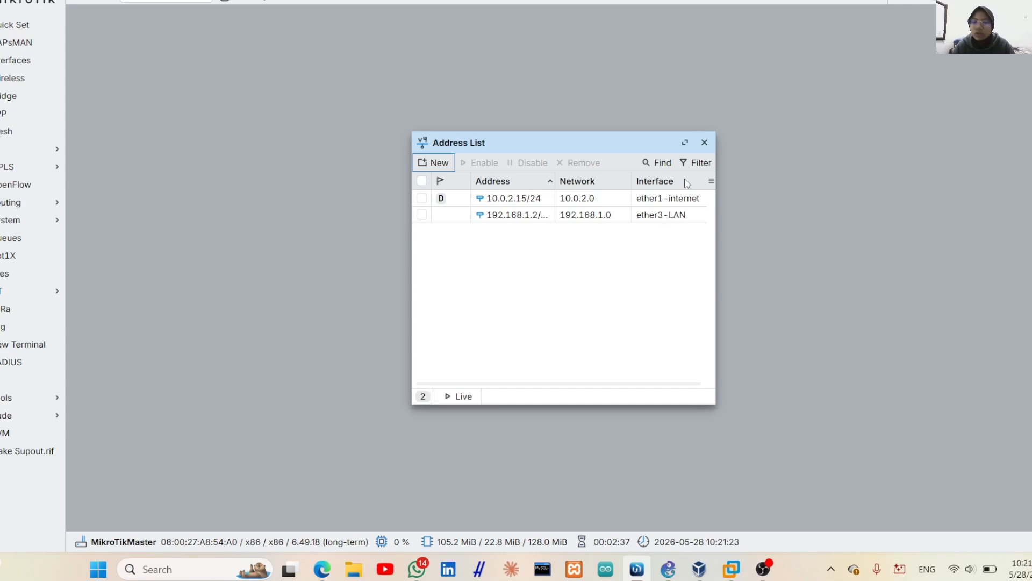
click(704, 143)
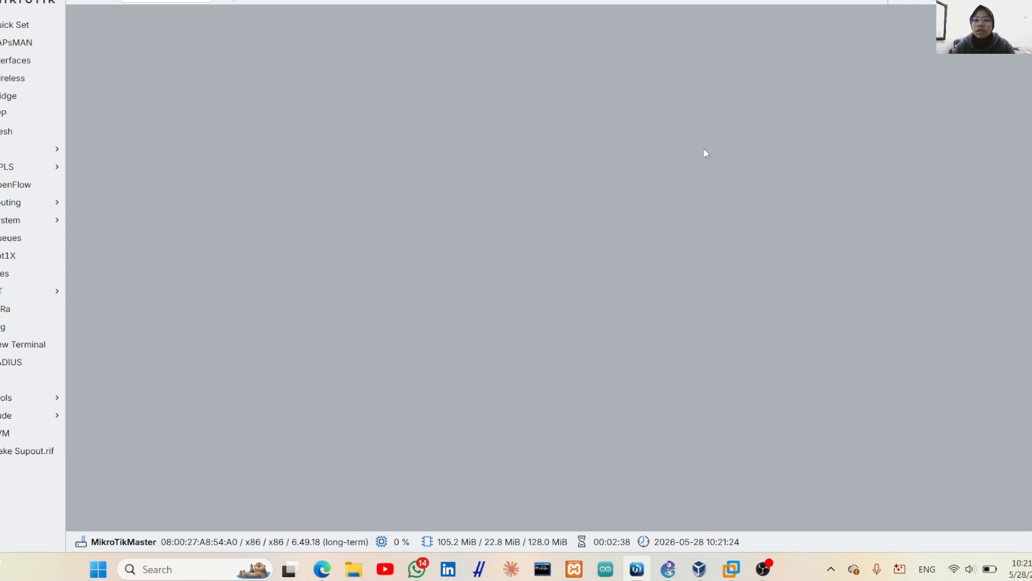
Run DHCP Setup on ether3-LAN, accepting 192.168.1.0/24, gateway 192.168.1.2, default pool, DNS and 00:10:00 lease
click(19, 149)
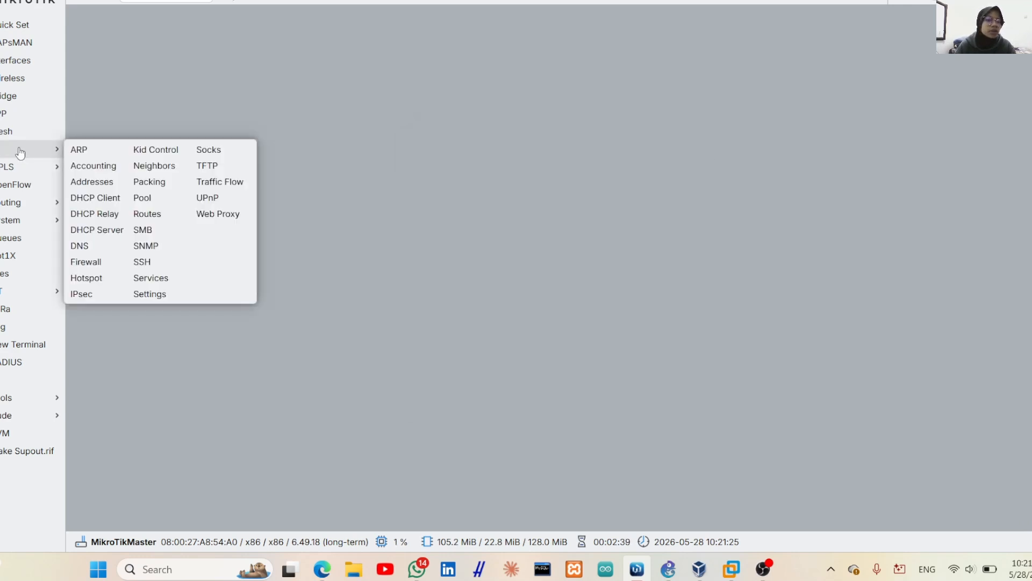
click(104, 231)
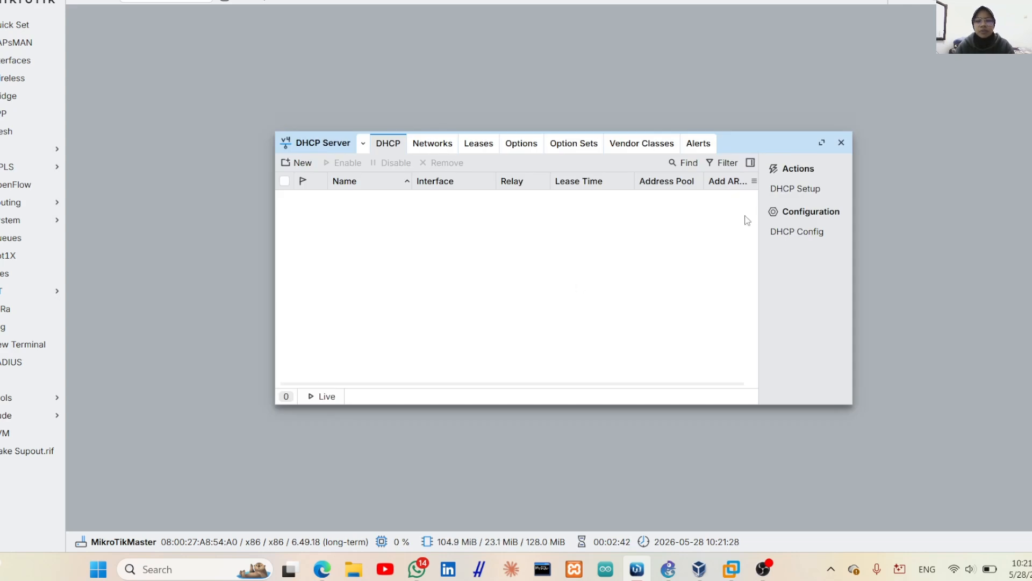
click(795, 188)
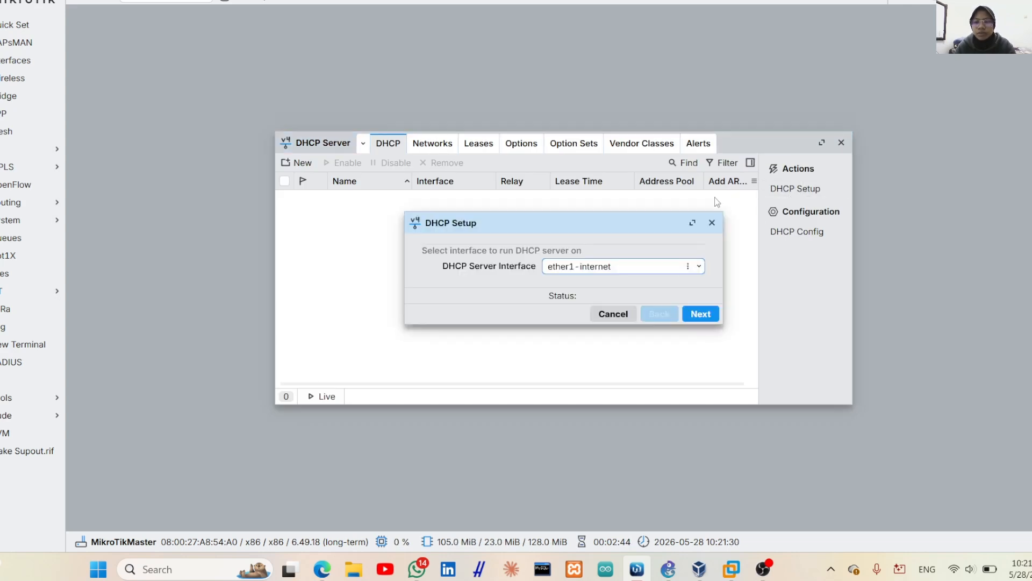
click(698, 266)
click(644, 316)
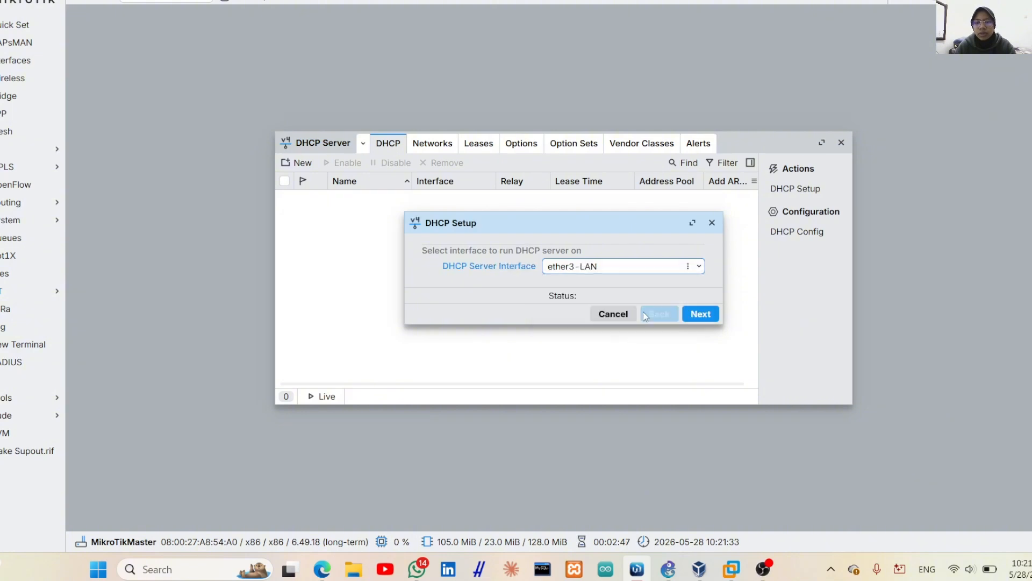
click(696, 317)
click(696, 317)
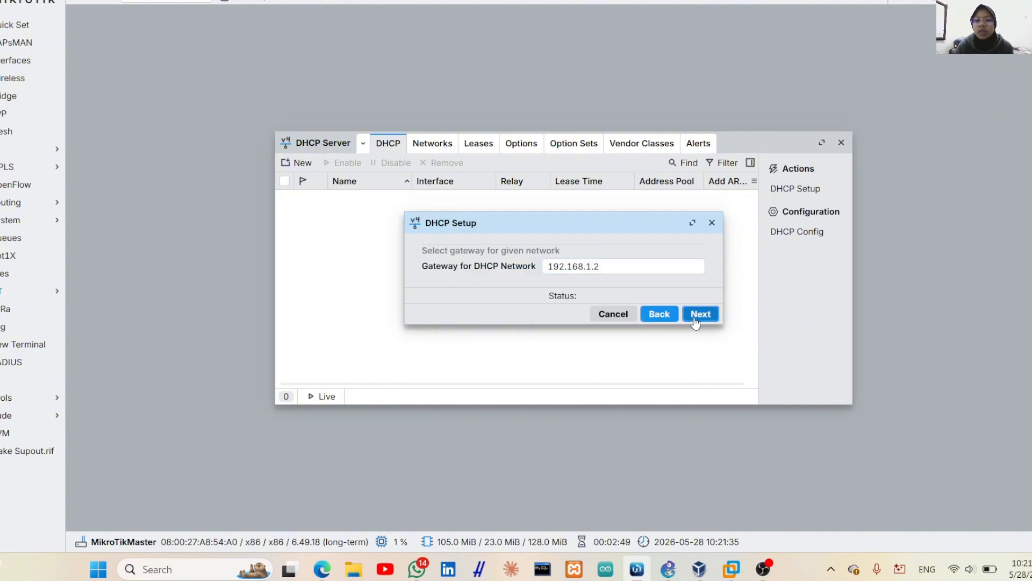
click(695, 317)
click(695, 317)
click(695, 317)
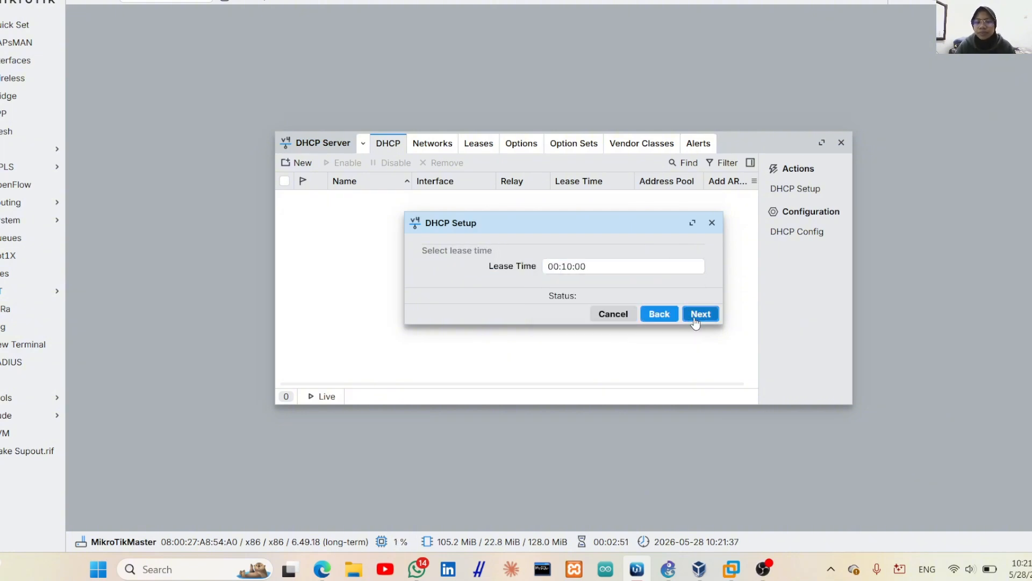
click(695, 318)
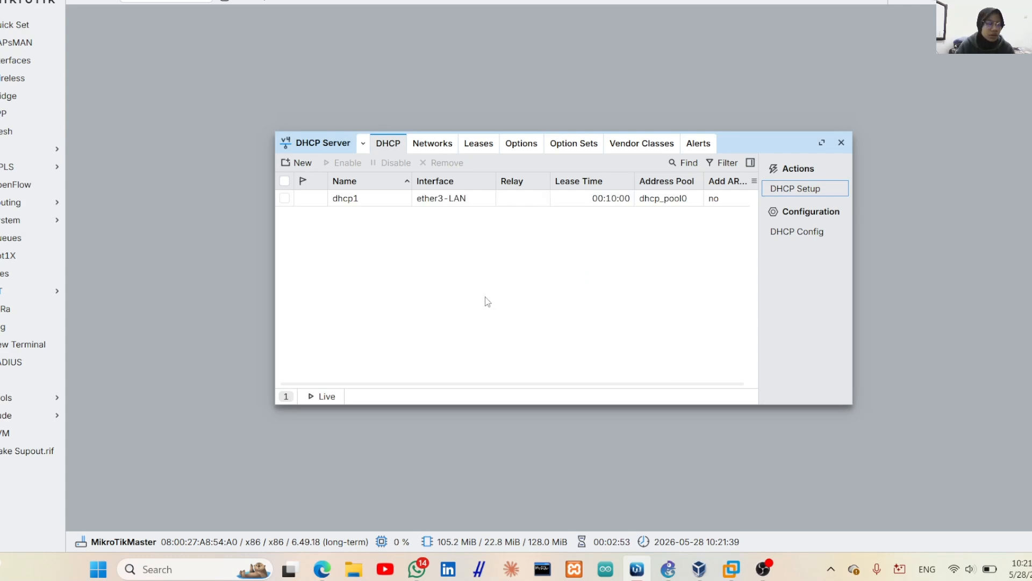
Switch to GNS3 and open PC1's console from its node menu
click(676, 563)
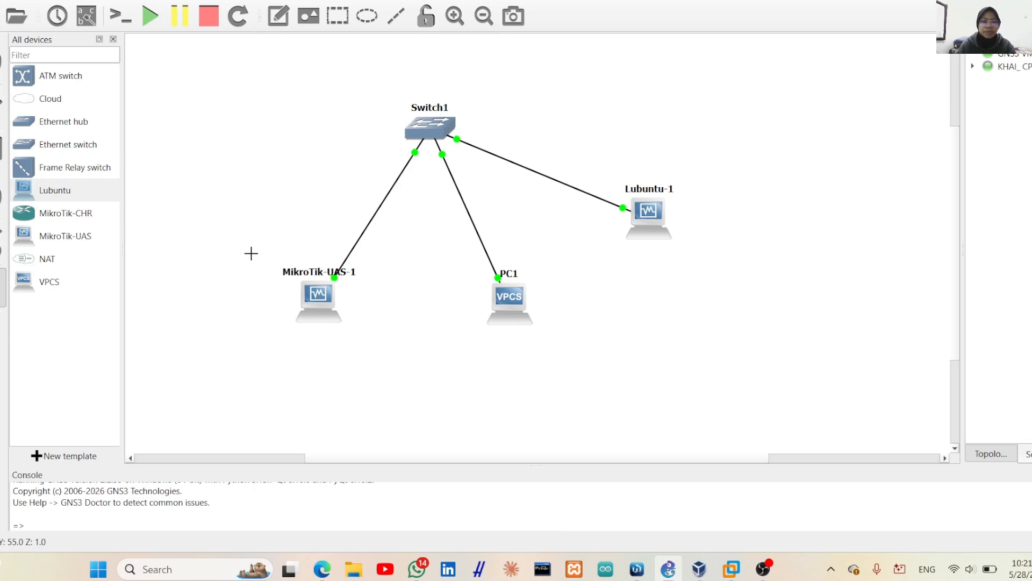
right_click(515, 308)
click(563, 1)
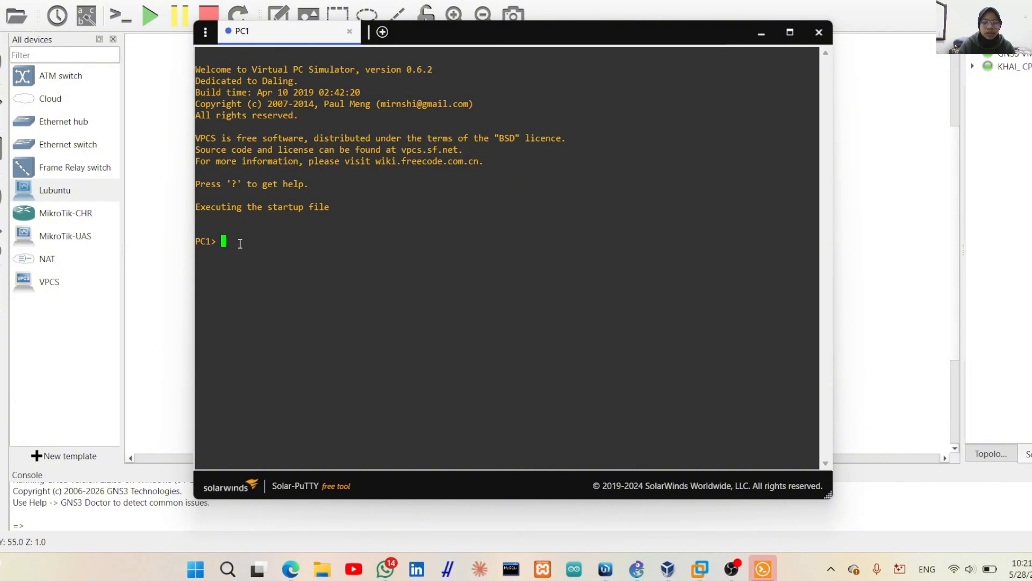
Check the 'ip dhcp' help, then request a DHCP lease on PC1 with 'ip dhcp -r'
text(ip dhc)
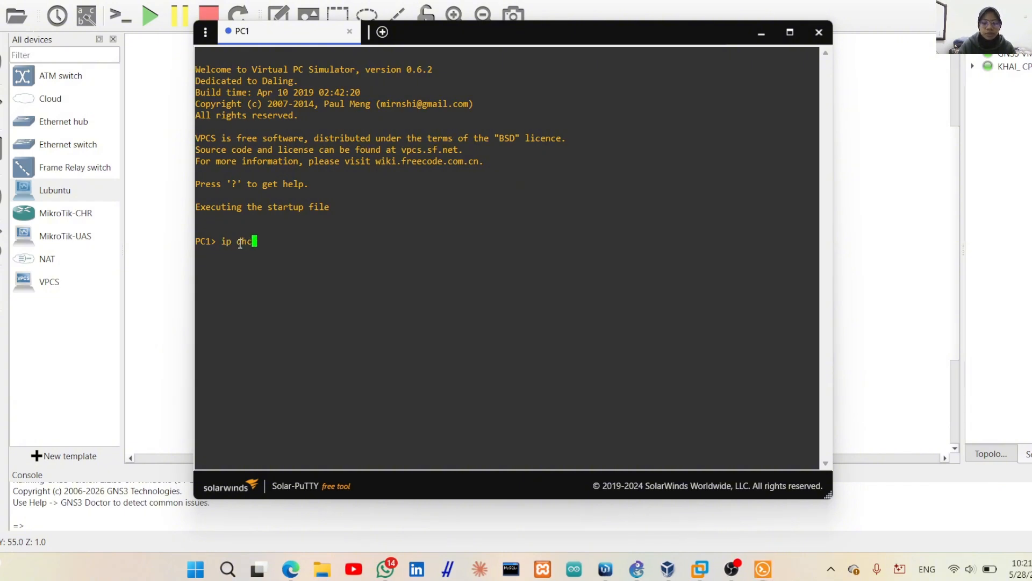
text(p ?)
key(Return)
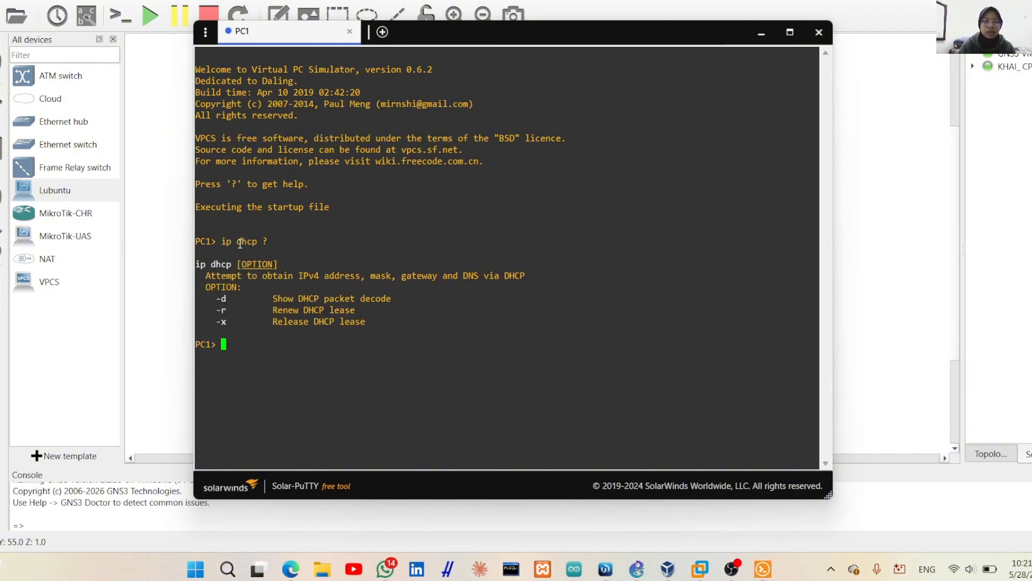
triple_click(214, 311)
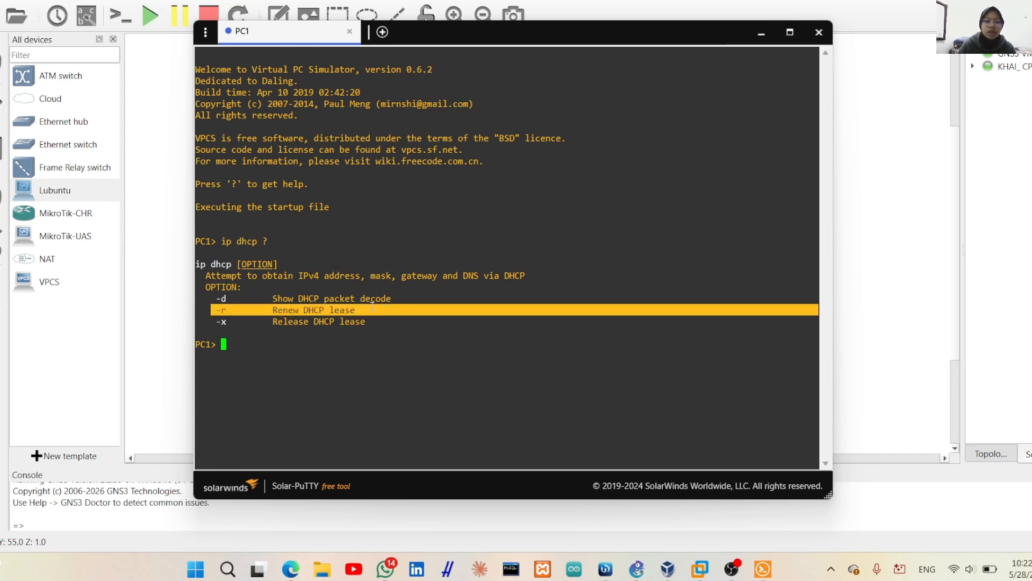
click(268, 350)
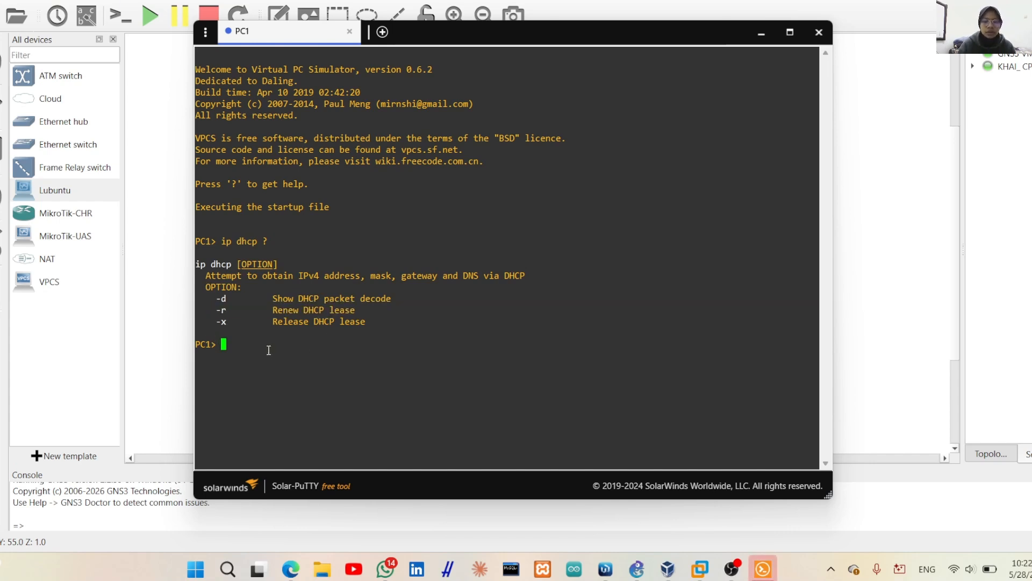
text(ip dh)
text(cp -r)
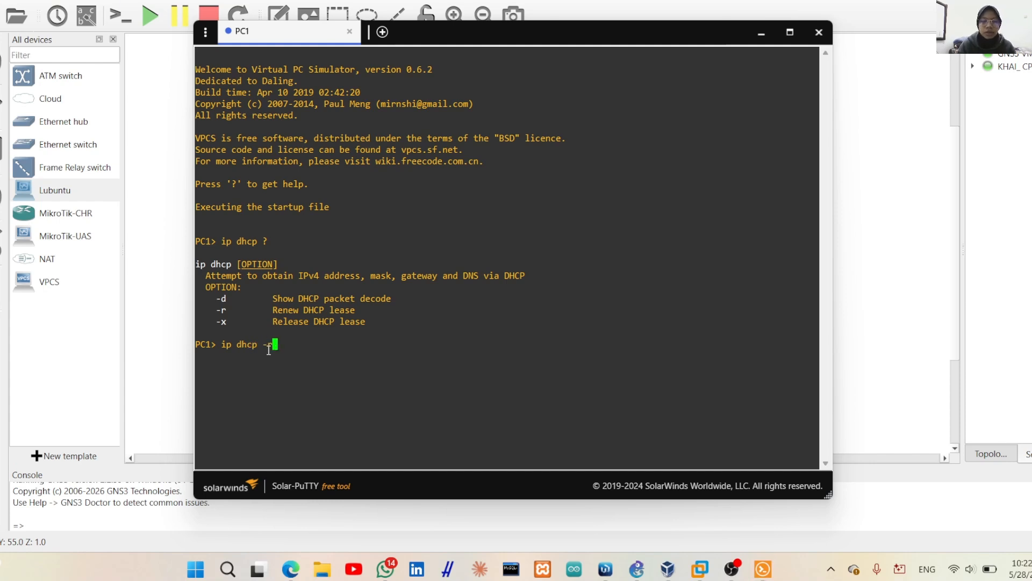
key(Return)
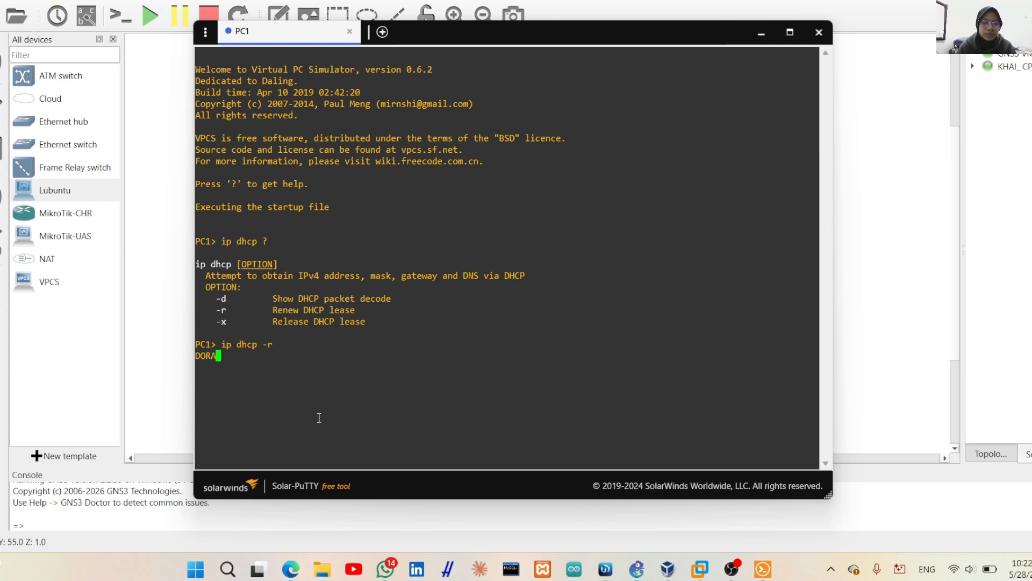
Confirm PC1 has 192.168.1.1/24 via 'show', then save its startup configuration
text(show)
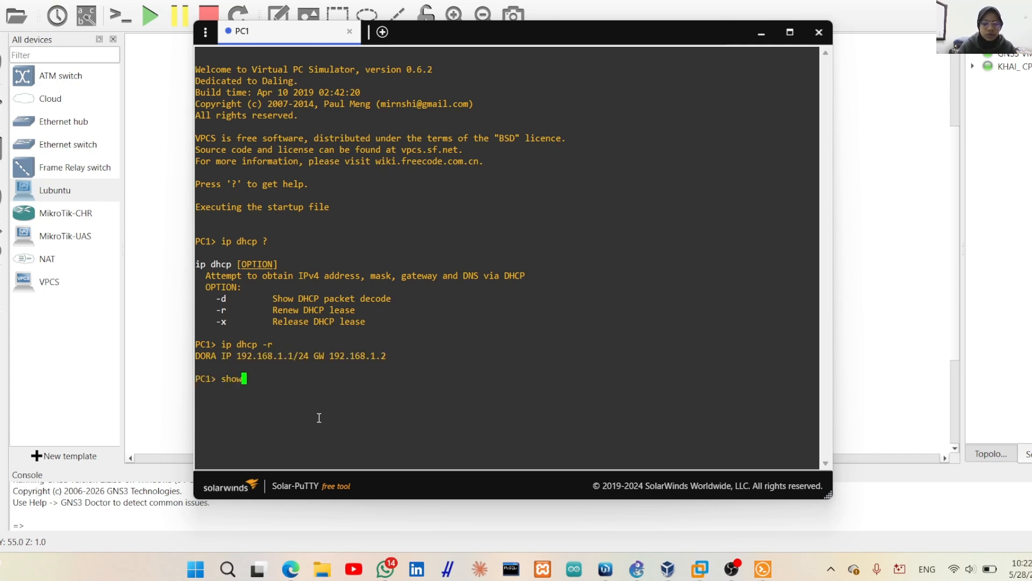
key(Return)
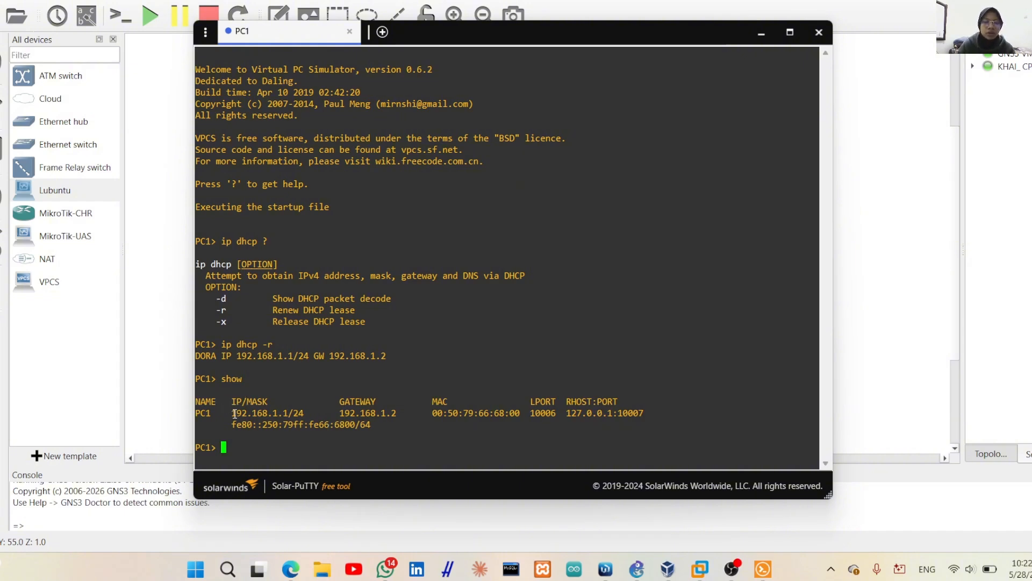
drag(233, 412, 397, 414)
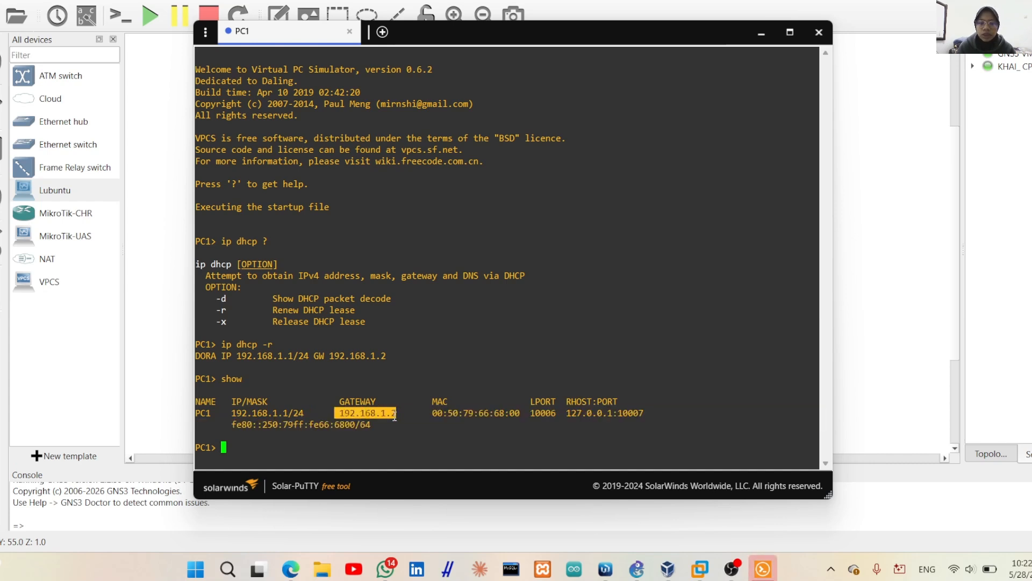
click(332, 437)
text(save)
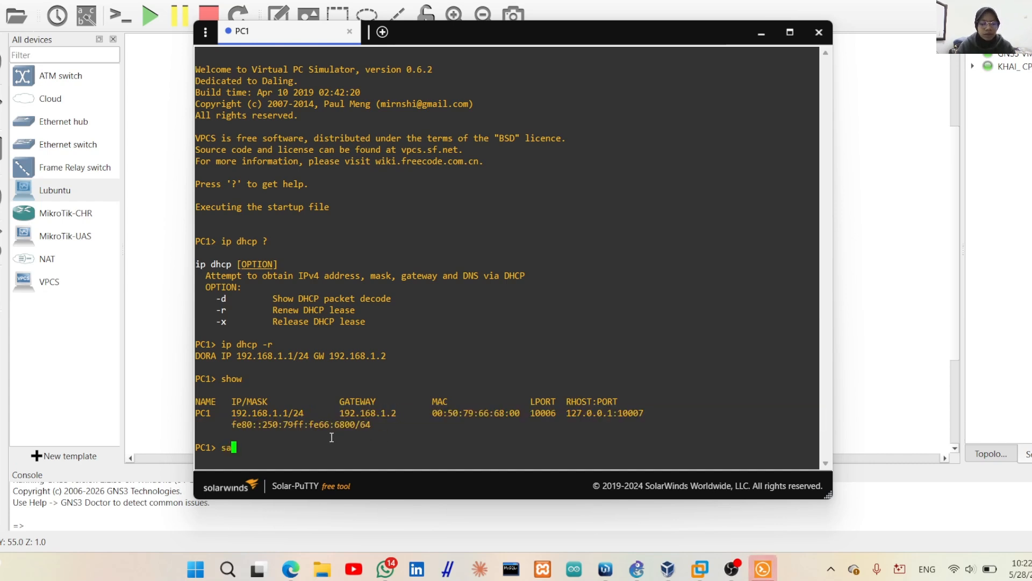
key(Return)
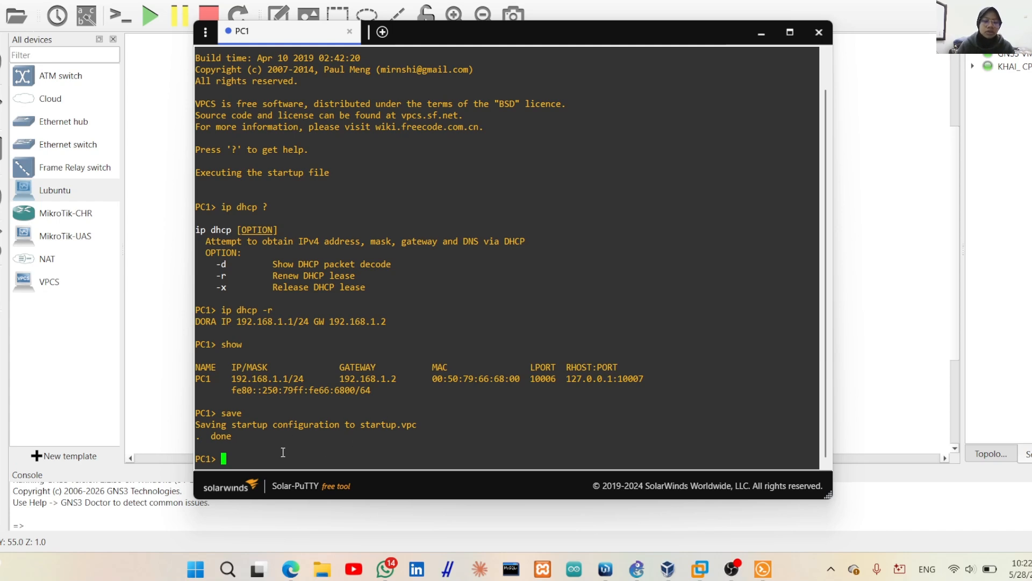
Ping the gateway 192.168.1.2 from PC1 and get 5 replies
text(ping )
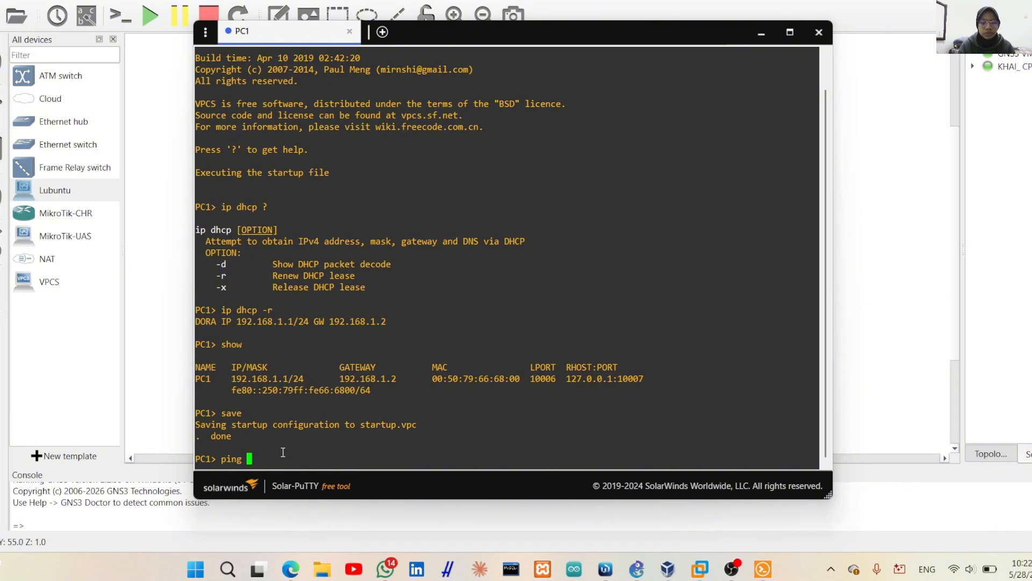
text(192.168)
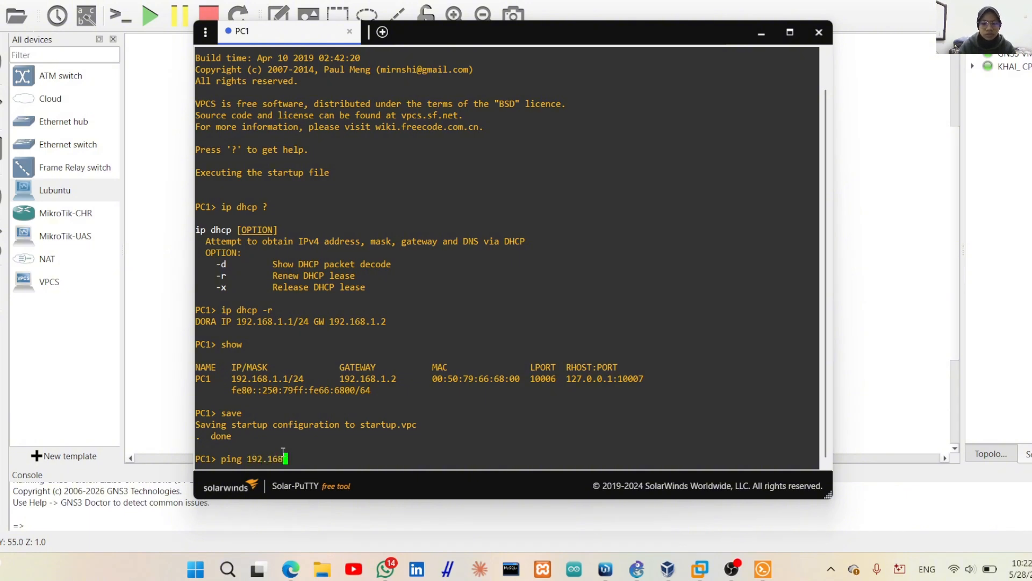
text(.1.2)
key(Return)
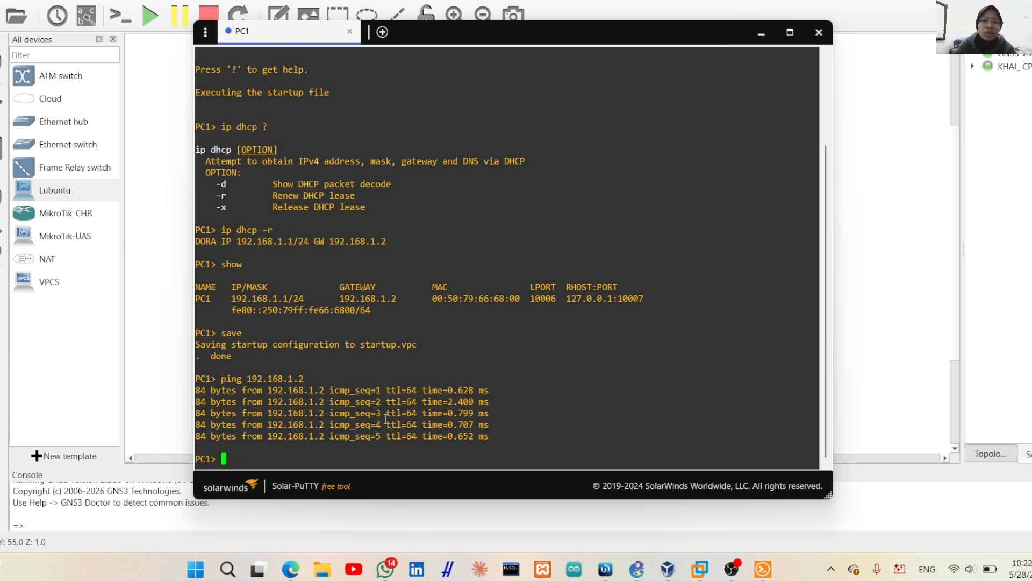
Ping google.com from PC1 and note it resolves but times out
text(ping oog)
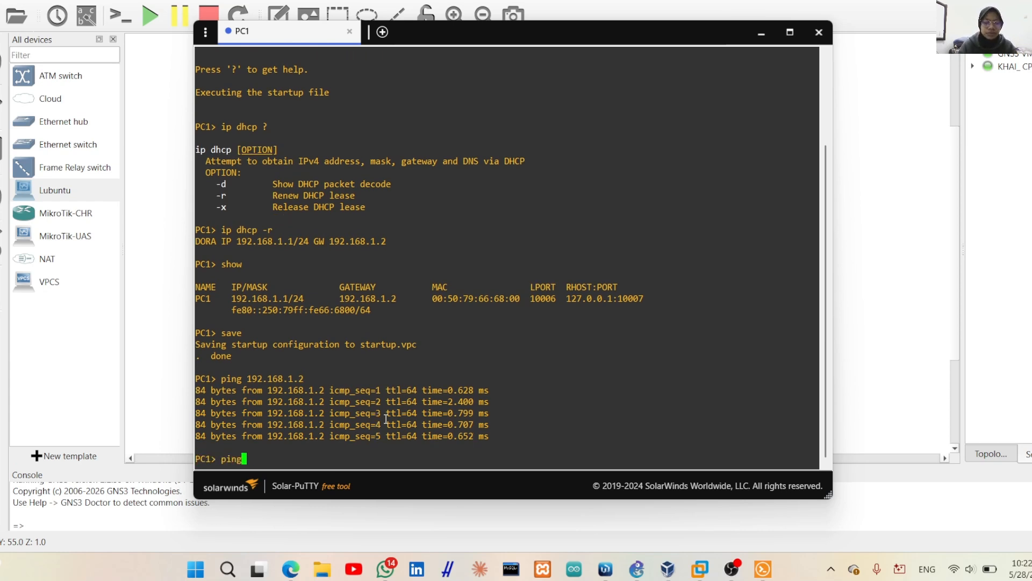
key(BackSpace)
key(BackSpace)
key(BackSpace)
key(BackSpace)
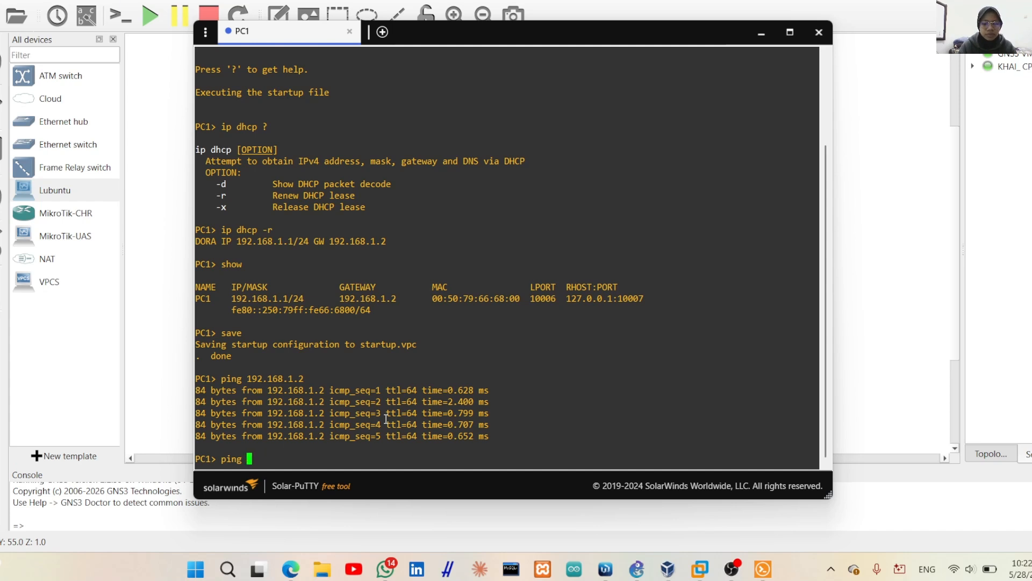
text(google.cp)
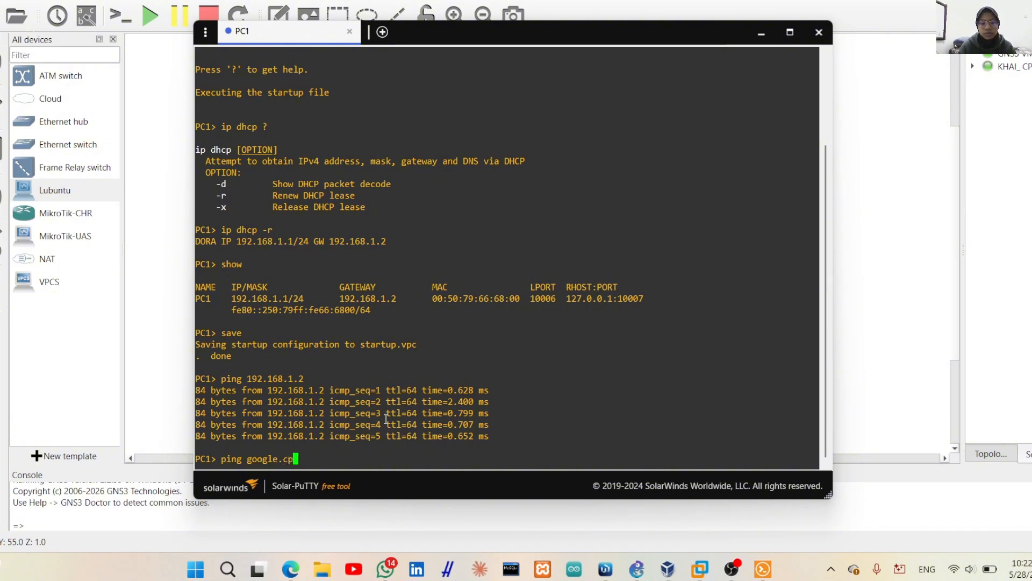
key(BackSpace)
text(om)
key(Return)
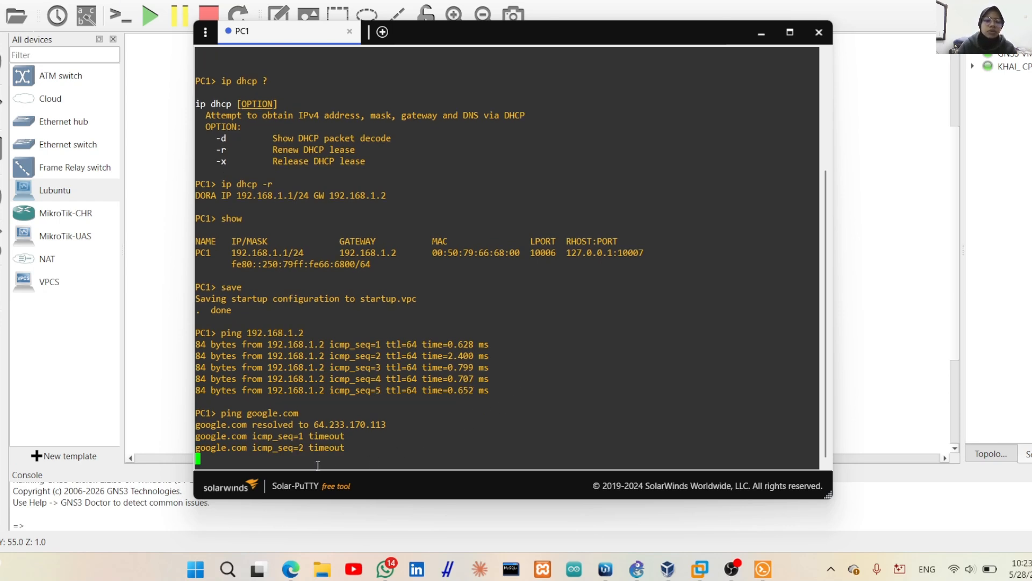
drag(206, 424, 334, 447)
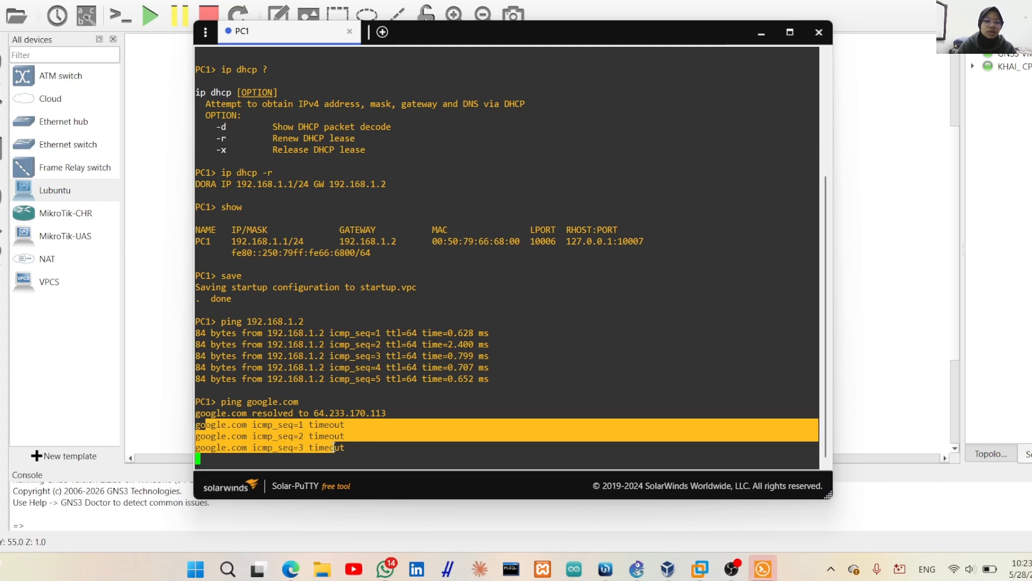
Read the 'Setup NAT' requirement on the Smart-LMS exam page
mouse_move(290, 569)
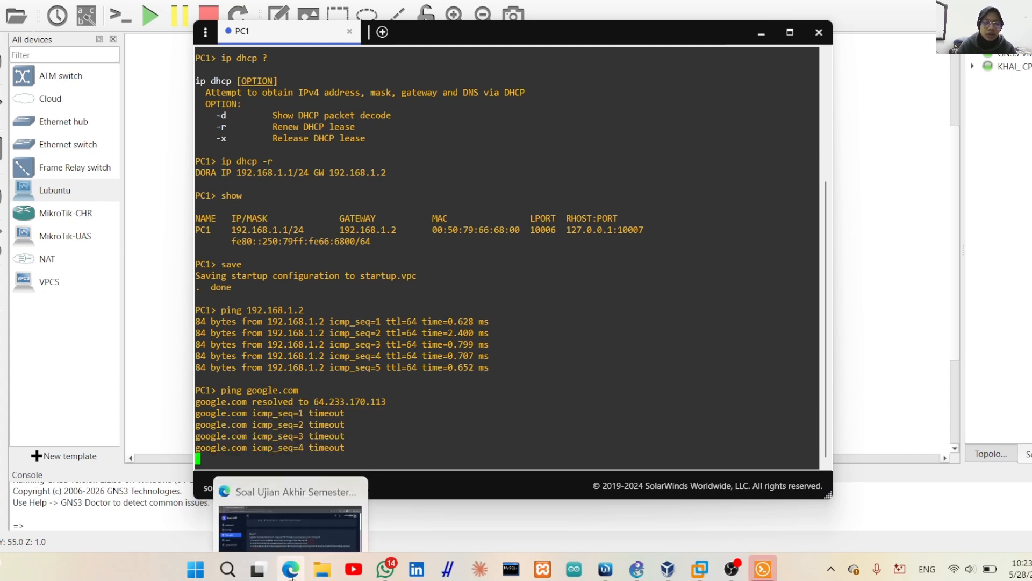
click(290, 506)
drag(218, 257, 278, 261)
click(443, 363)
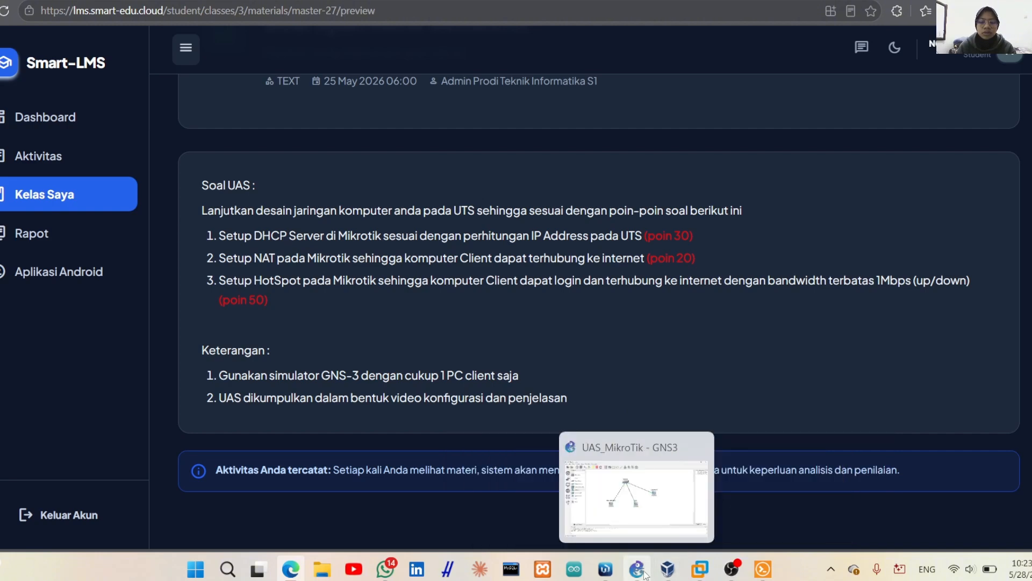
Switch through GNS3 and the PC1 console back to the WinBox DHCP Server window
click(624, 527)
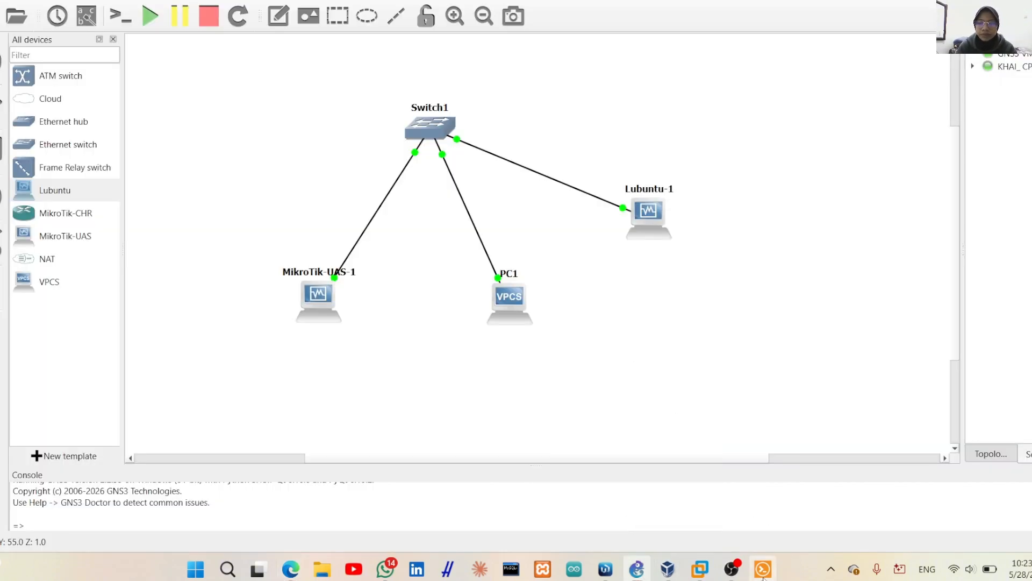
mouse_move(763, 569)
click(742, 484)
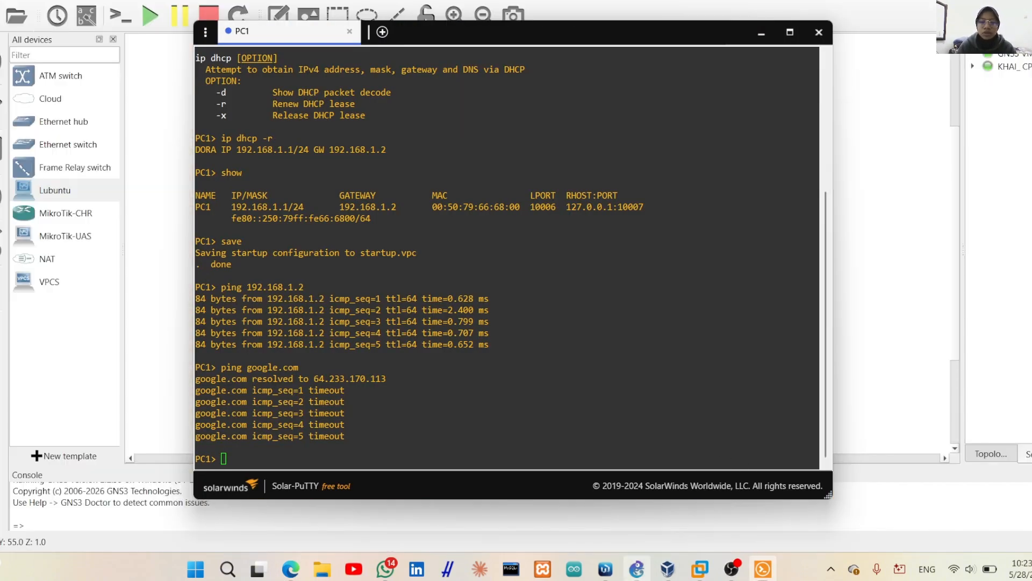
click(605, 569)
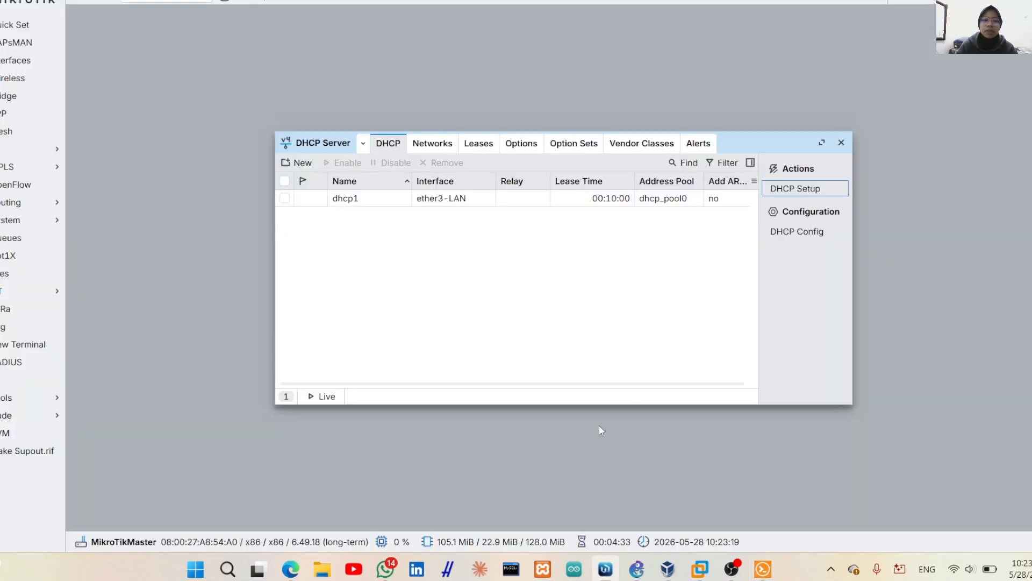
Create a srcnat NAT rule with Out. Interface ether1-internet and action masquerade
click(841, 143)
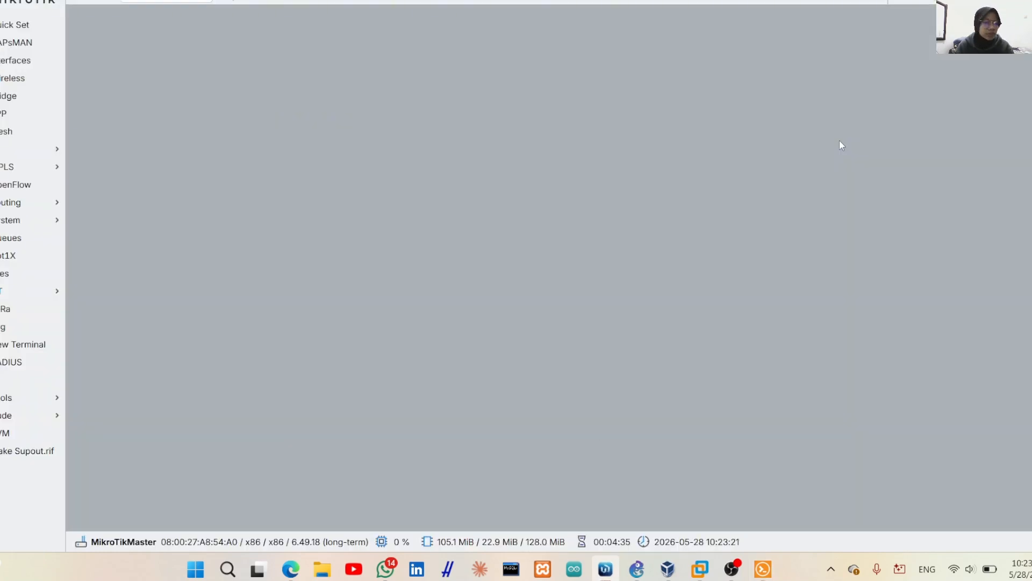
click(9, 155)
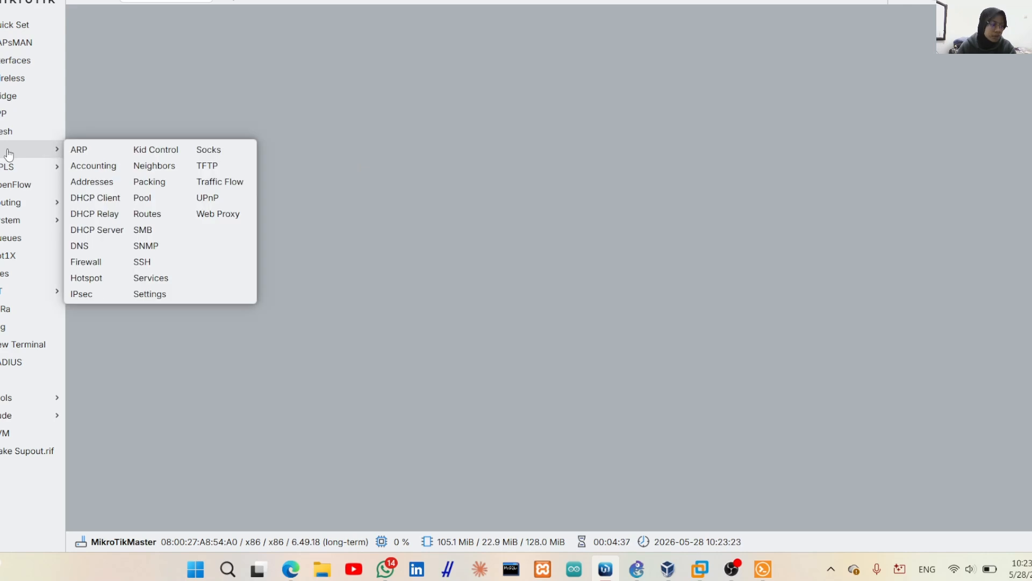
click(88, 263)
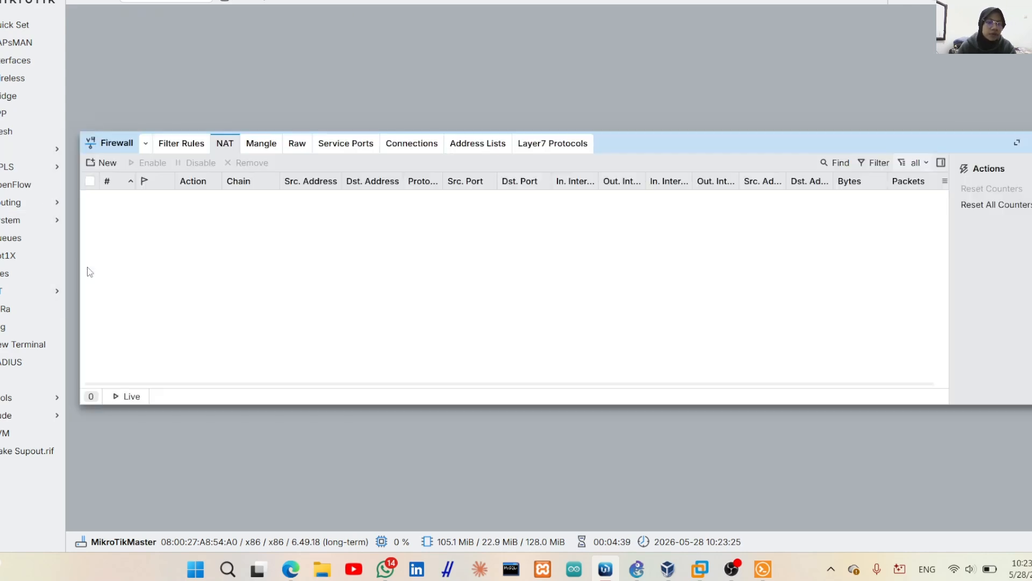
click(103, 165)
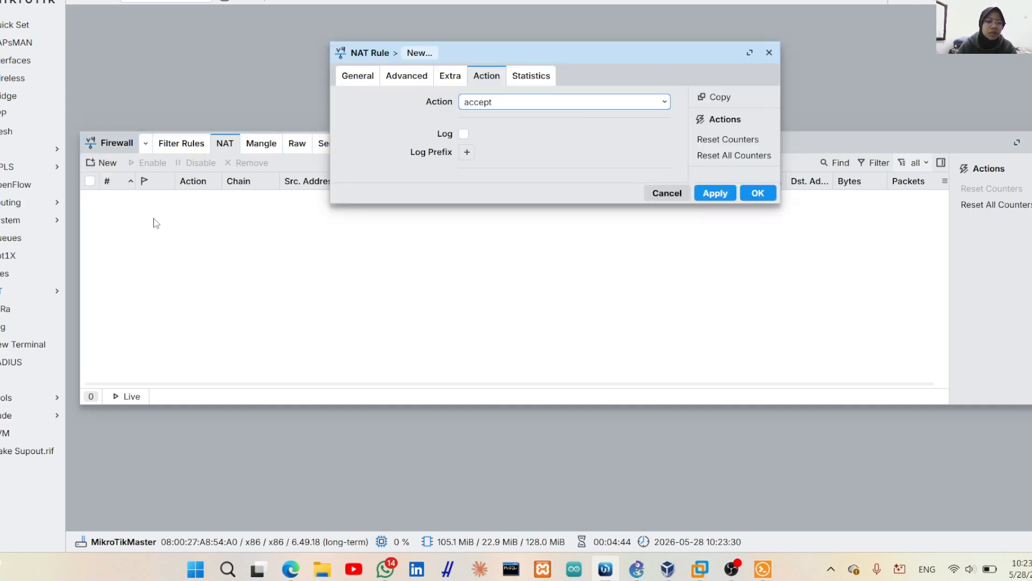
click(350, 79)
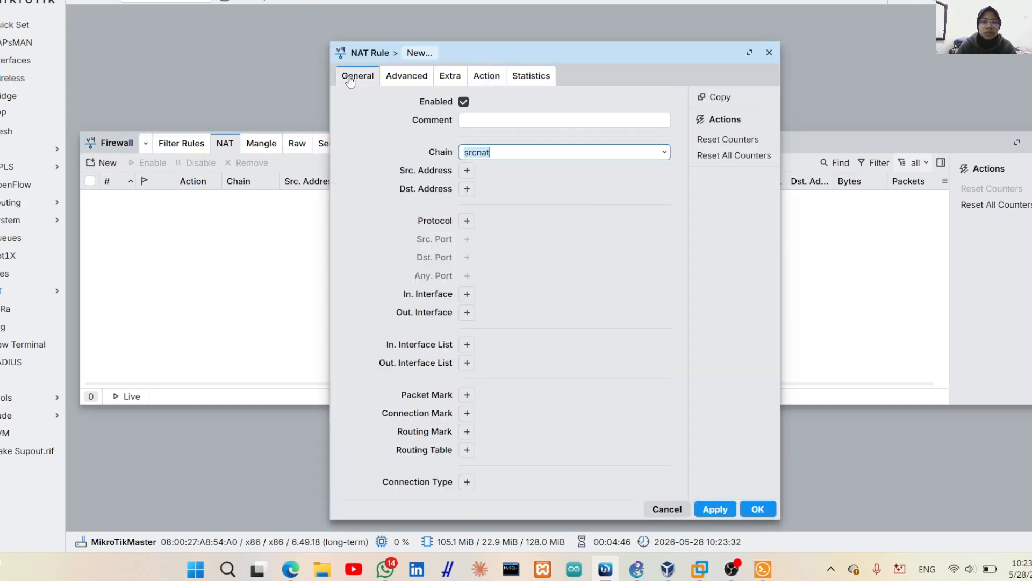
click(467, 313)
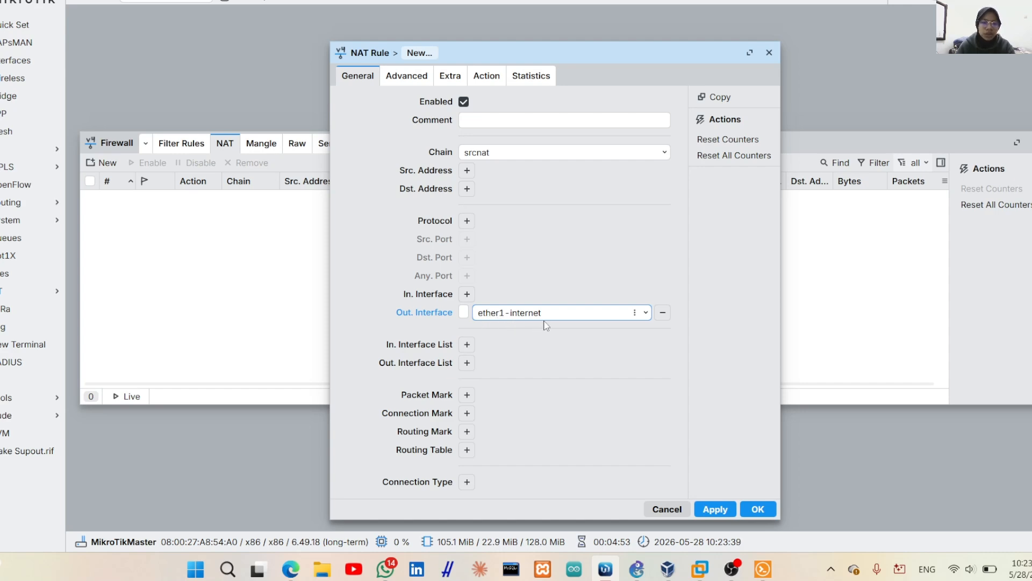
click(487, 76)
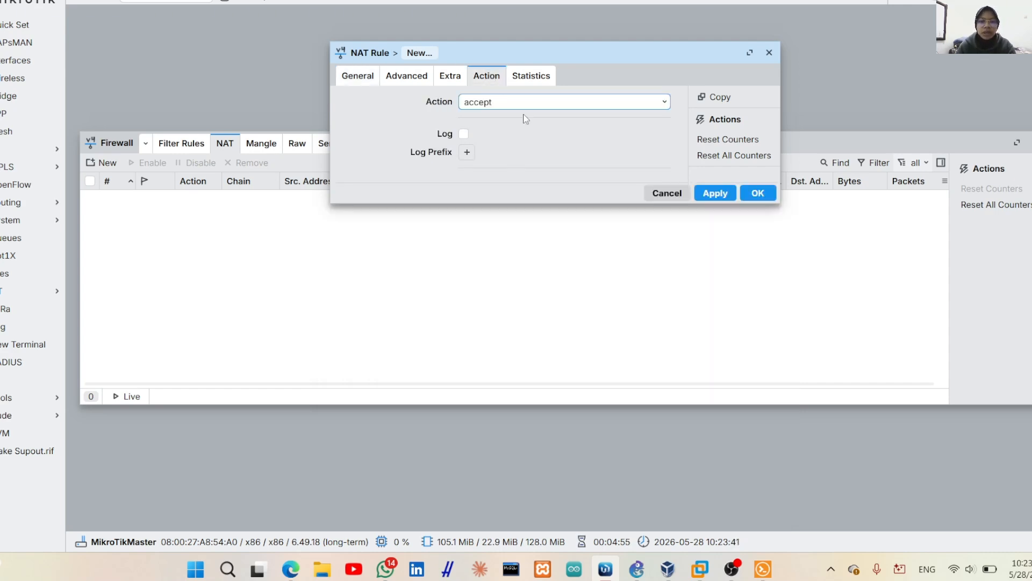
click(660, 105)
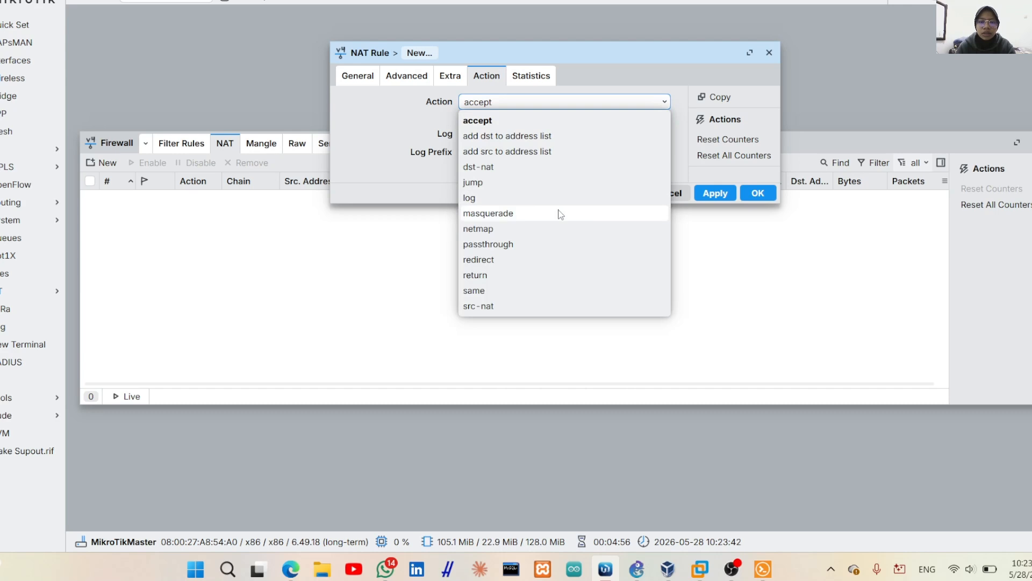
click(477, 215)
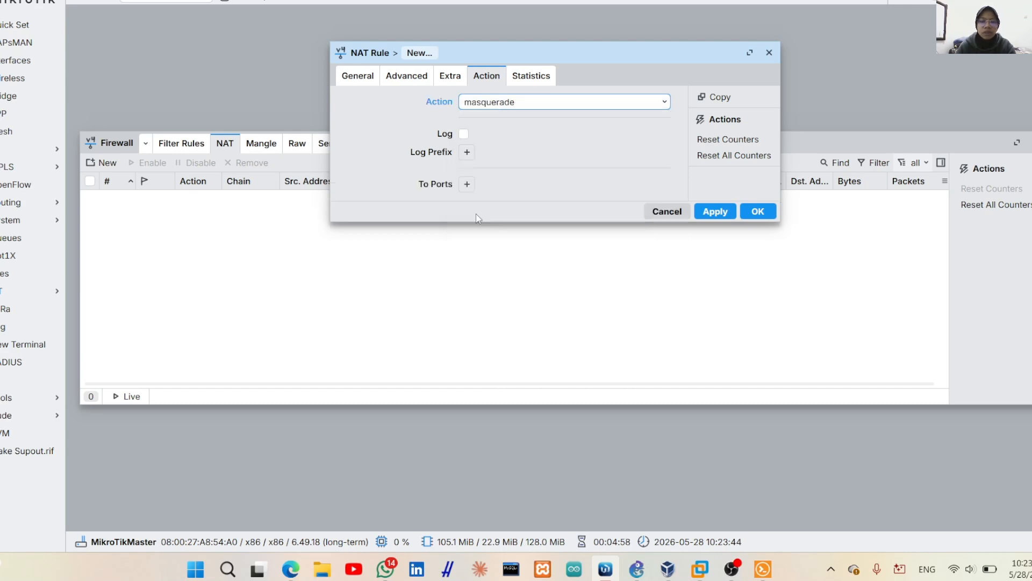
click(715, 210)
click(758, 211)
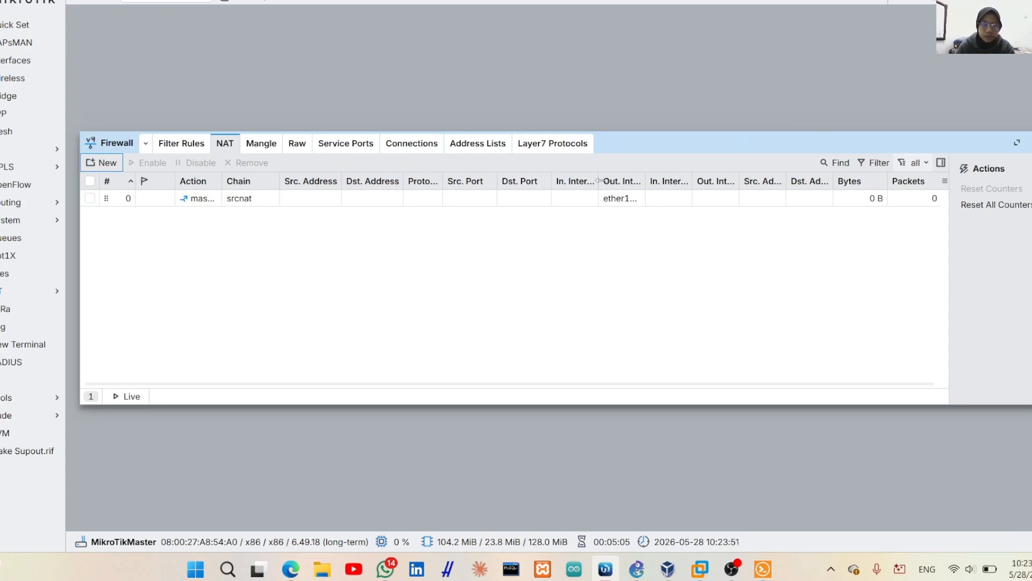
Ping google.com from PC1's console, getting 5 of 5 replies, then return to the GNS3 topology
click(756, 574)
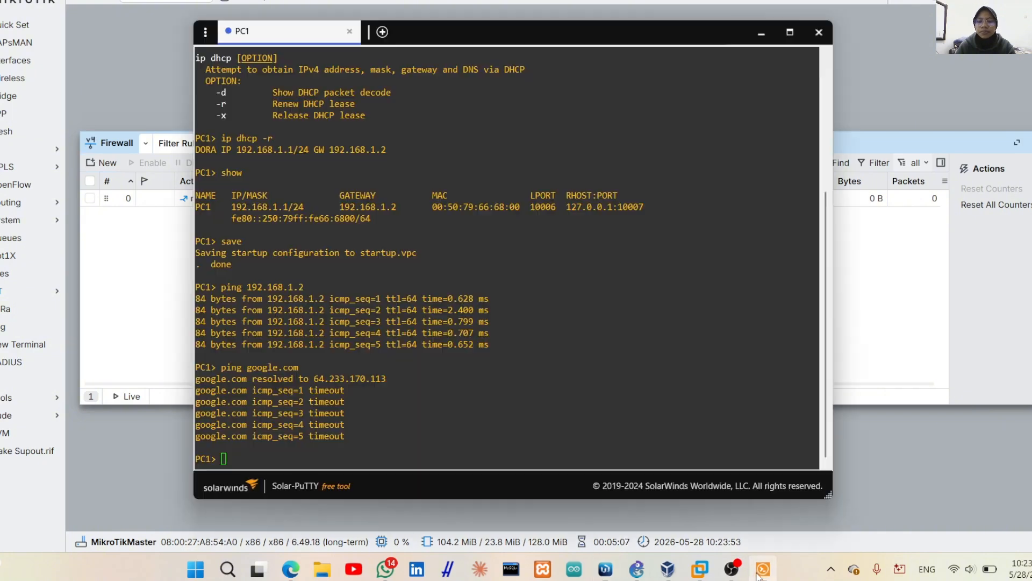
text(pi)
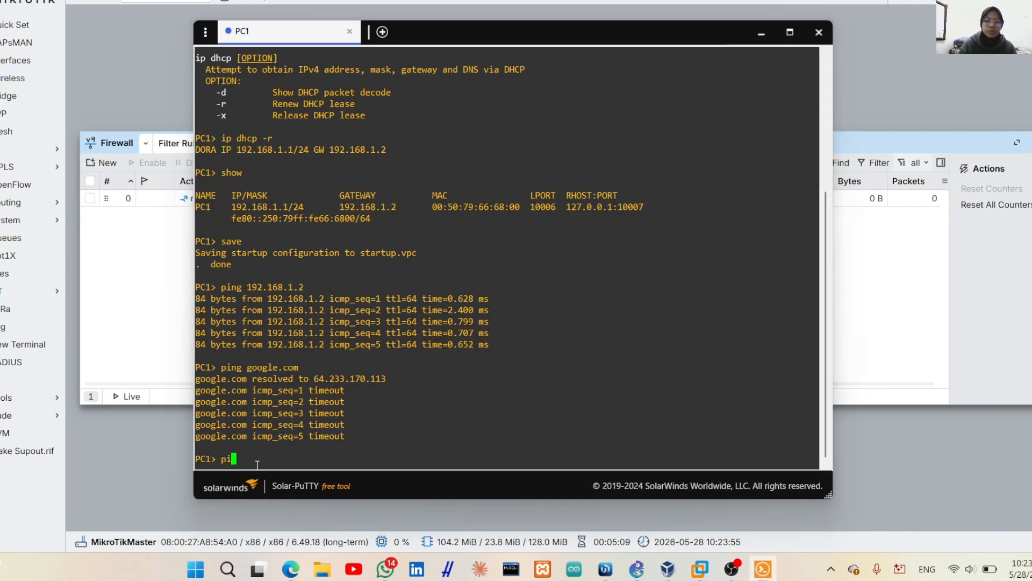
text(ng google.com)
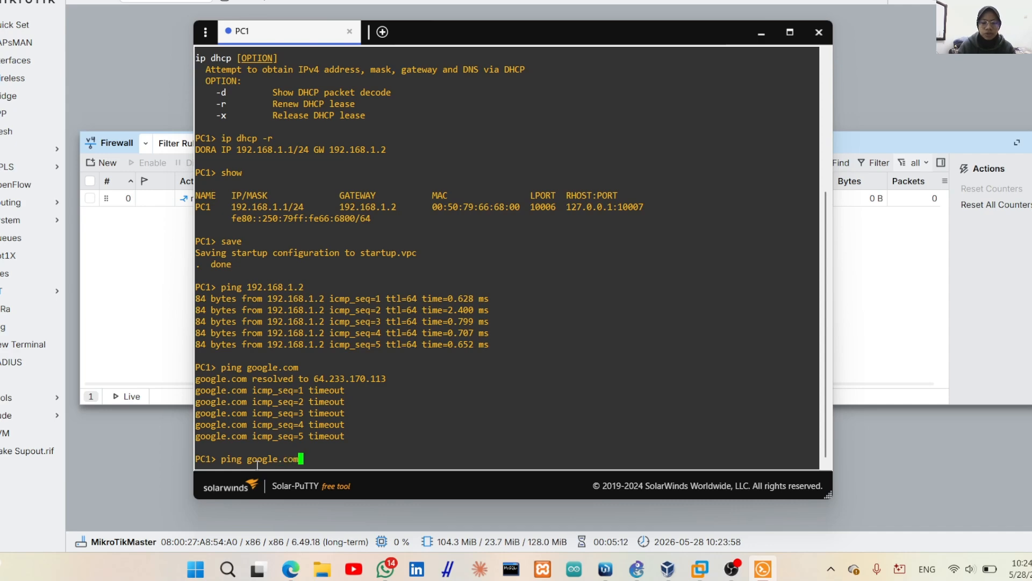
key(Return)
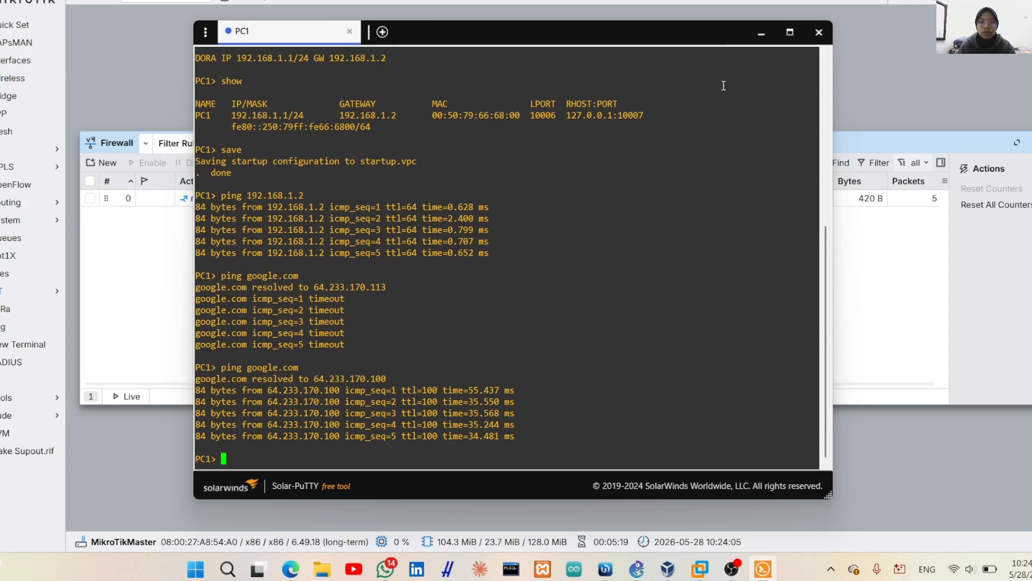
click(762, 35)
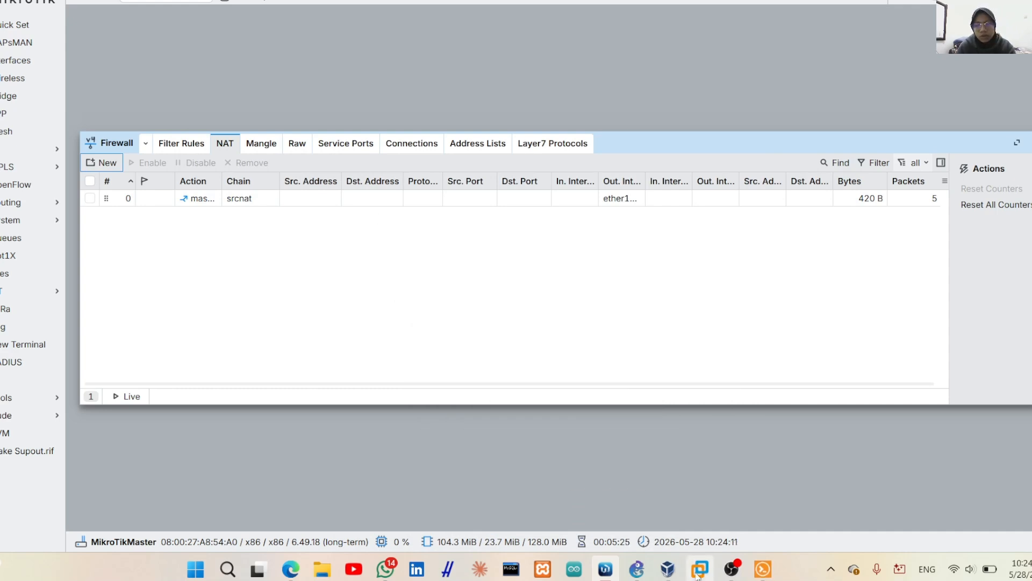
click(636, 489)
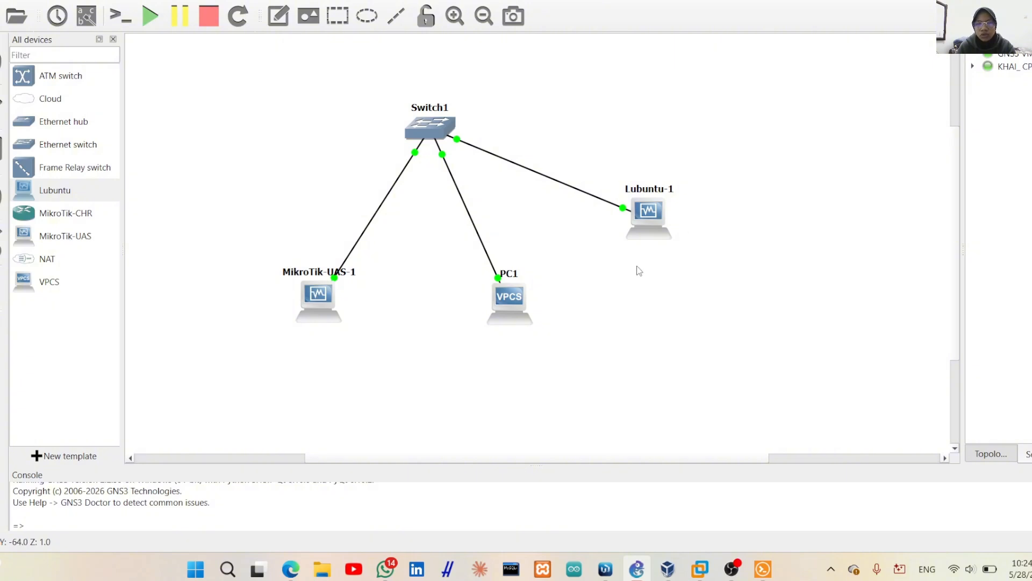
Bring up the Lubuntu VM in VirtualBox and log in with its password
mouse_move(605, 574)
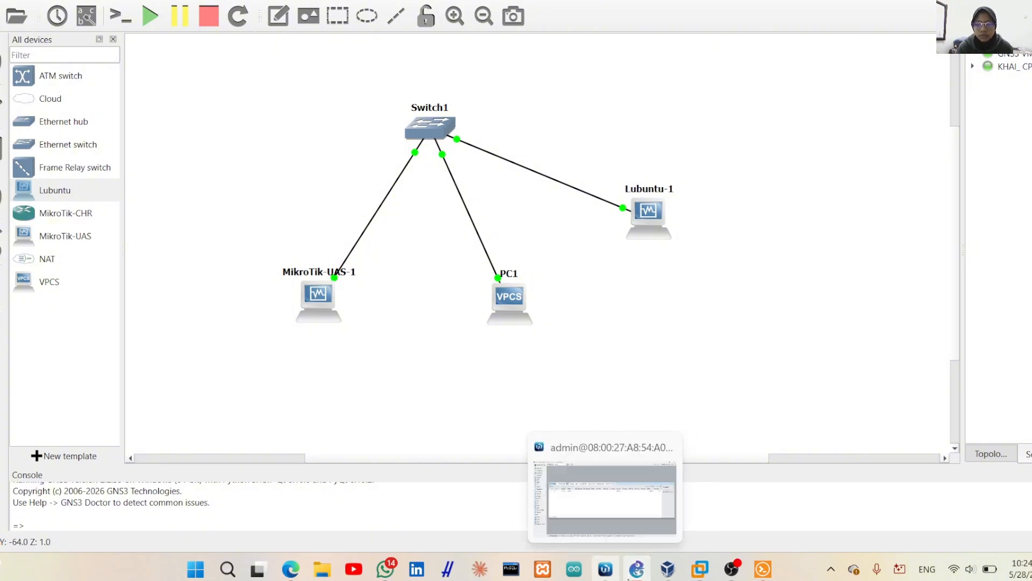
mouse_move(667, 570)
click(774, 496)
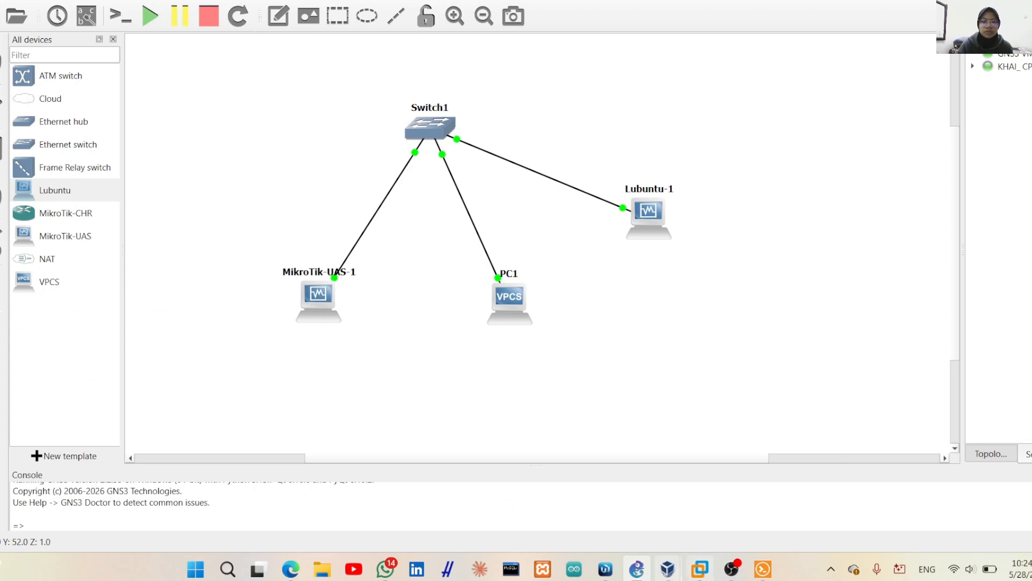
mouse_move(668, 569)
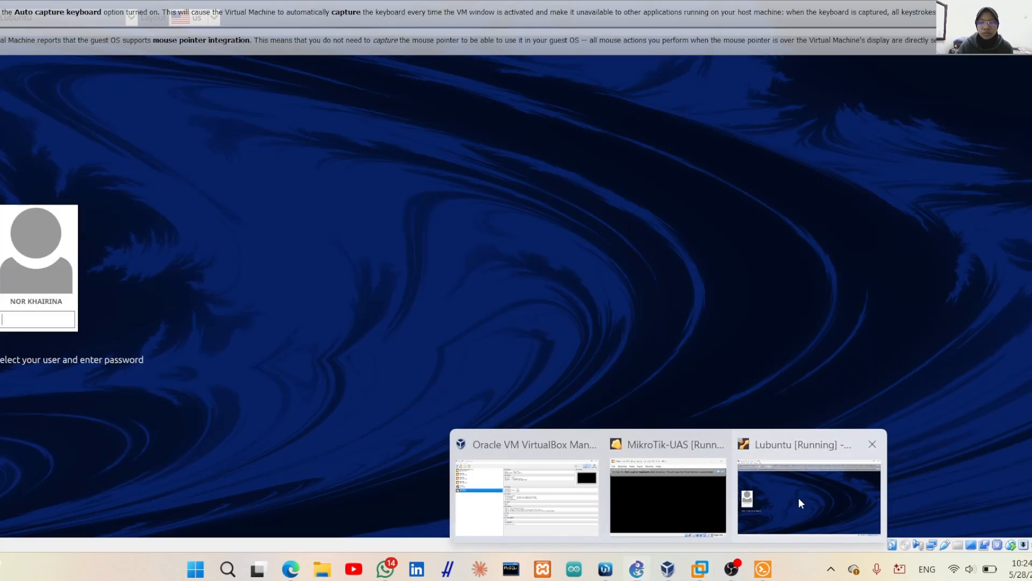
click(798, 500)
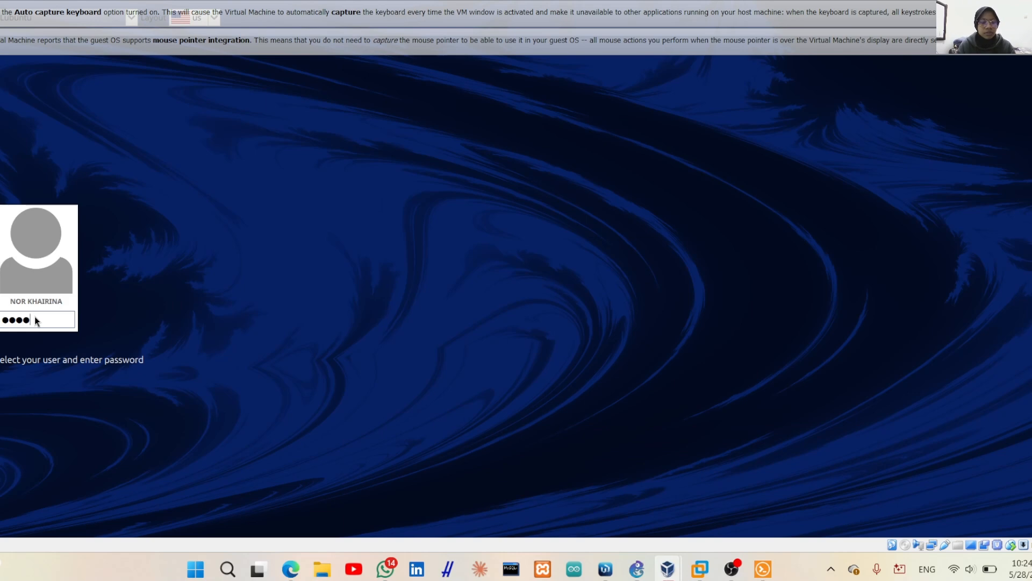
key(Return)
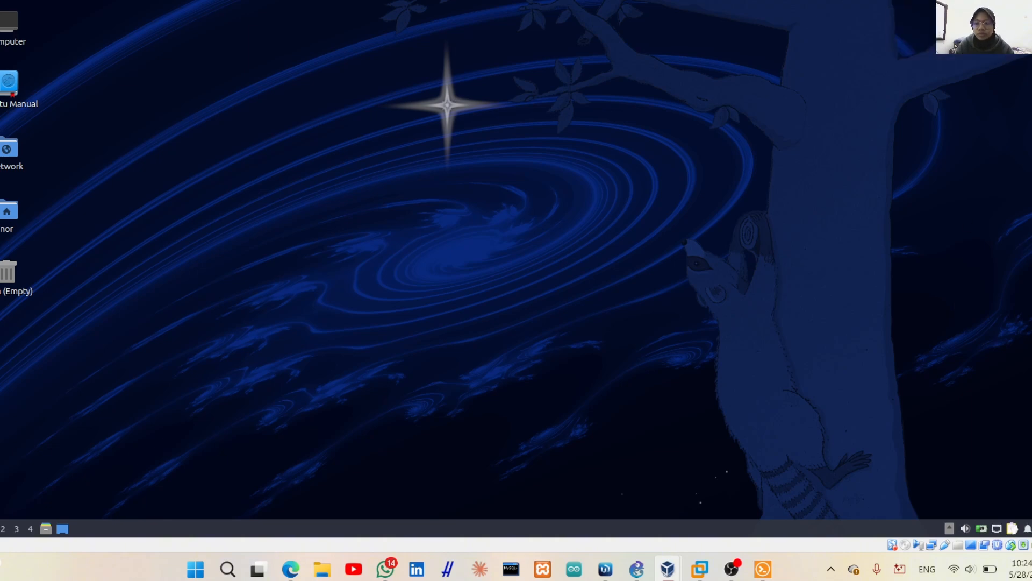
Reconnect the VM's wired Ethernet connection from the network tray menu
click(997, 530)
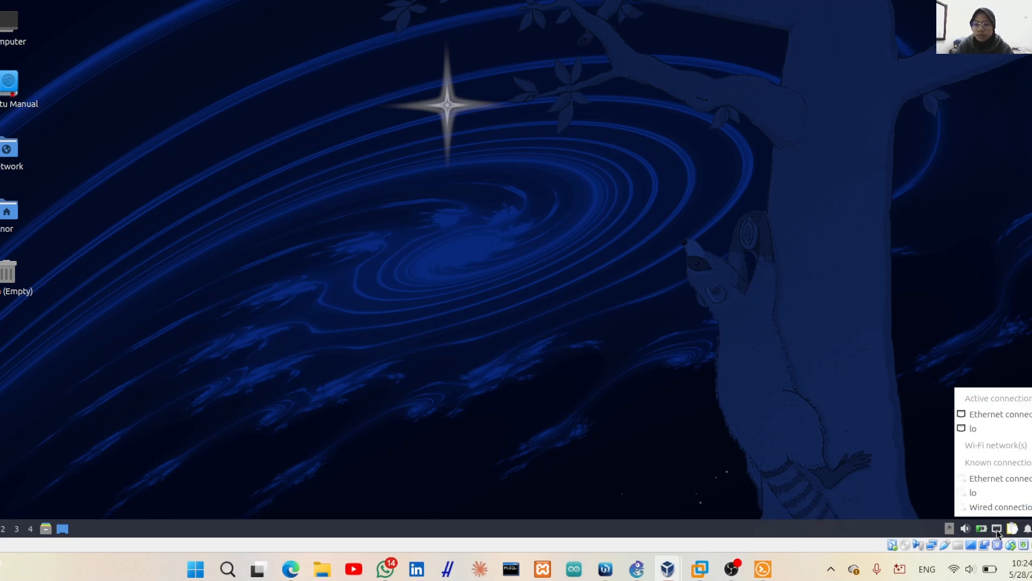
click(1006, 477)
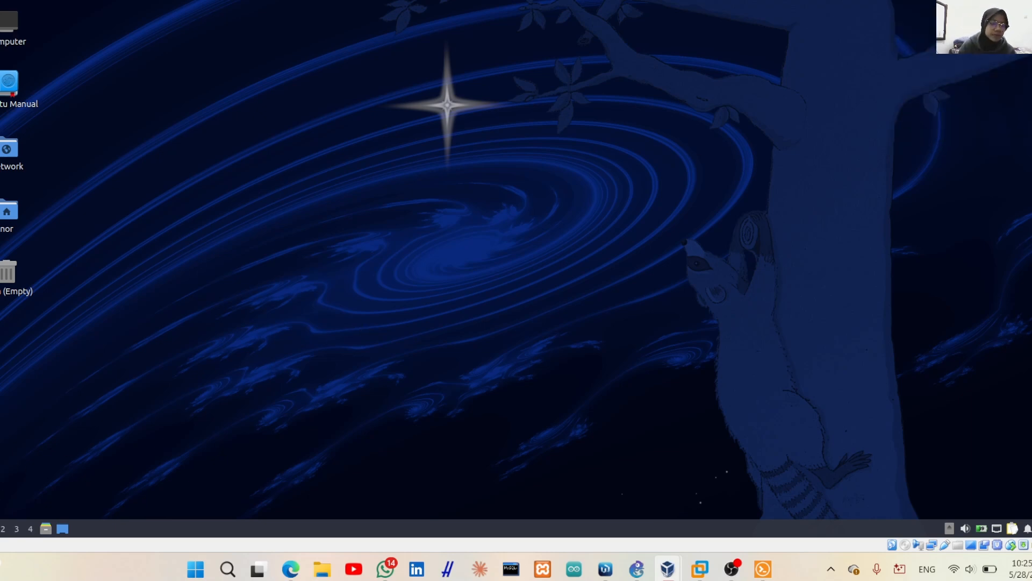
click(0, 528)
Launch Firefox, load google.com, decline the translation offer and open a new tab
click(0, 314)
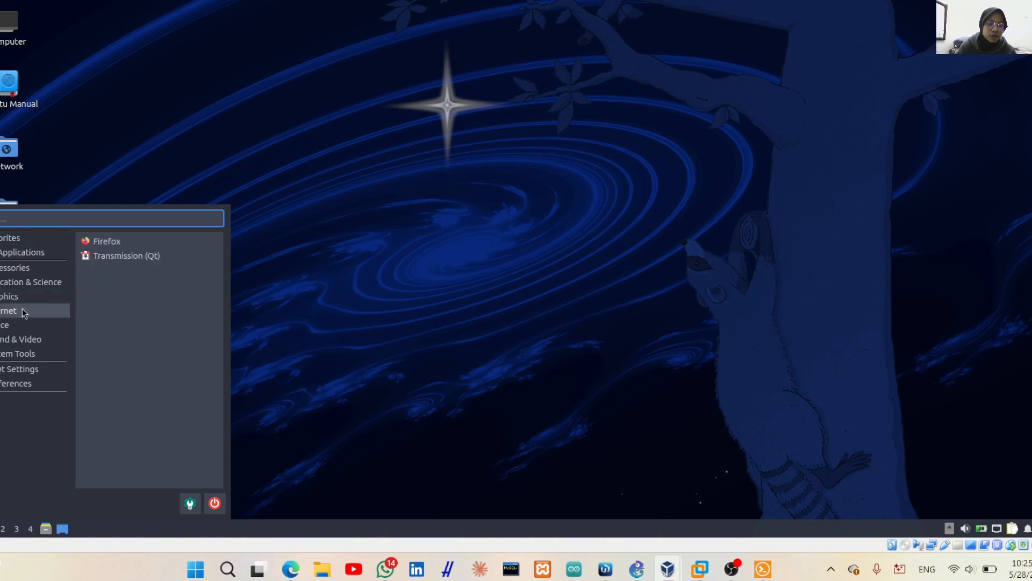
click(114, 236)
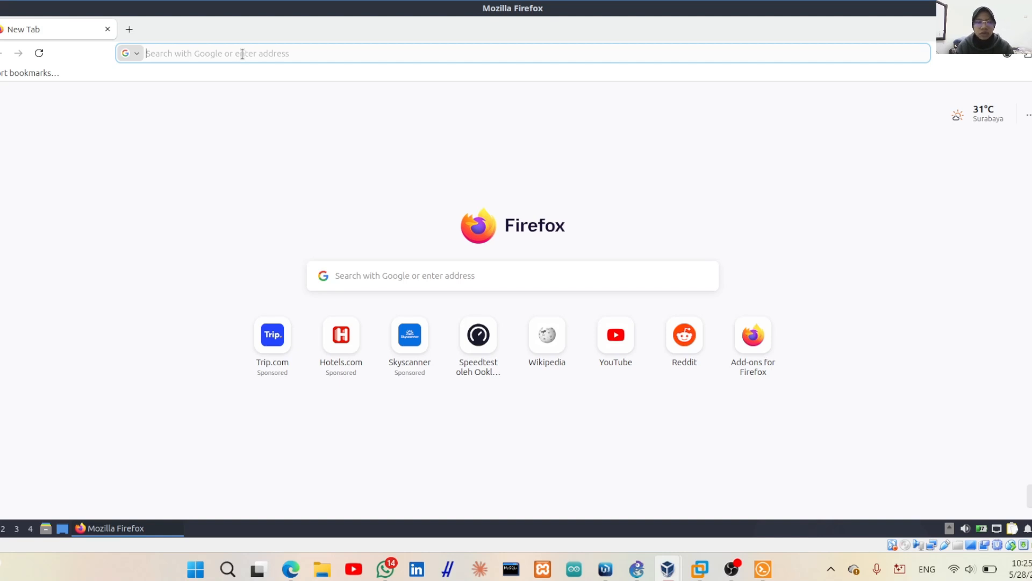
text(go)
key(Return)
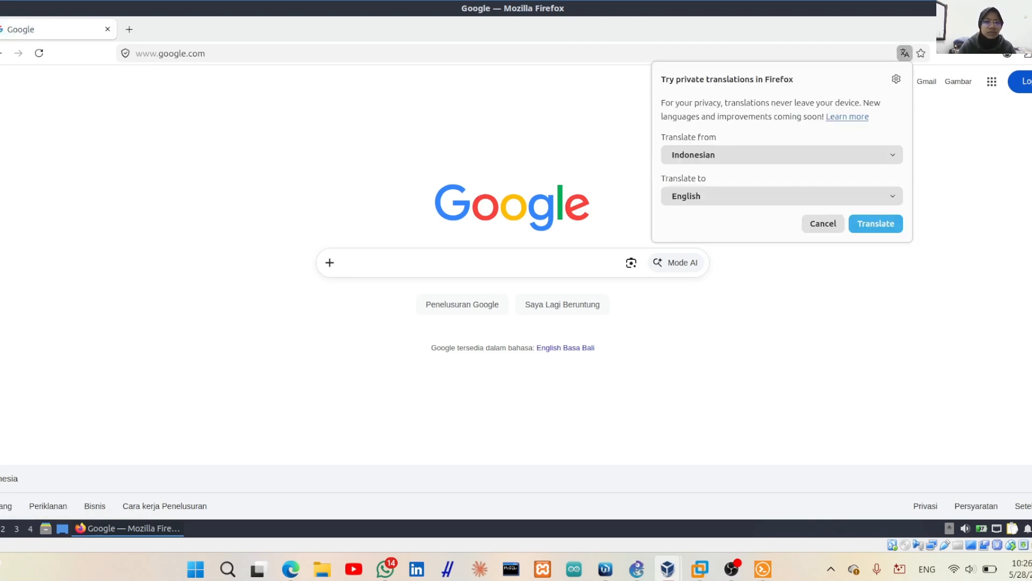
click(824, 225)
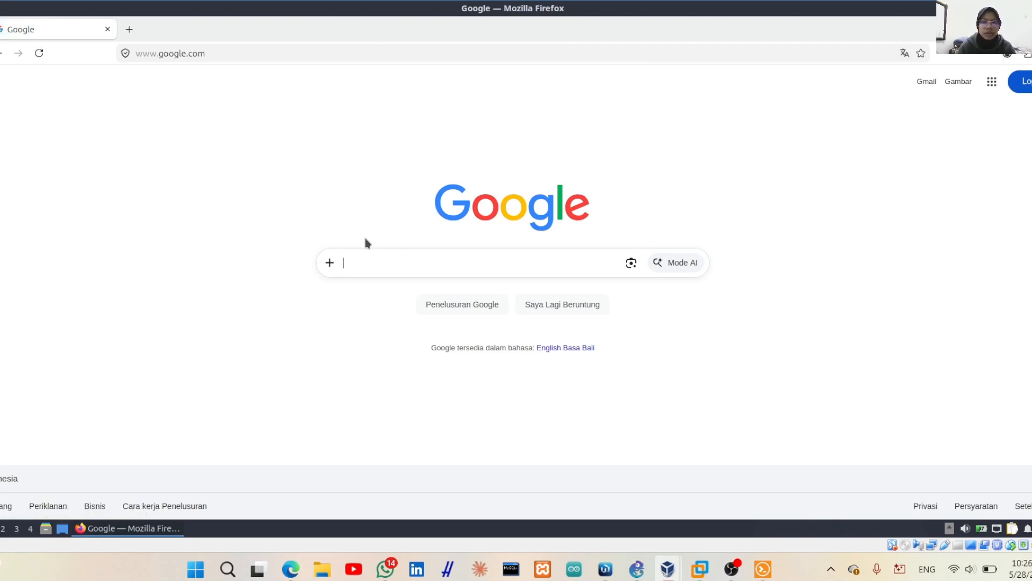
click(130, 30)
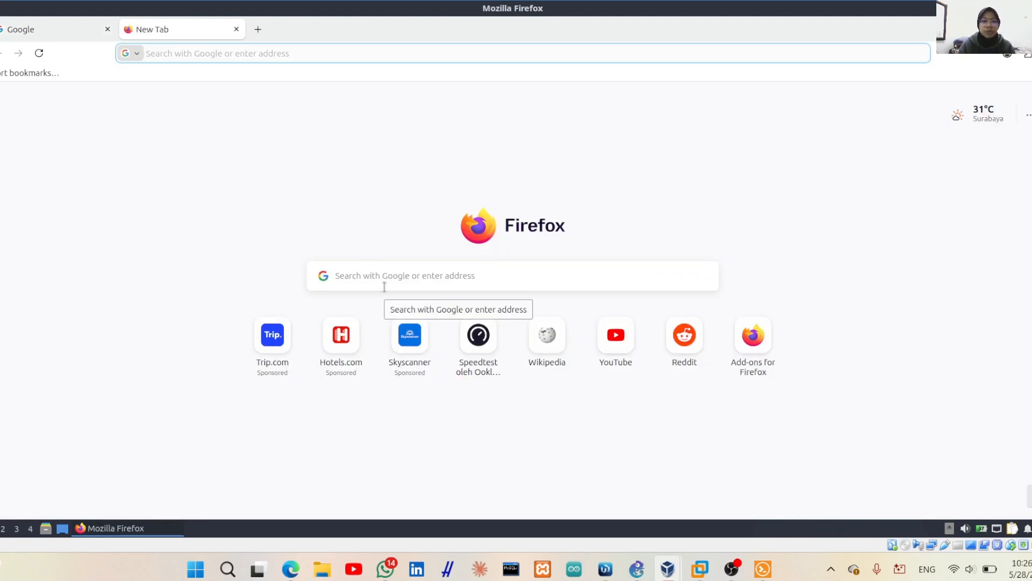
Run a speedtest.net test: 6.11 Mbps download, 14.23 Mbps upload, 81 ms ping
text(speedtest.net/)
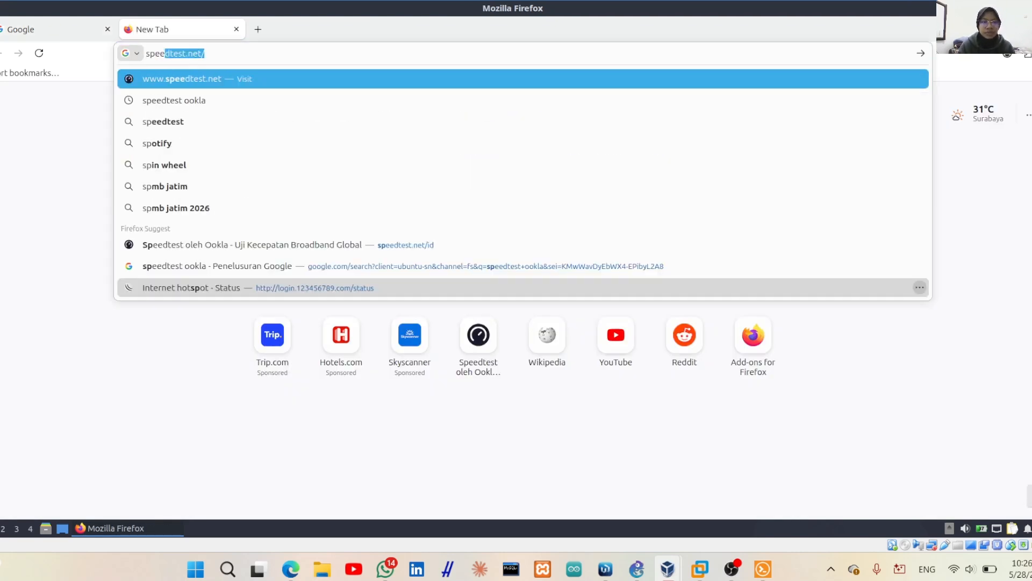
click(214, 80)
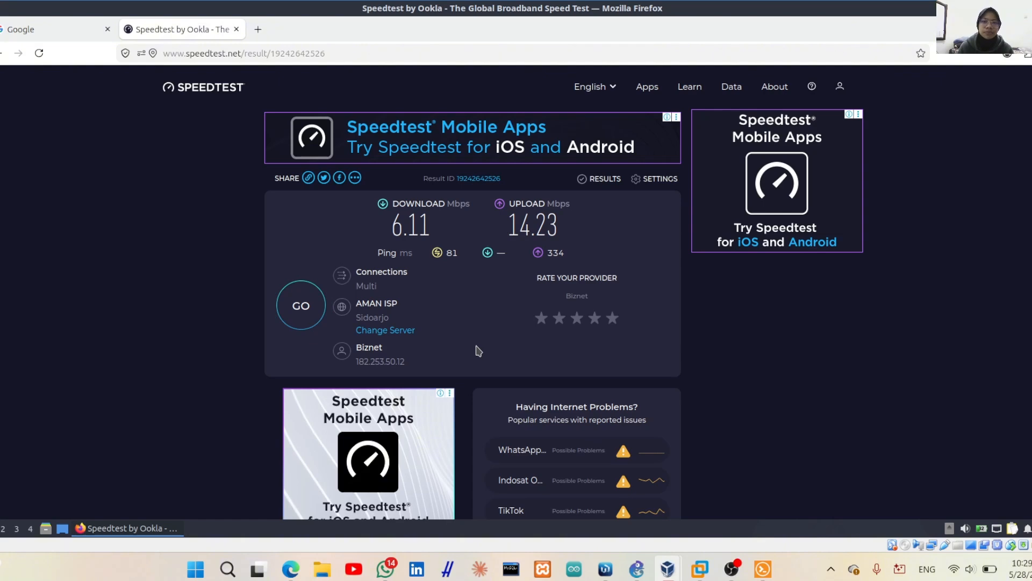
Review Smart-LMS exam task 3 on the 1 Mbps up/down hotspot limit, then return to WinBox
click(288, 514)
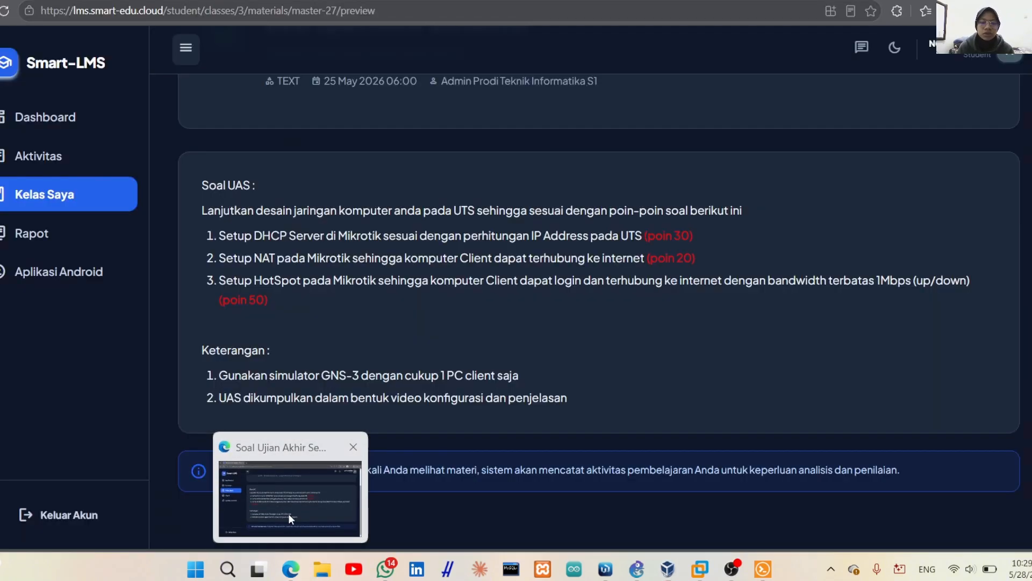
drag(224, 282, 405, 297)
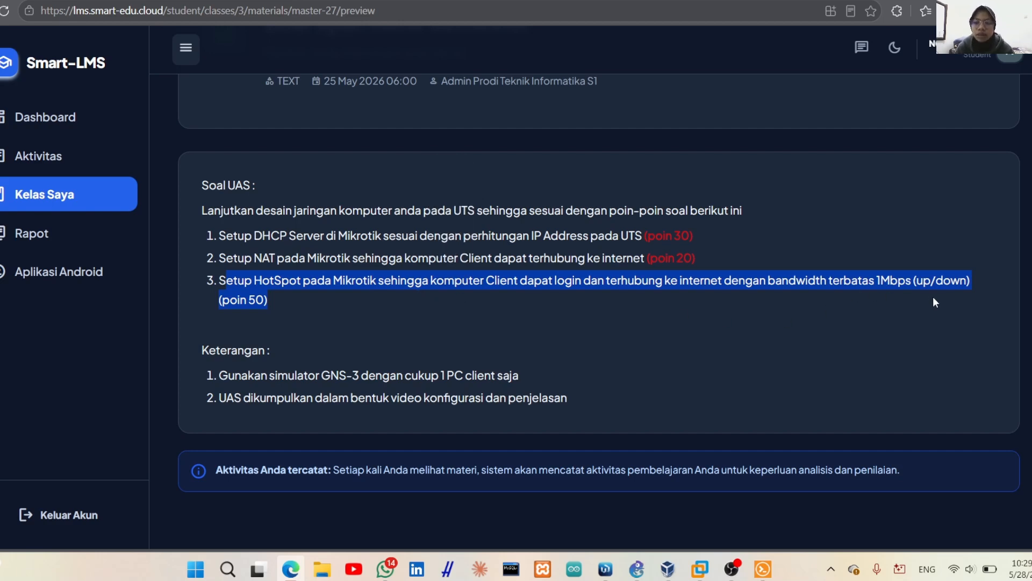
click(537, 350)
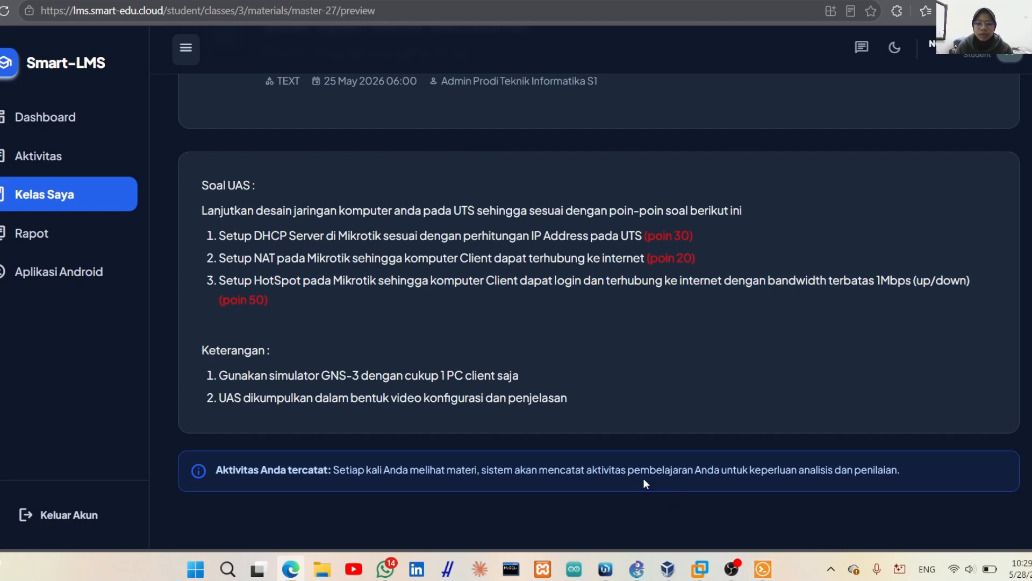
click(605, 568)
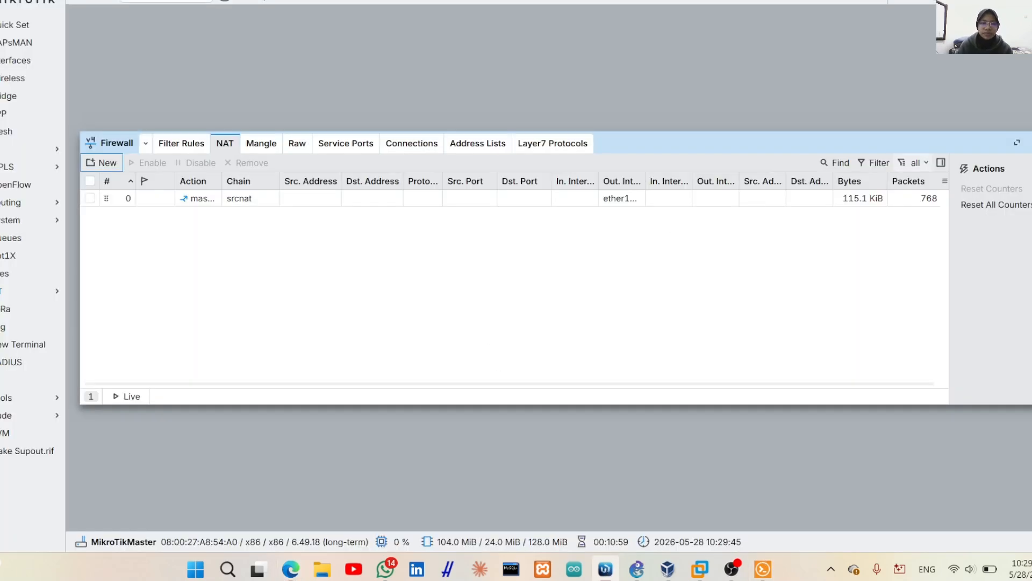
Close the Firewall window and launch Hotspot Setup from IP > Hotspot's Servers list
click(1031, 142)
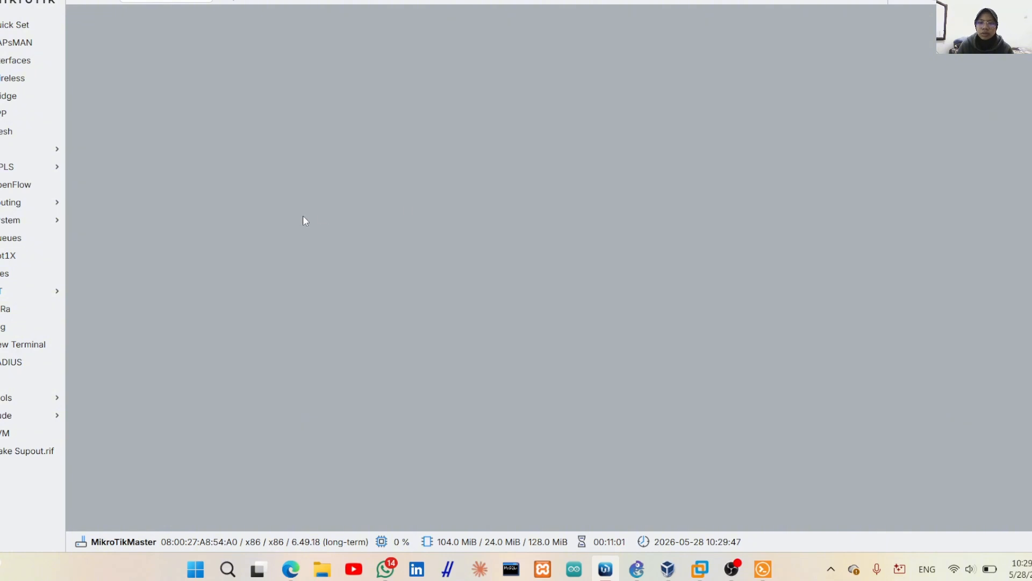
click(5, 149)
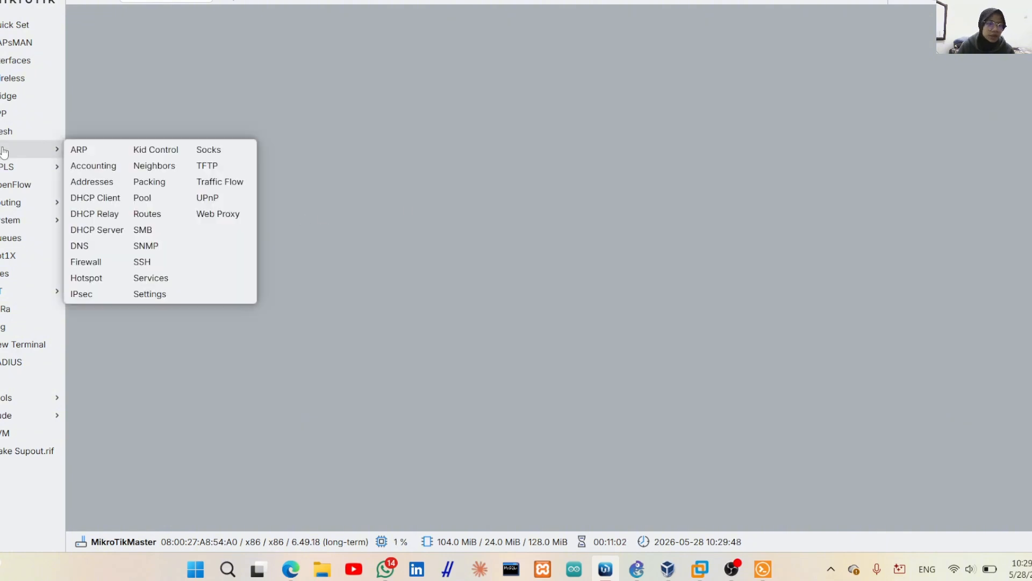
click(86, 277)
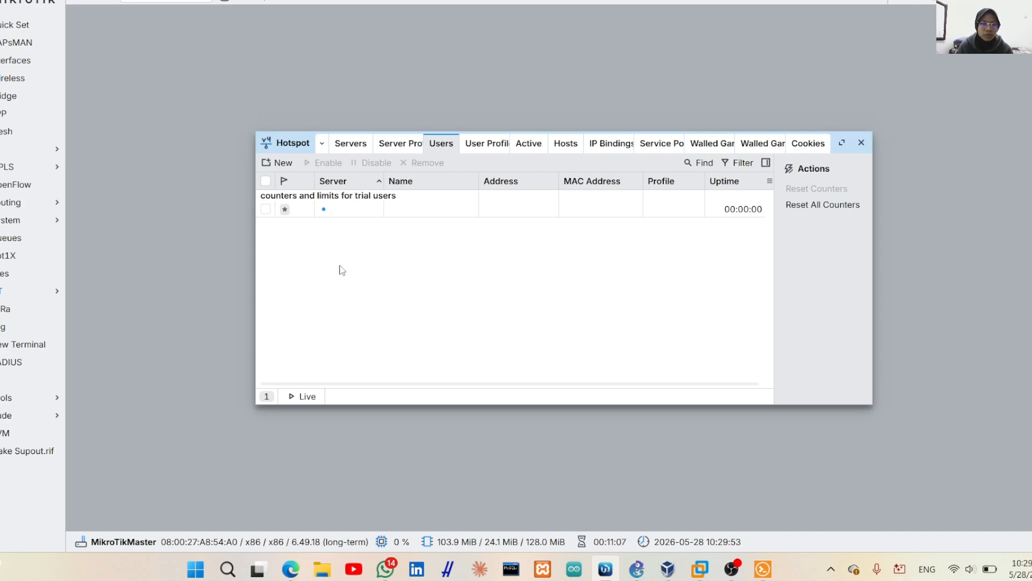
click(351, 143)
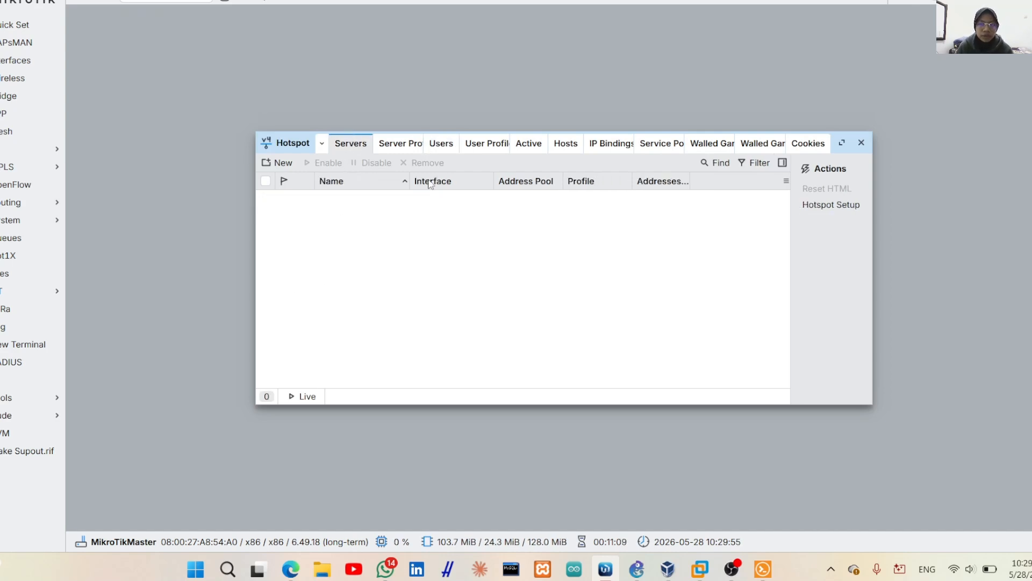
click(825, 209)
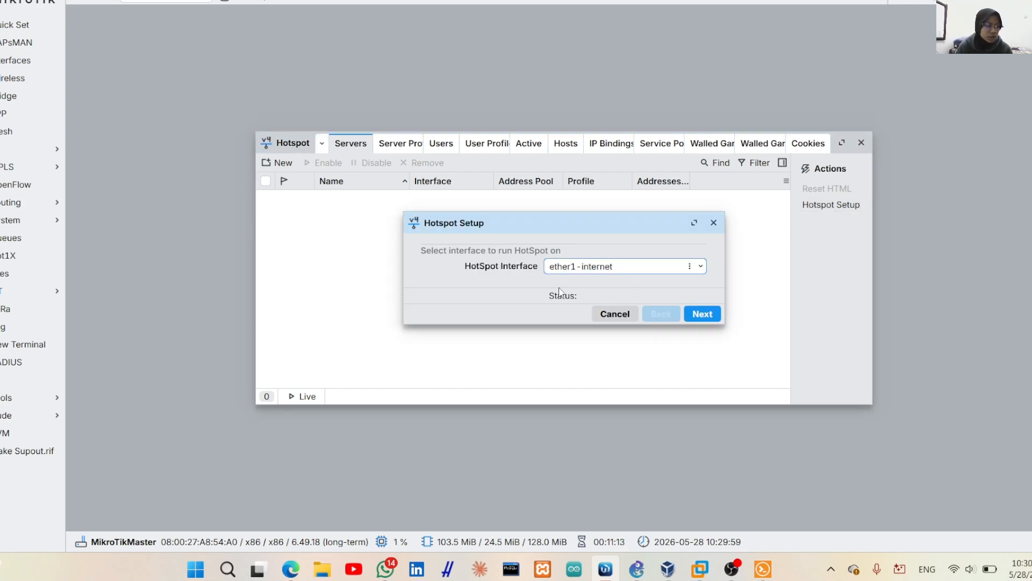
Run the hotspot on ether3-LAN, accepting address 192.168.1.2/24, the pool, no certificate and SMTP 0.0.0.0
click(701, 267)
click(659, 315)
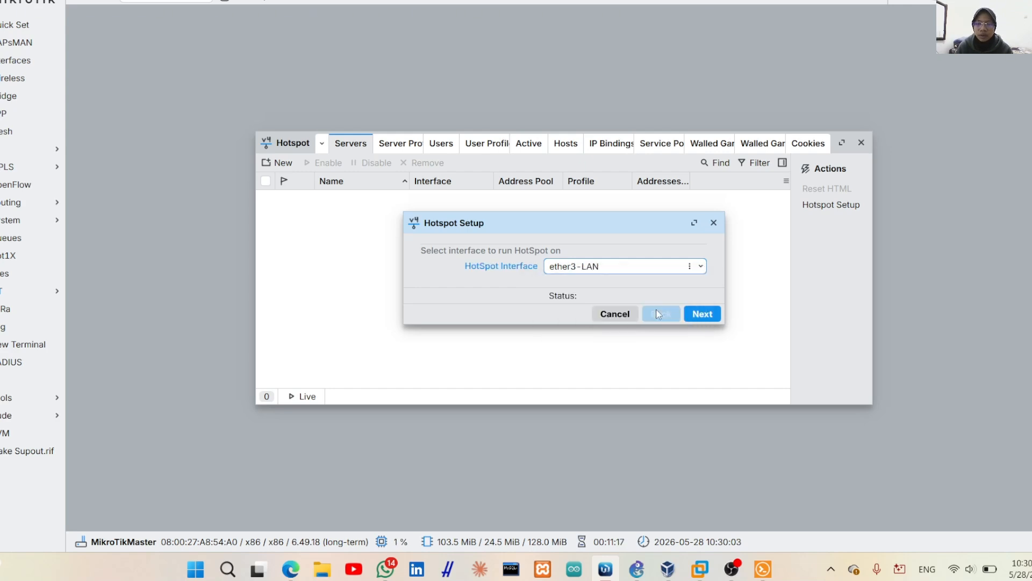
click(705, 319)
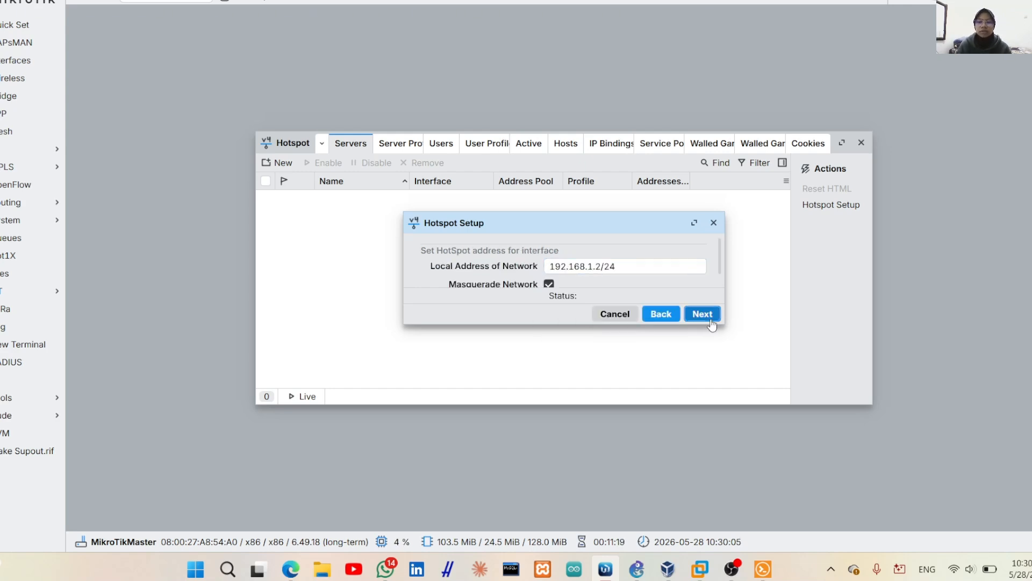
click(702, 316)
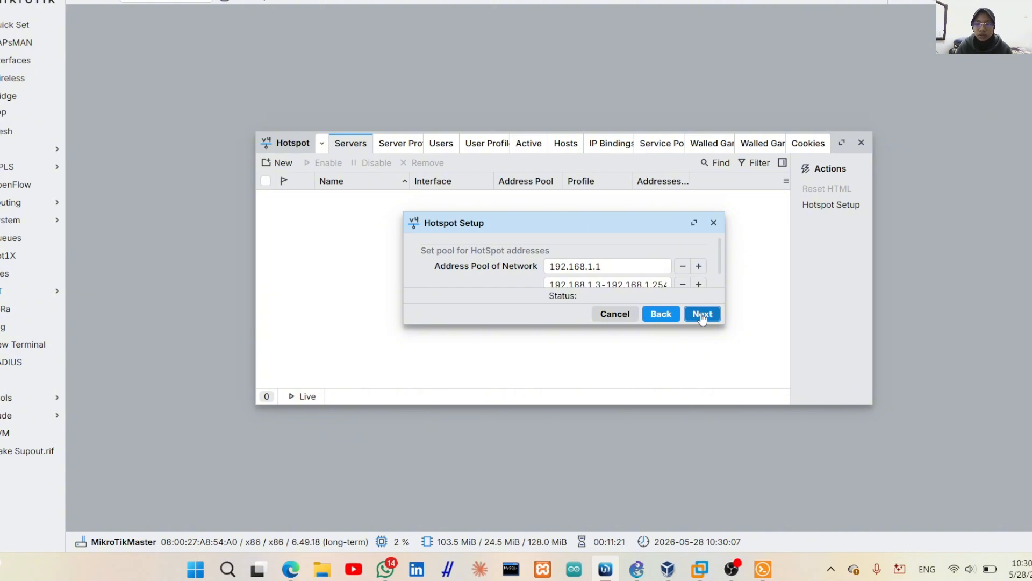
click(702, 316)
click(702, 316)
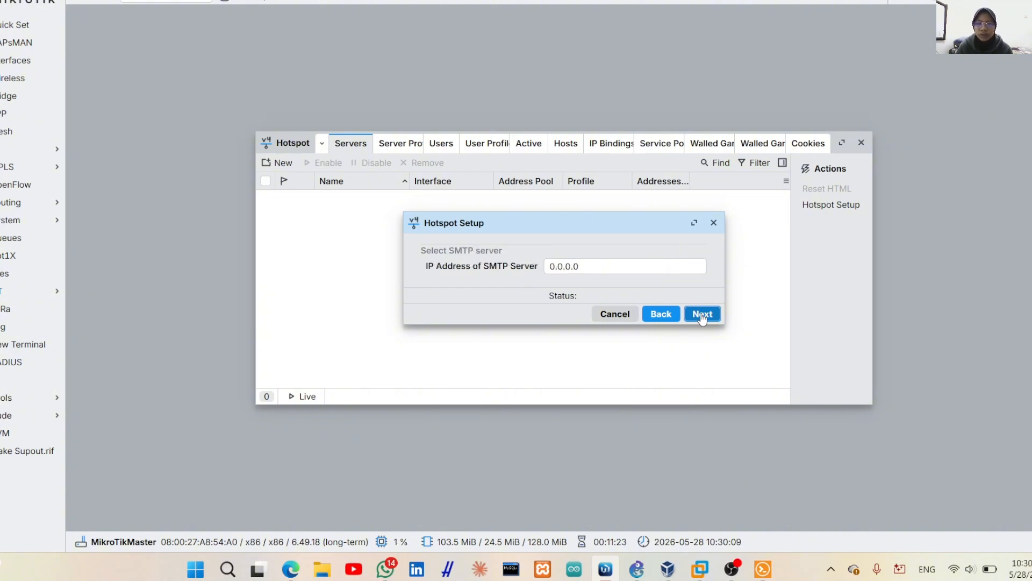
click(702, 316)
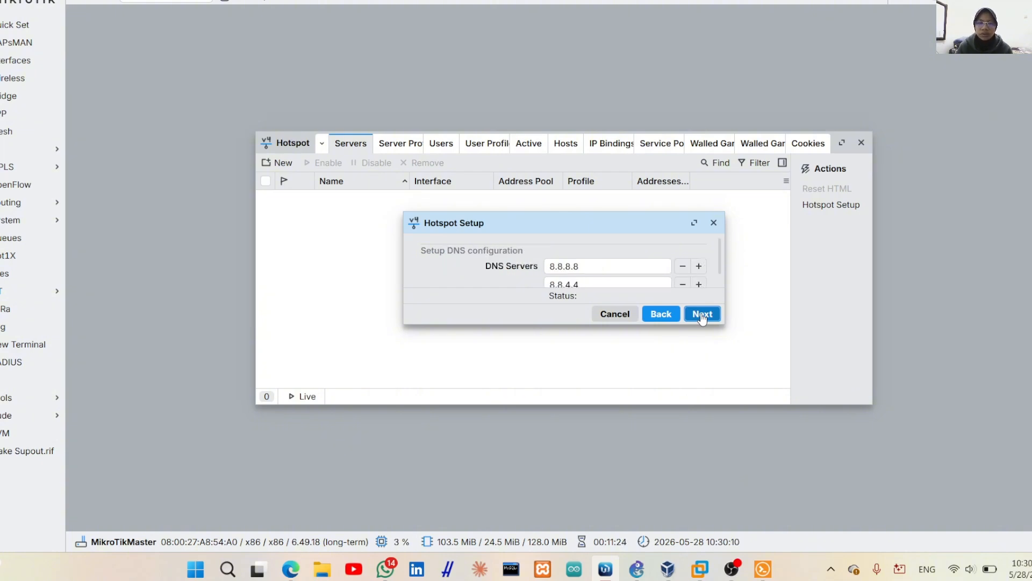
Replace the hotspot DNS servers with 192.168.1.2 and 8.8.8.8
click(591, 266)
key(BackSpace)
key(BackSpace)
key(BackSpace)
key(BackSpace)
key(BackSpace)
key(BackSpace)
key(BackSpace)
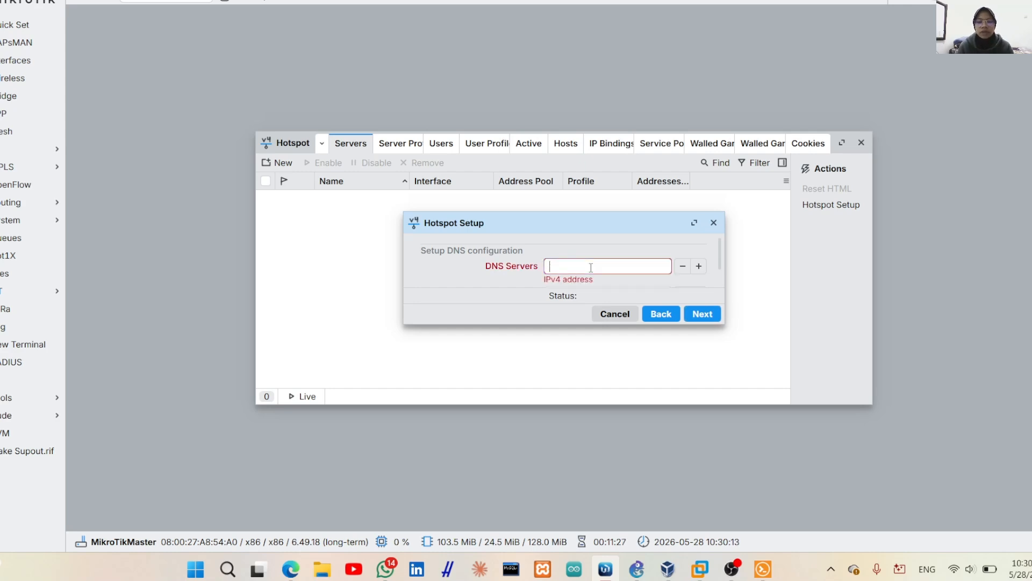
text(19)
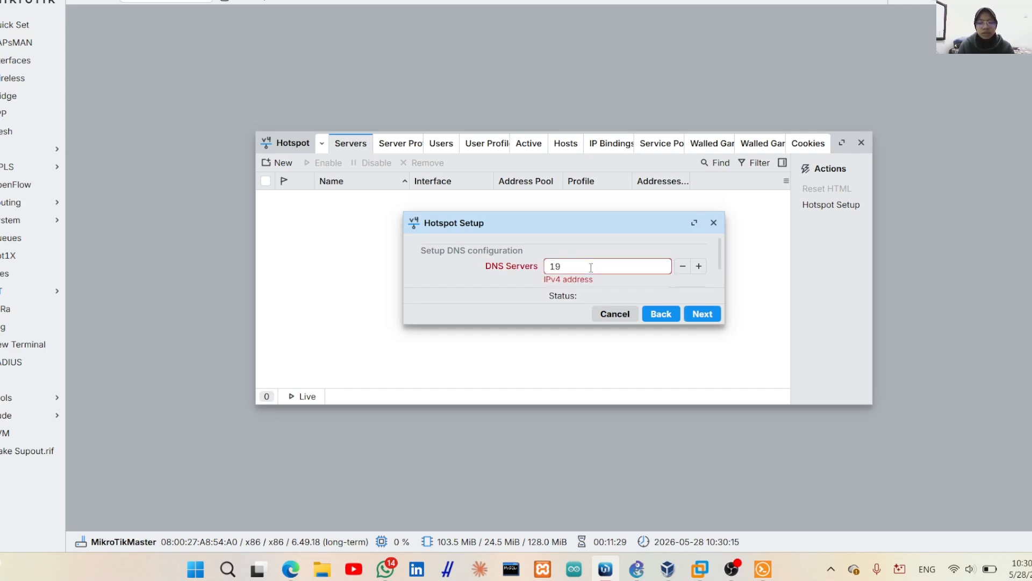
text(2.168.)
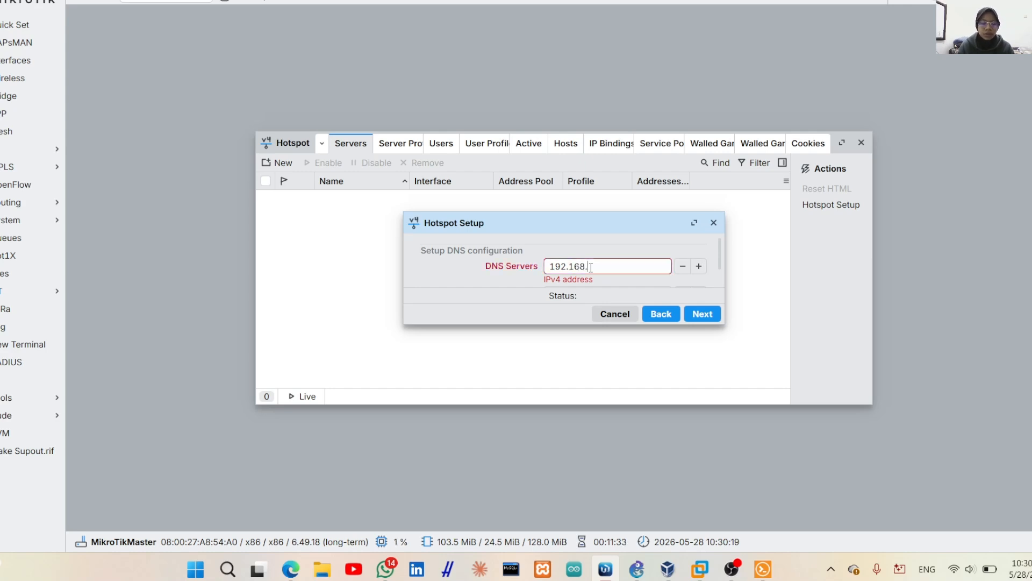
text(1.2)
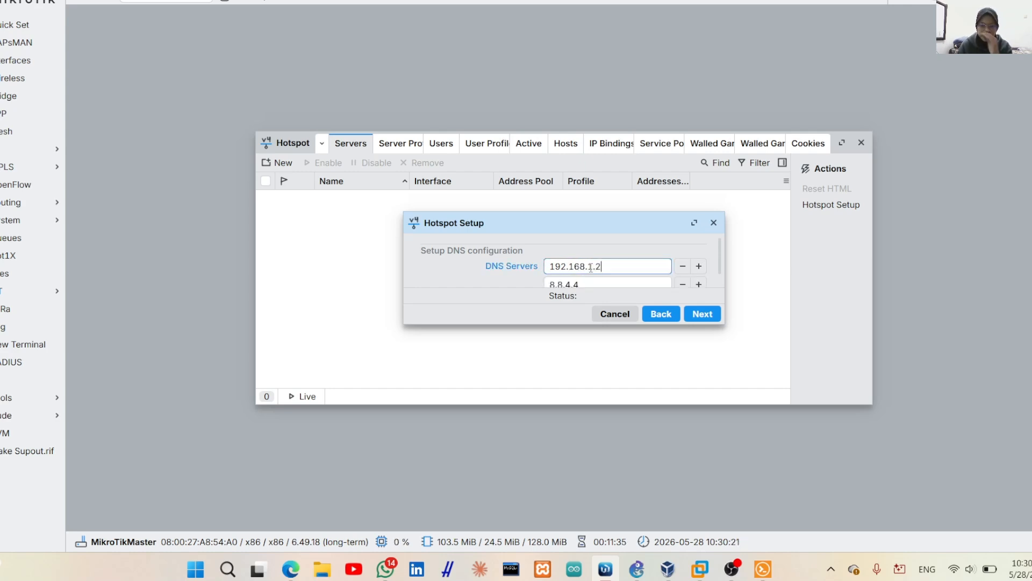
click(591, 271)
key(BackSpace)
key(BackSpace)
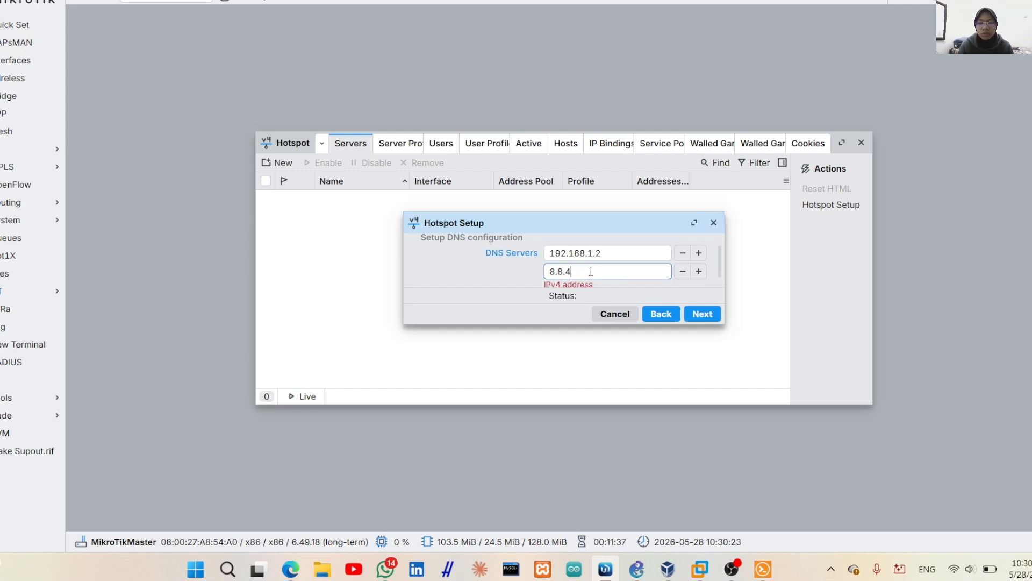
text(8.8)
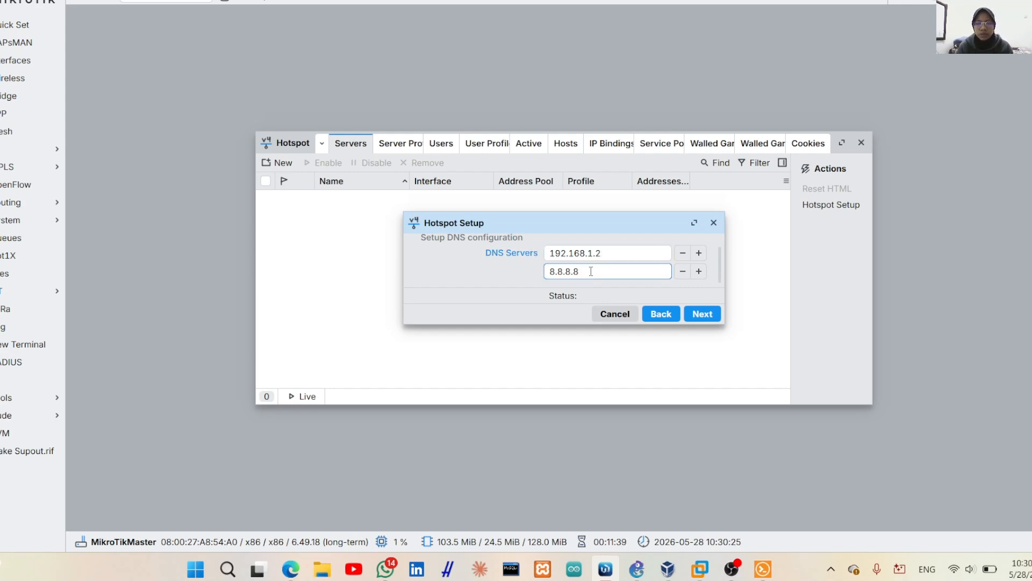
Set the hotspot DNS name to a login.<student ID>.oc address
click(701, 316)
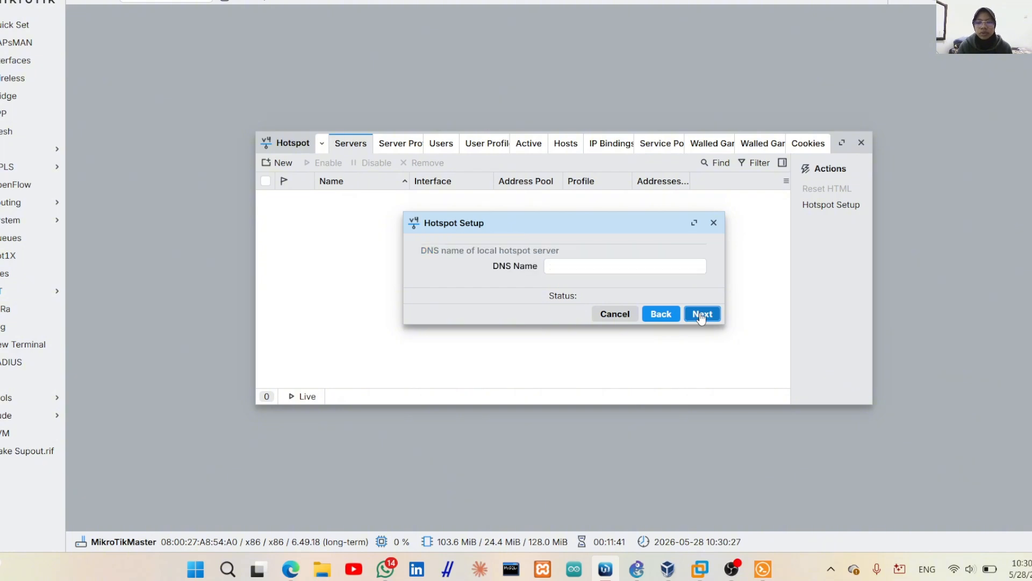
click(602, 267)
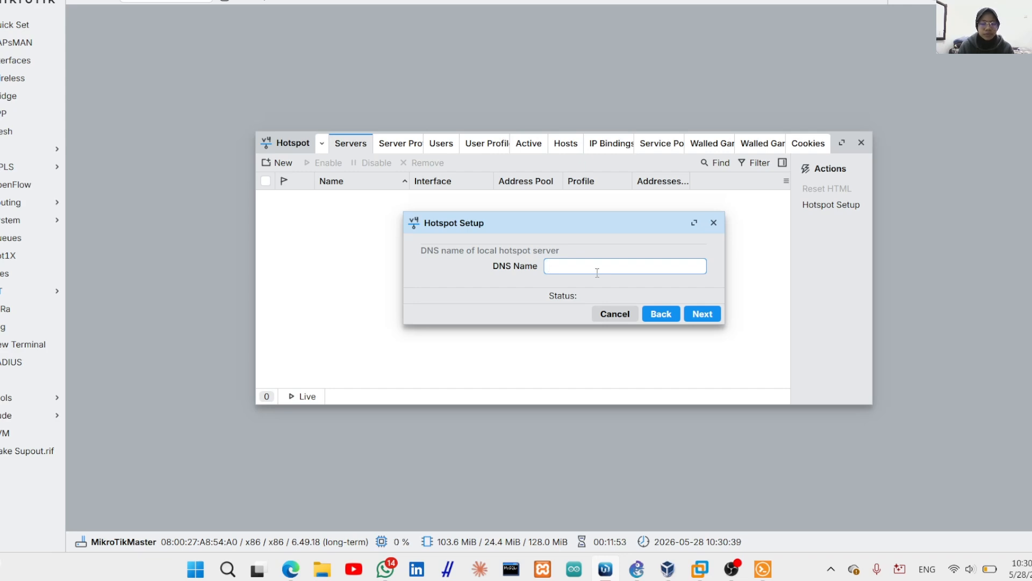
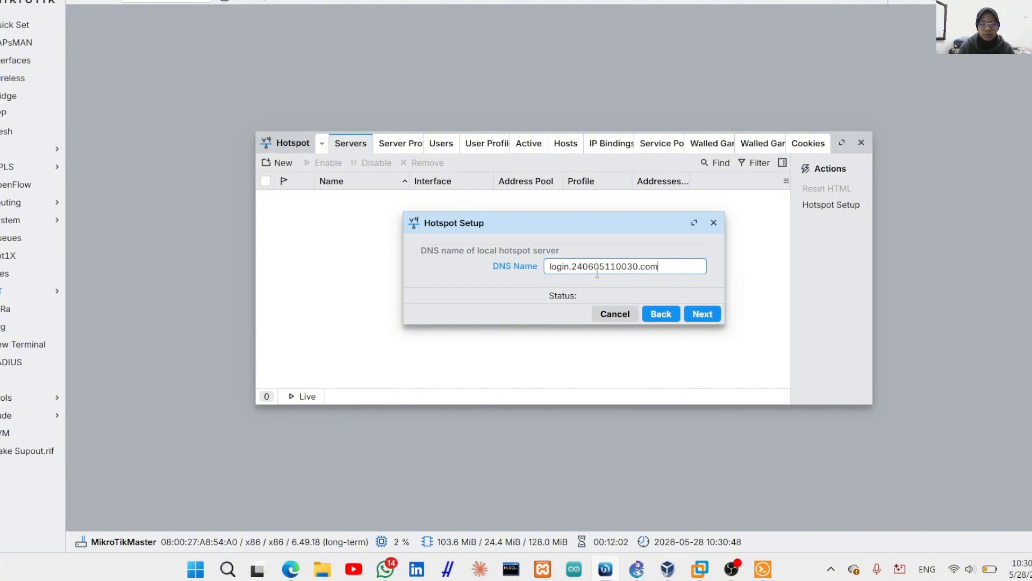
click(704, 316)
Give local hotspot user admin a password and finish, creating hotspot1 on ether3-LAN
scroll(583, 268, down, 1)
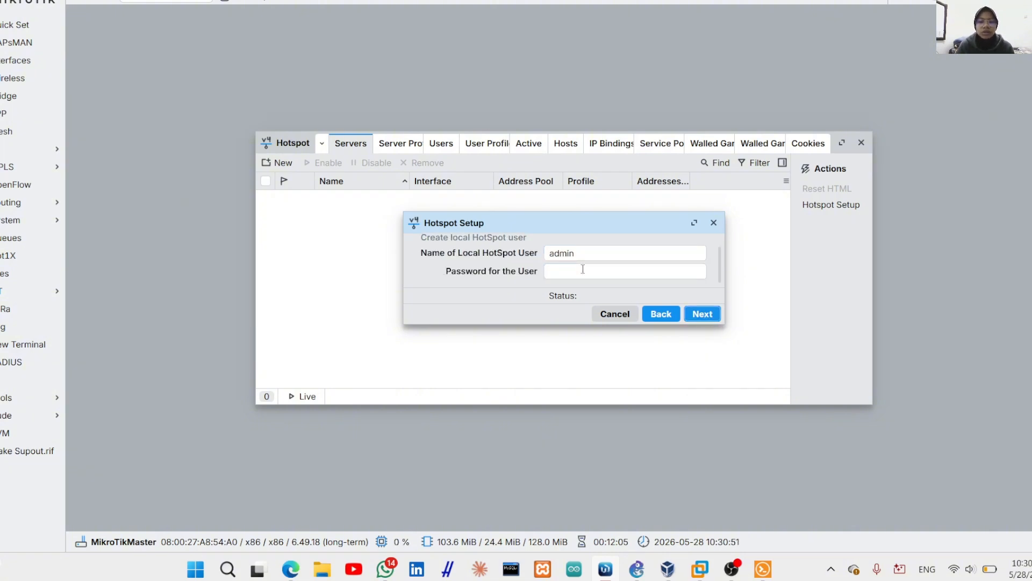
click(562, 277)
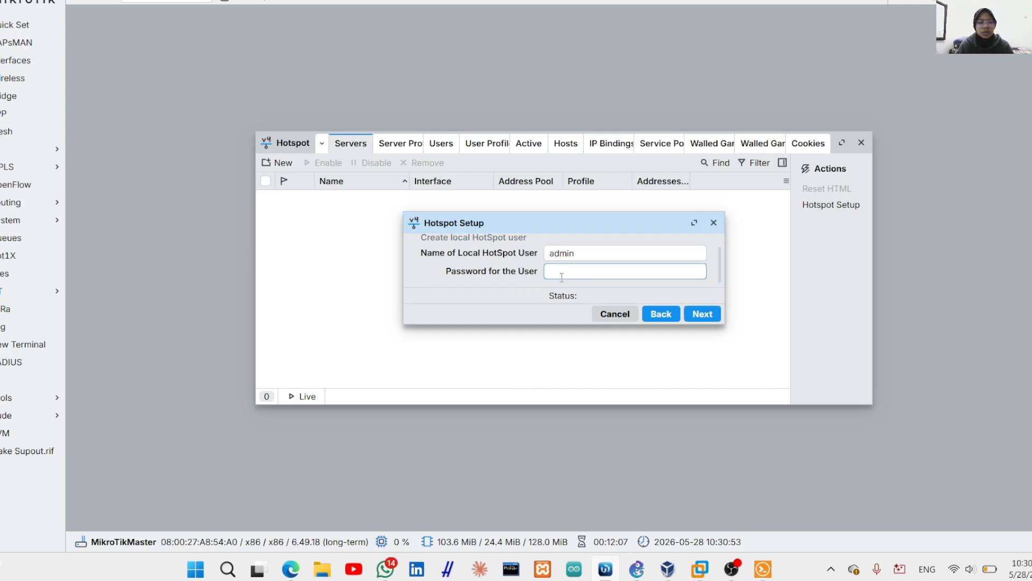
text(1234)
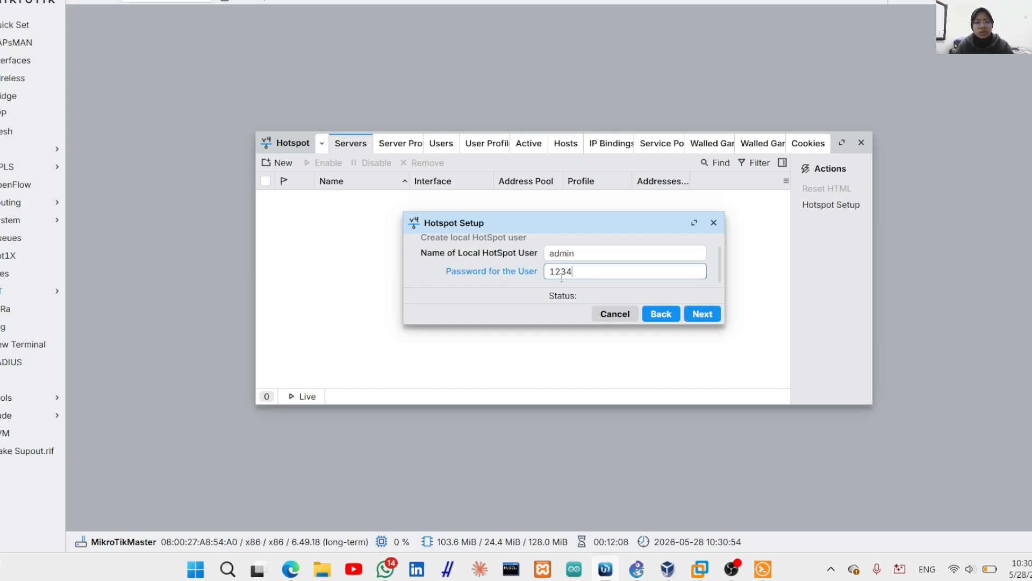
click(700, 315)
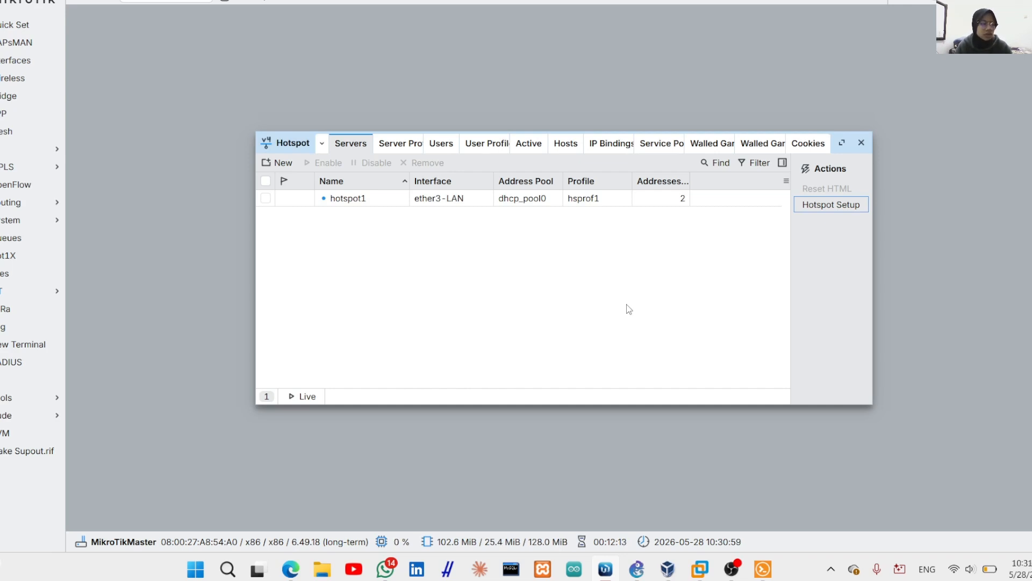
Create hotspot user profile UAS with rate limit 1M/1M and apply it
click(483, 146)
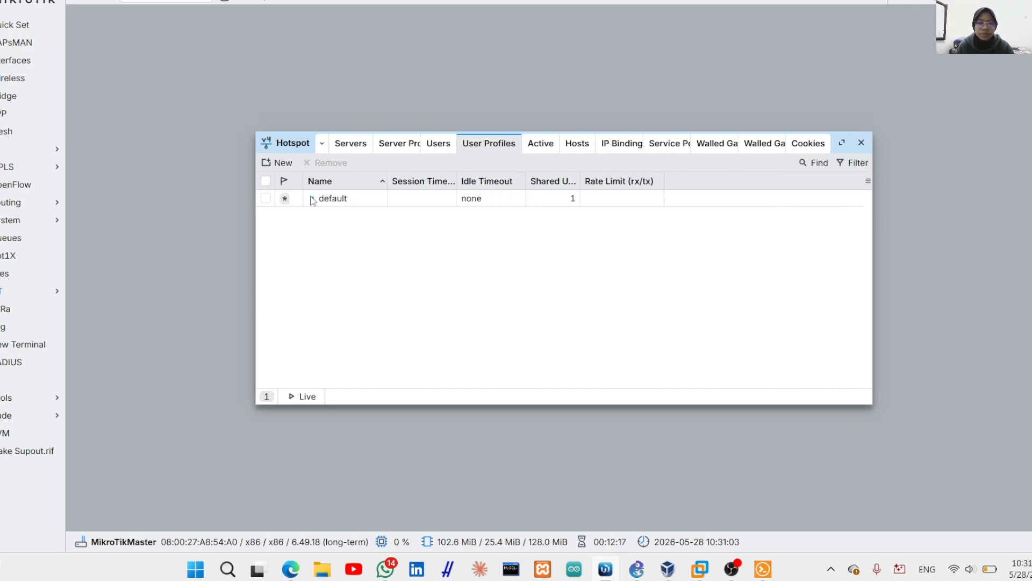
click(279, 163)
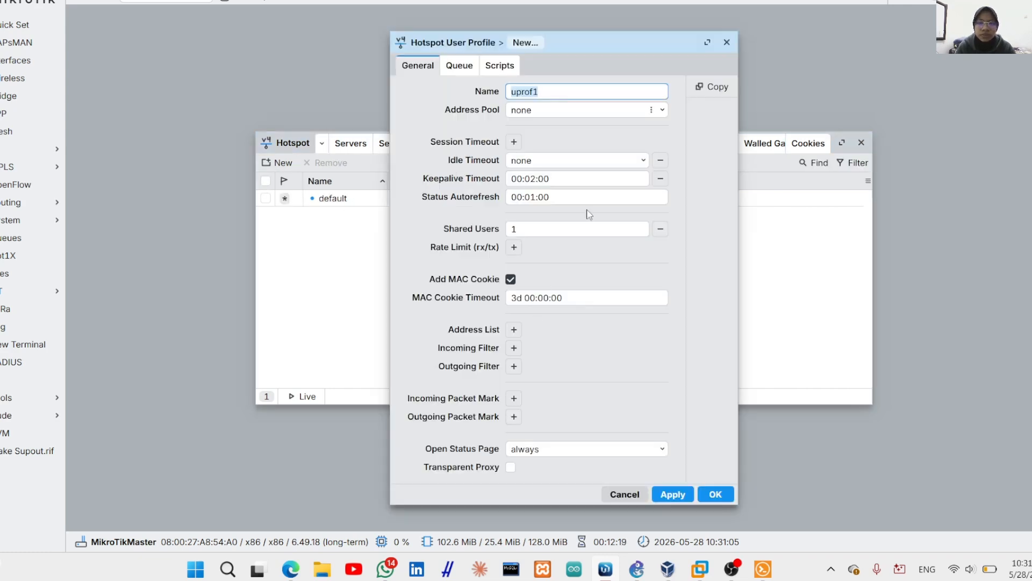
key(BackSpace)
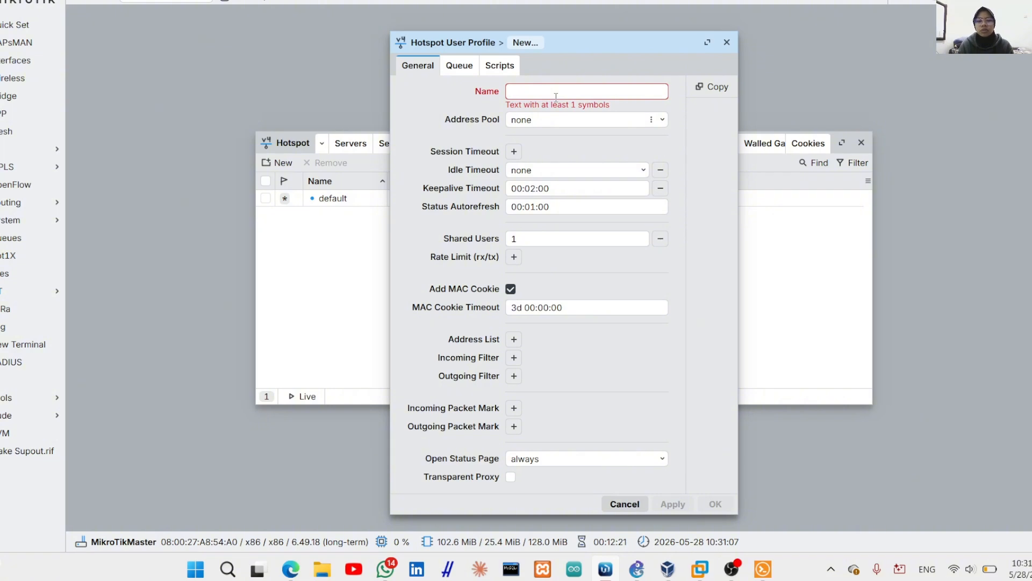
text(UAS)
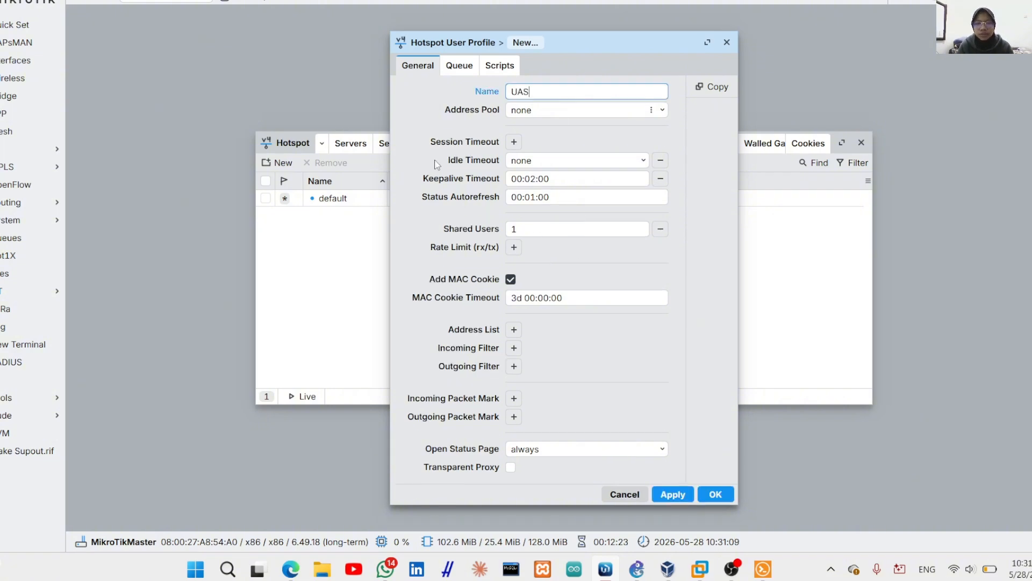
click(514, 248)
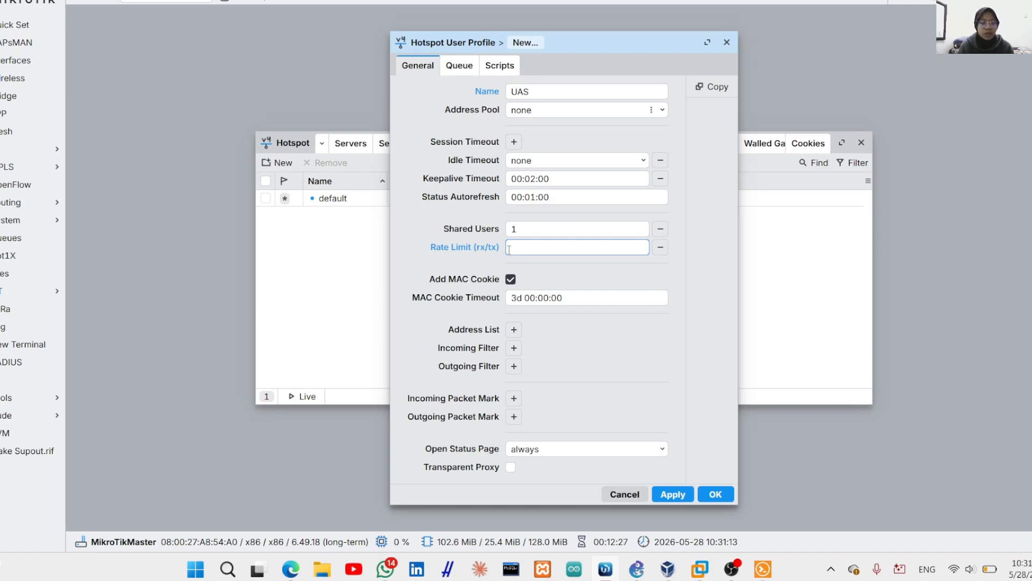
text(1)
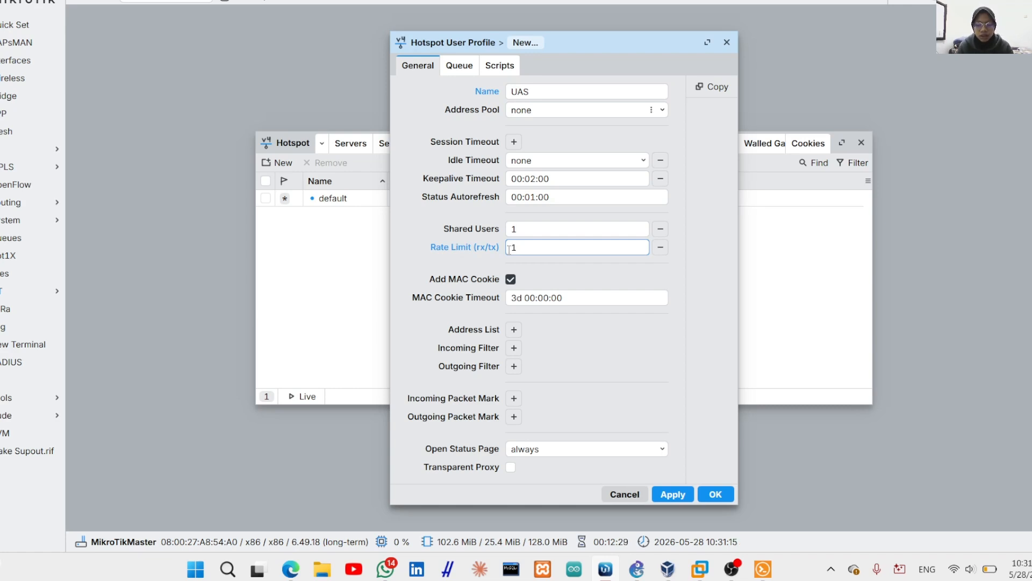
text(M/1M)
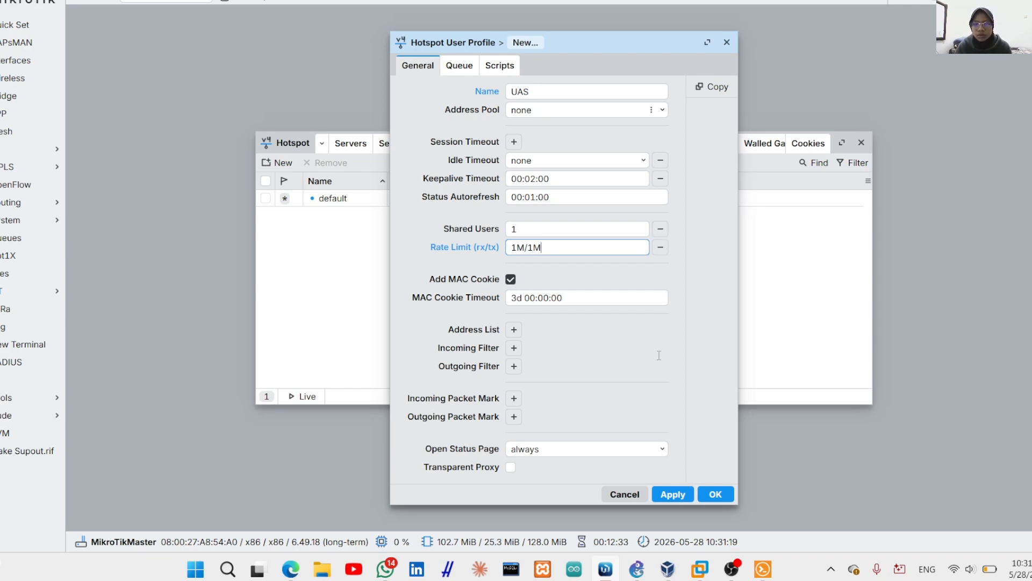
click(674, 493)
Close the UAS profile and start a new hotspot user on server hotspot1
click(715, 493)
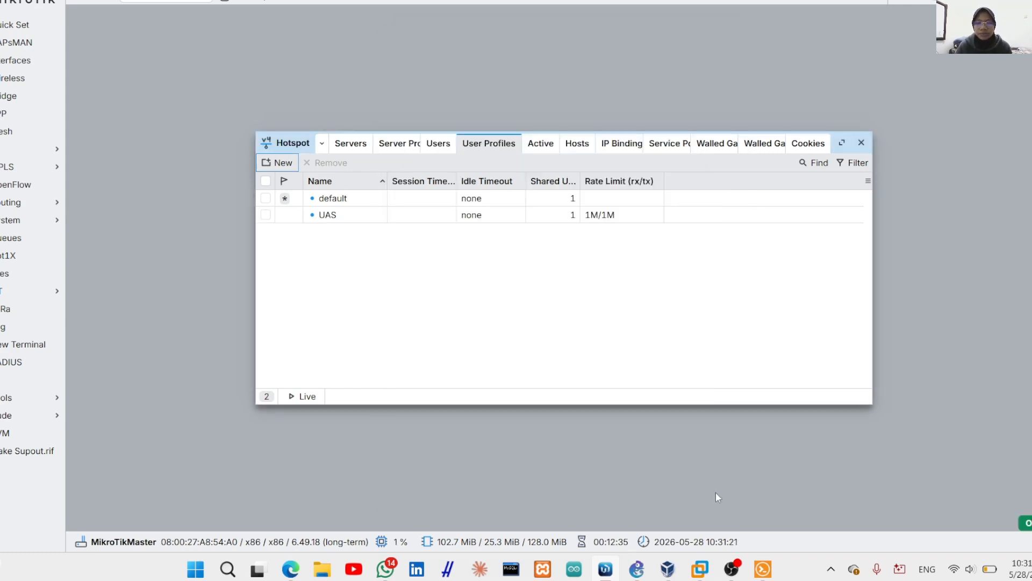
click(436, 149)
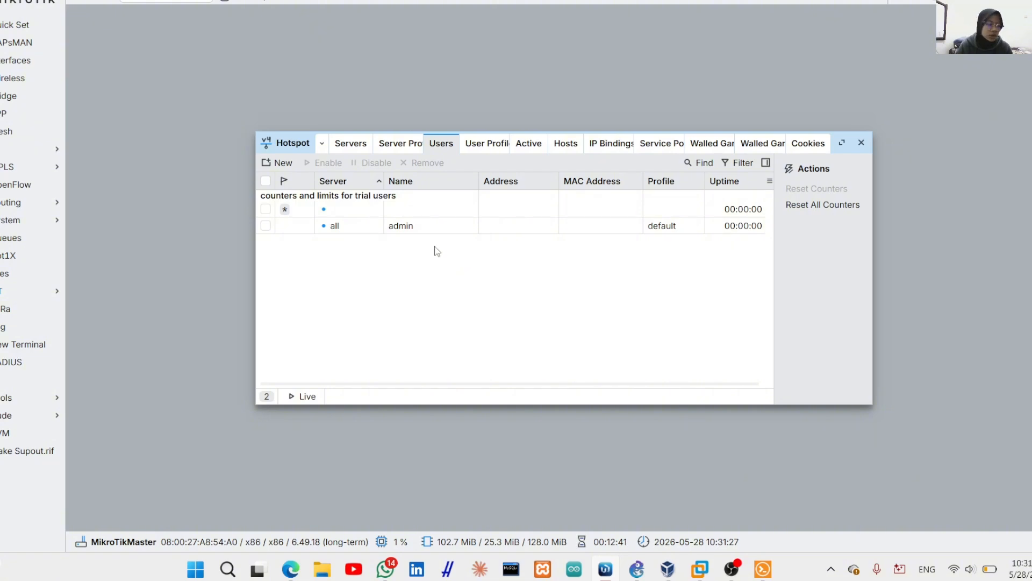
click(277, 164)
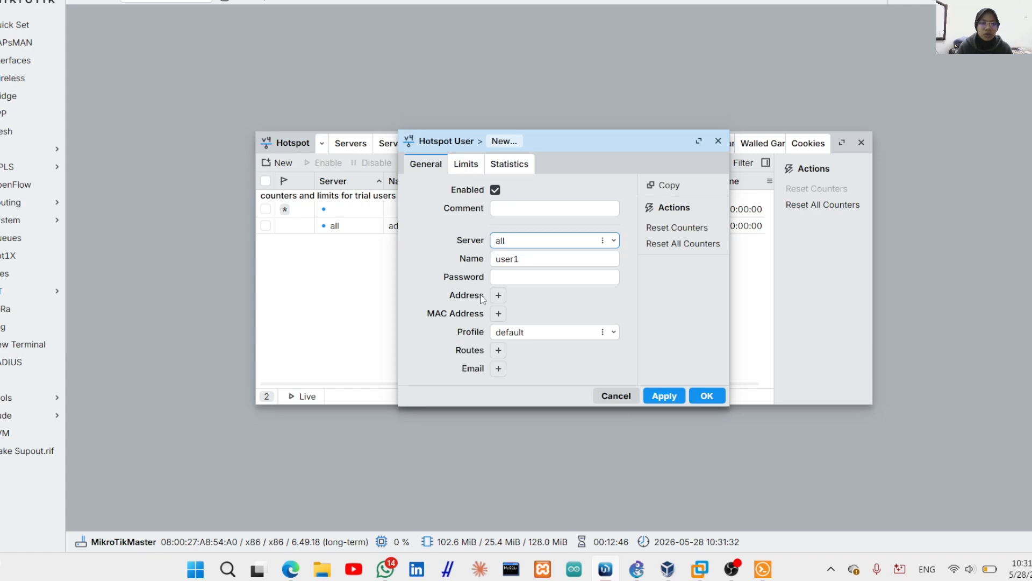
click(612, 241)
click(588, 273)
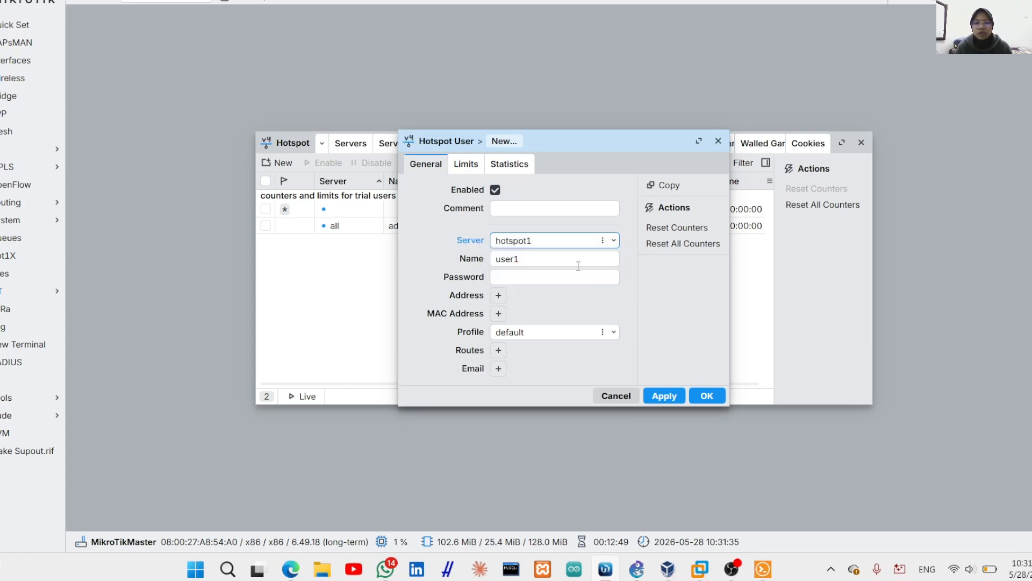
Enter the user's name and password, assign profile UAS, and save the user
click(553, 259)
key(BackSpace)
key(BackSpace)
key(BackSpace)
key(BackSpace)
key(BackSpace)
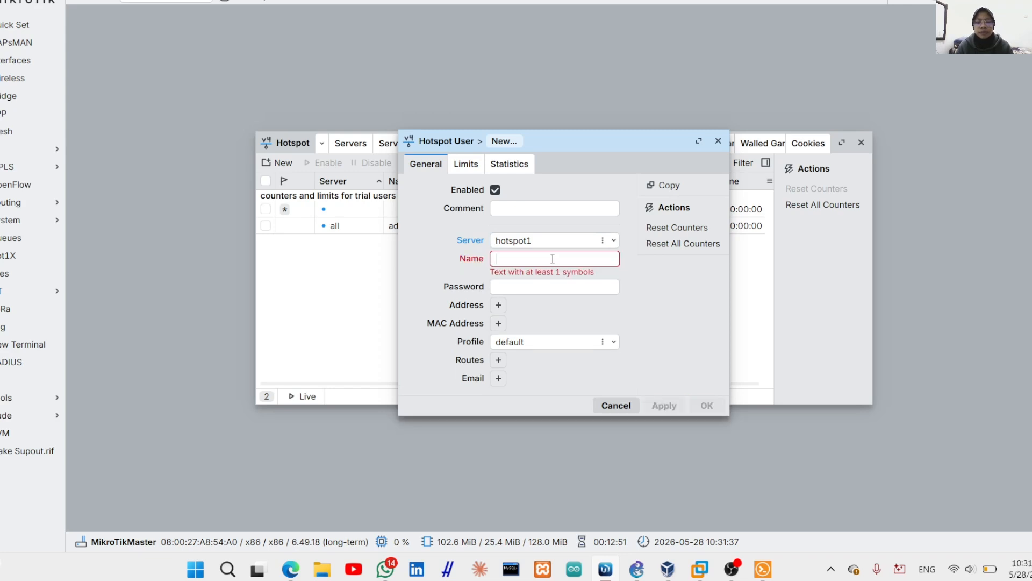
text(Khair)
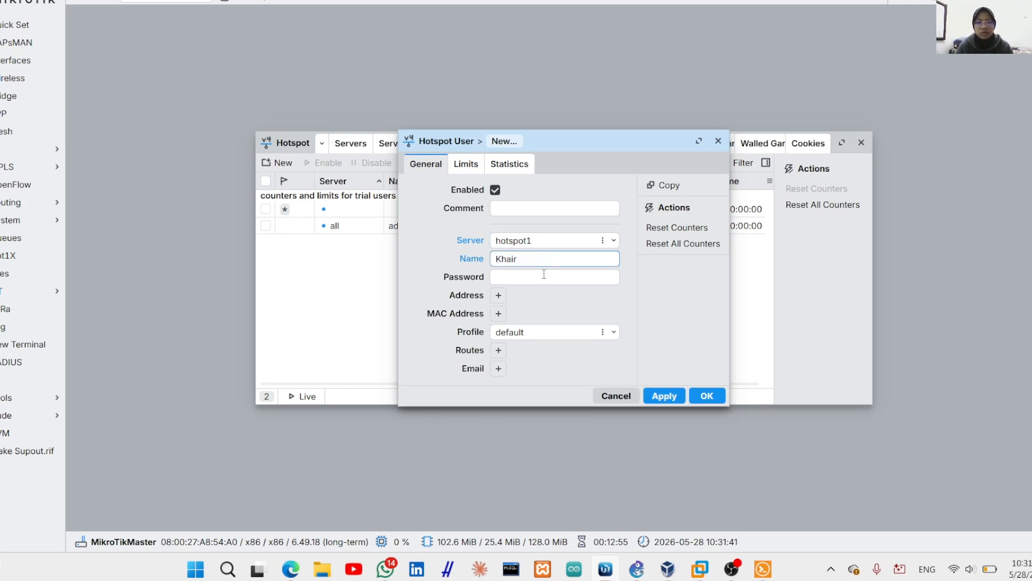
click(544, 275)
text(12345)
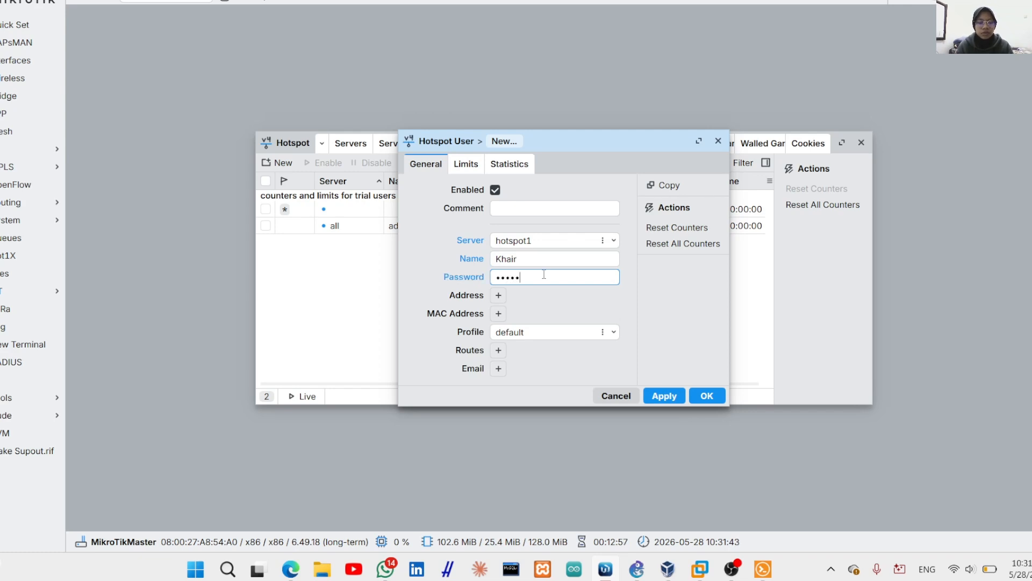
text(67)
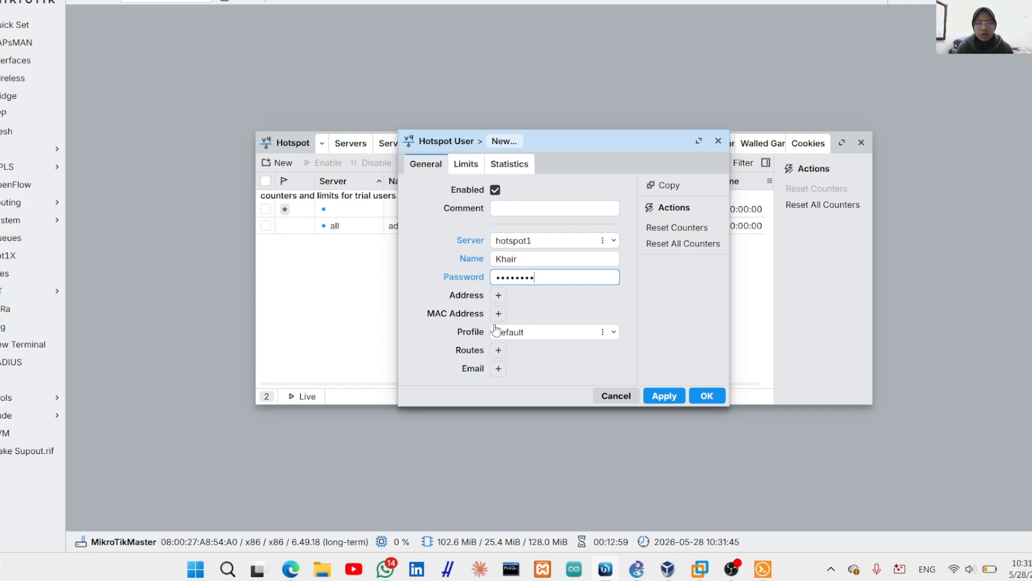
click(613, 334)
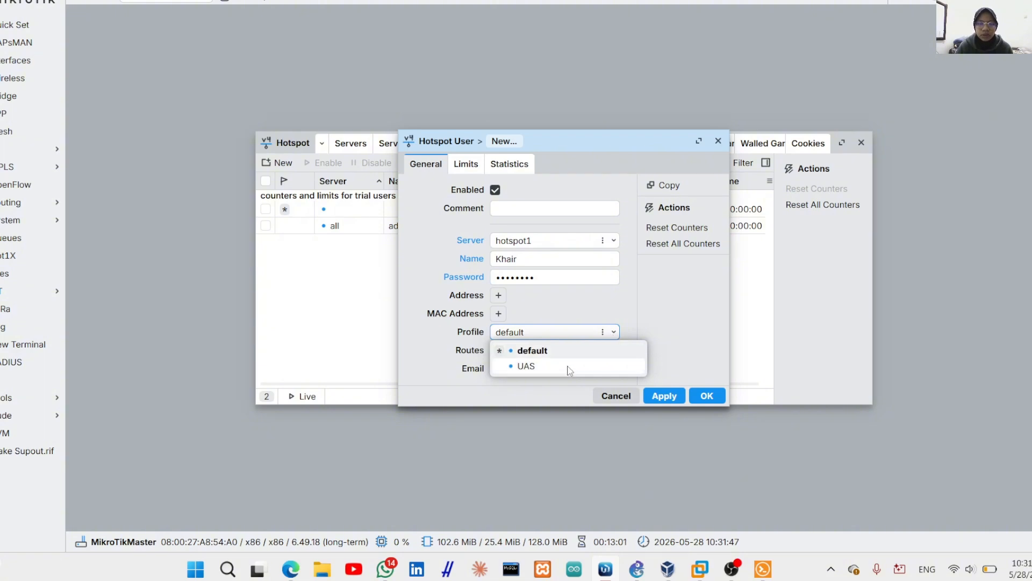
click(526, 366)
click(671, 400)
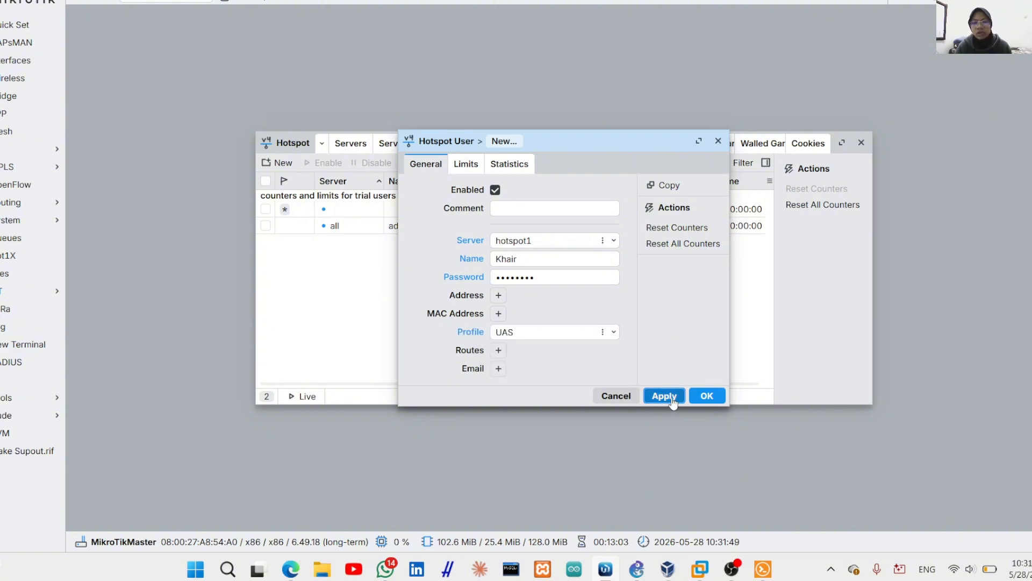
click(707, 396)
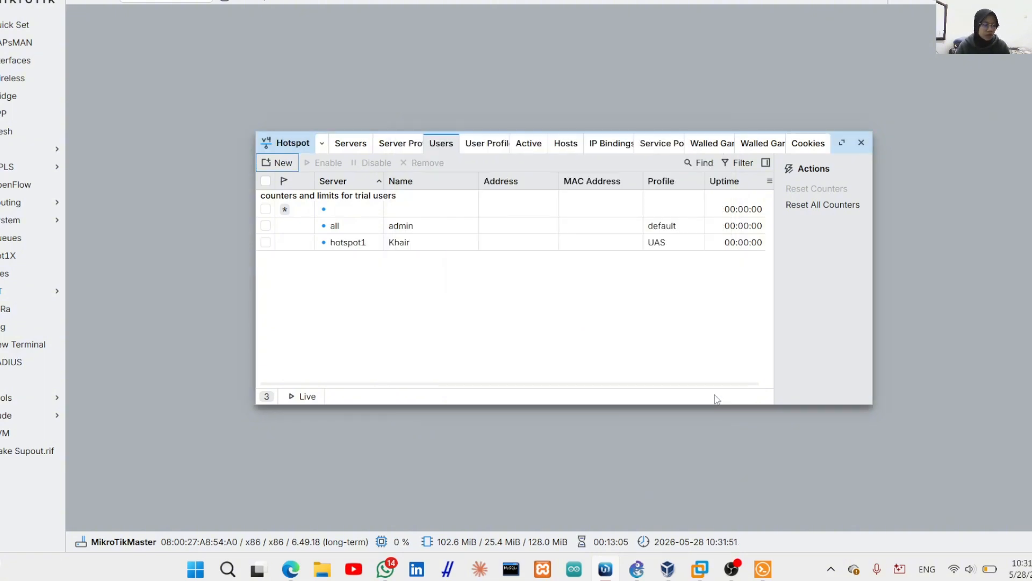
Run ping google.com from the PC1 terminal
mouse_move(762, 569)
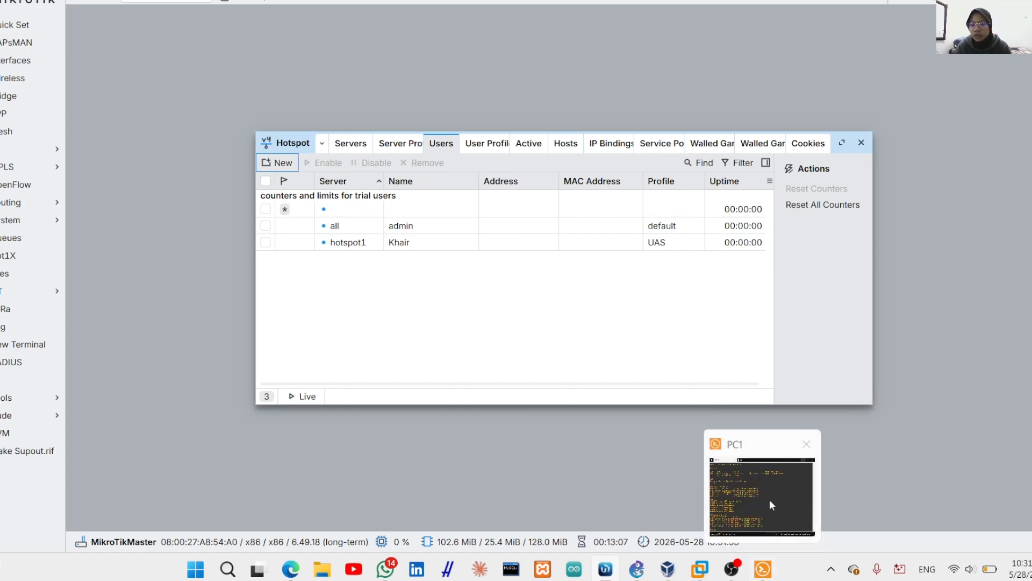
click(769, 498)
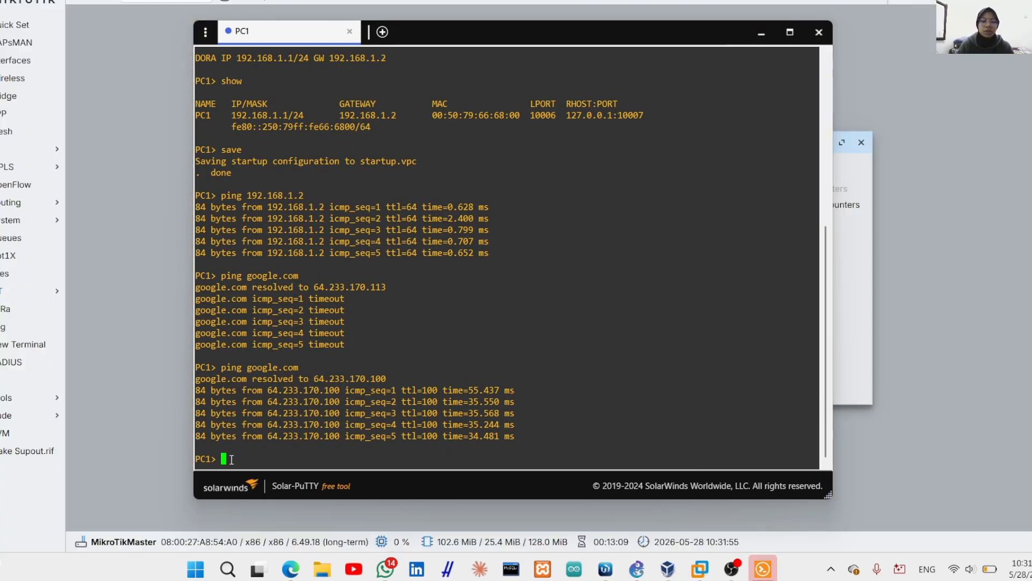
text(ping goog)
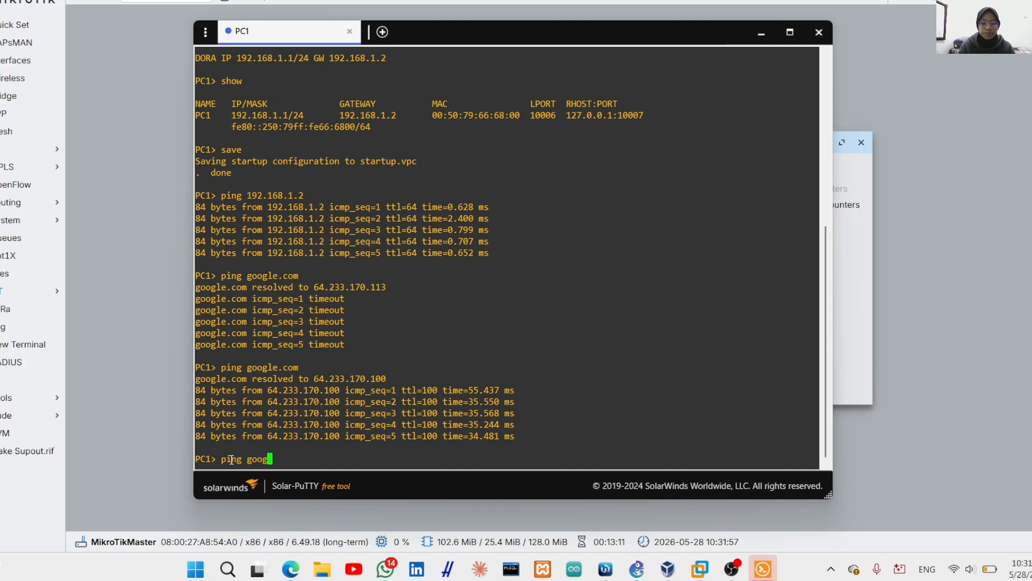
text(le.com)
key(Return)
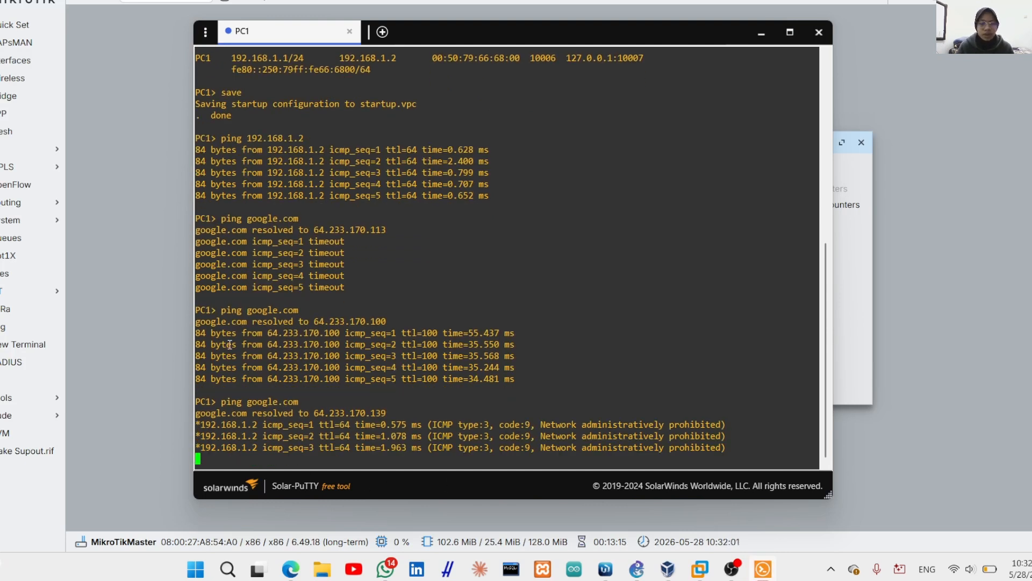
Highlight the 'network administratively prohibited' replies, then minimize the PC1 terminal
drag(211, 322, 541, 372)
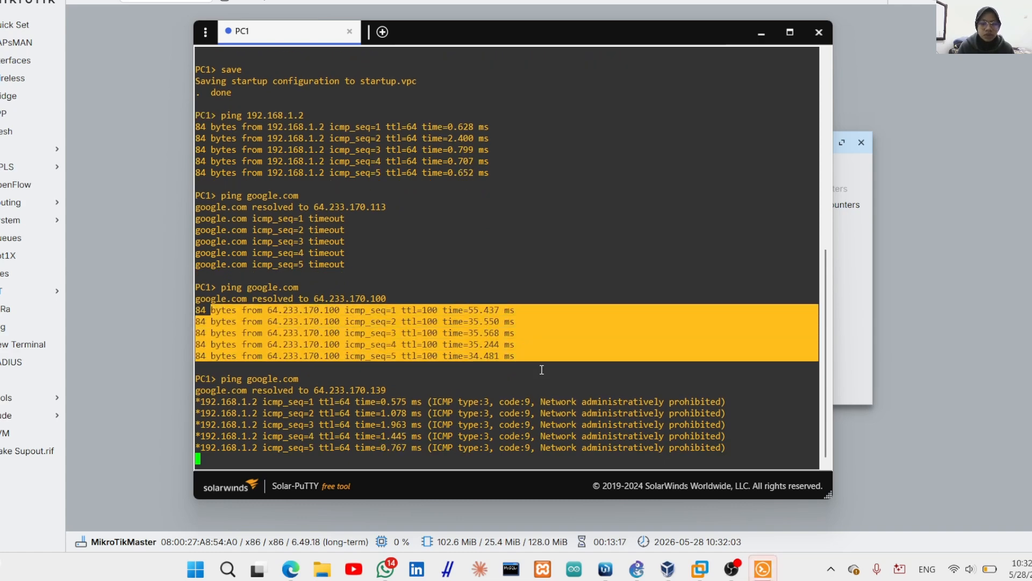
click(557, 396)
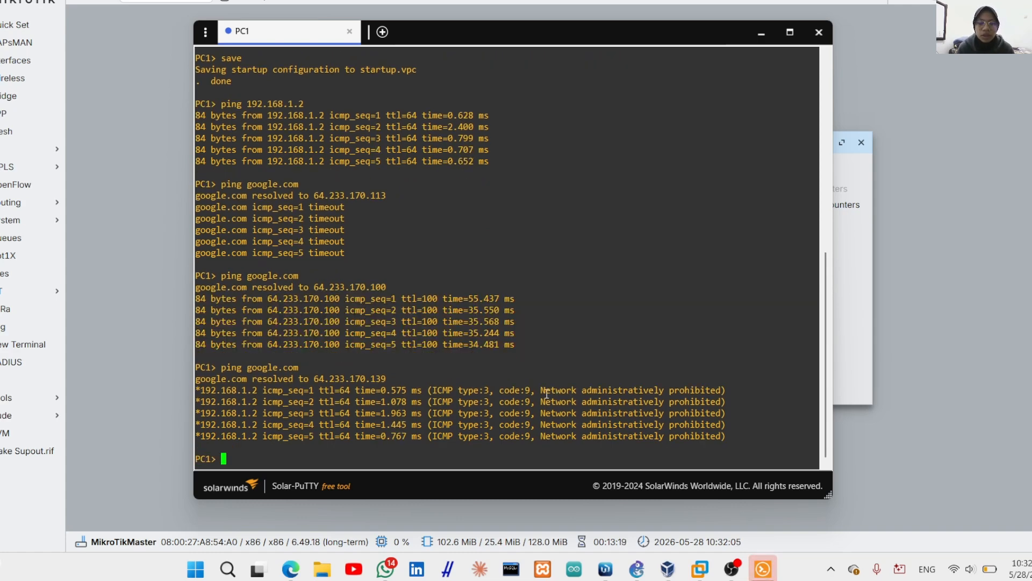
drag(541, 390, 675, 406)
click(677, 451)
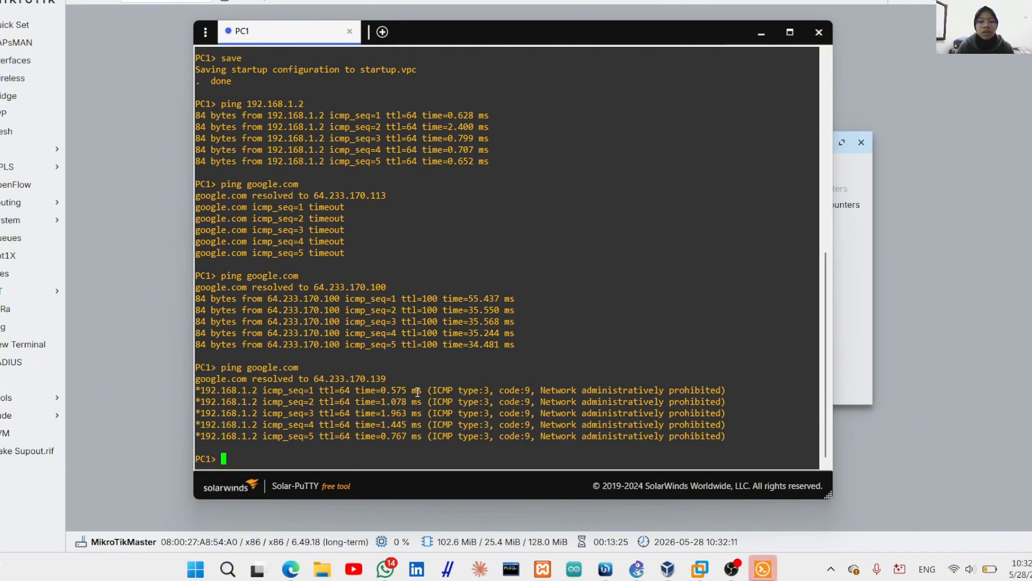
click(761, 32)
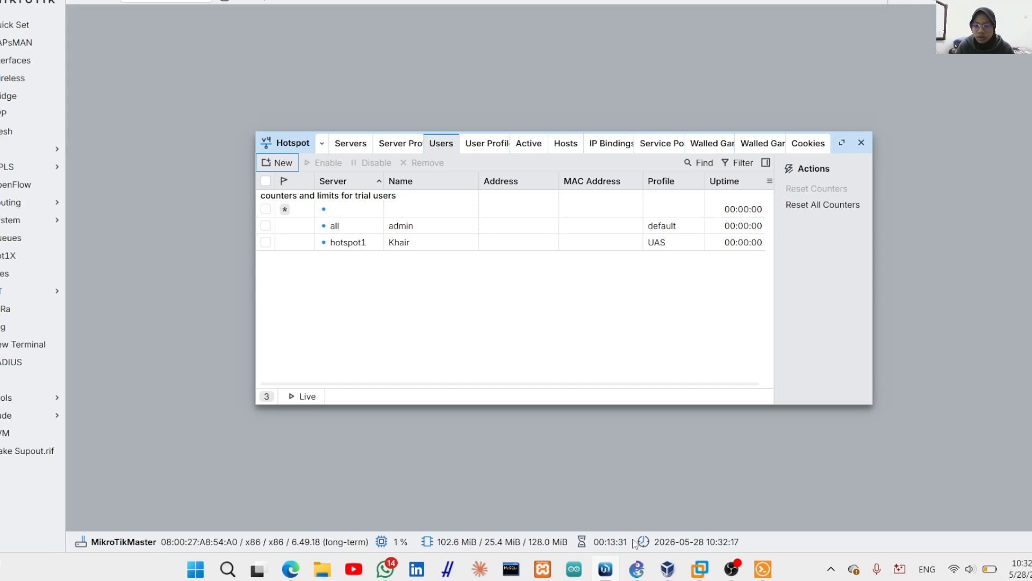
In the Lubuntu VM's Firefox, load login.240605110030.com in a new tab
mouse_move(667, 568)
click(786, 507)
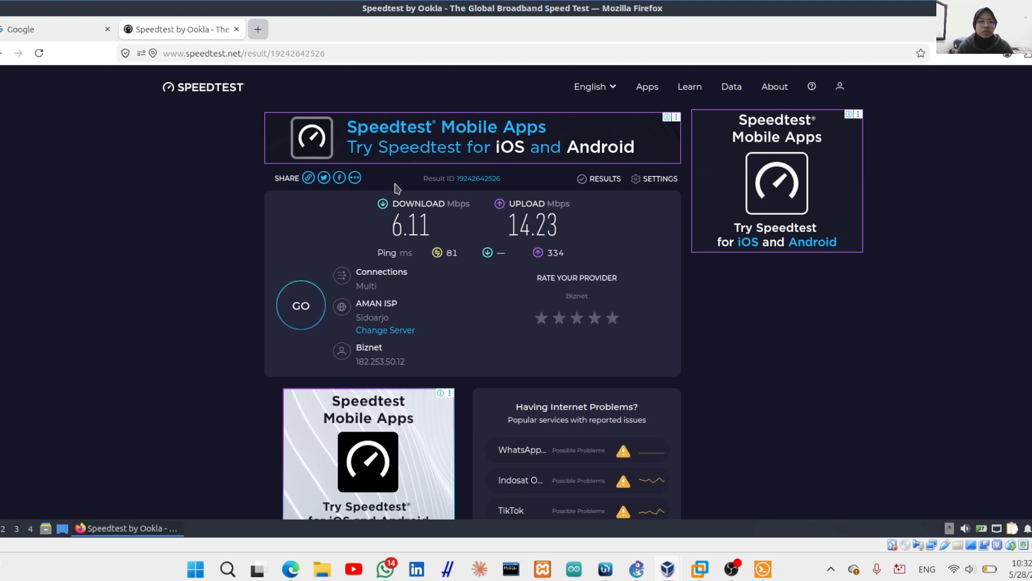
key(ctrl+t)
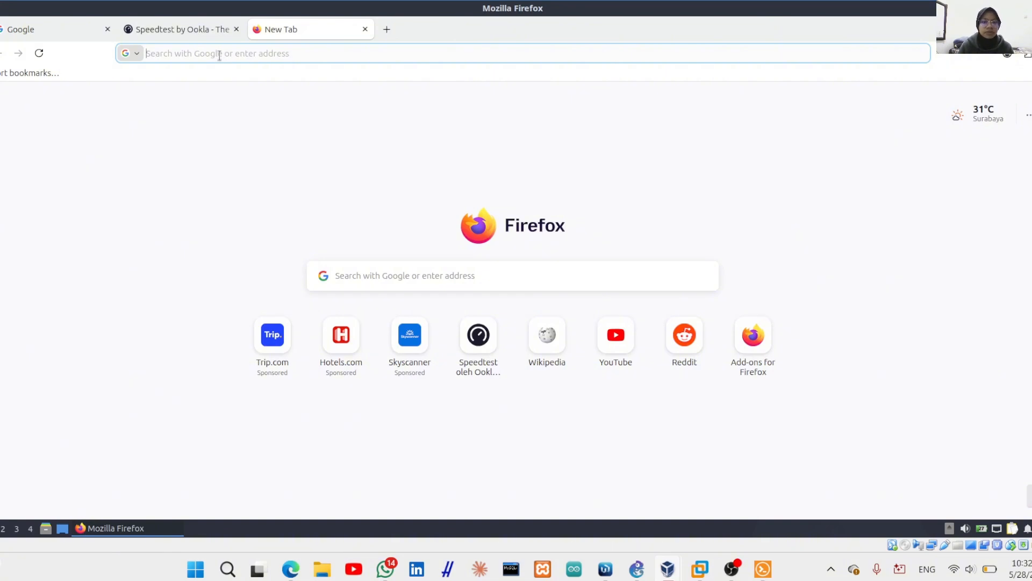
click(219, 55)
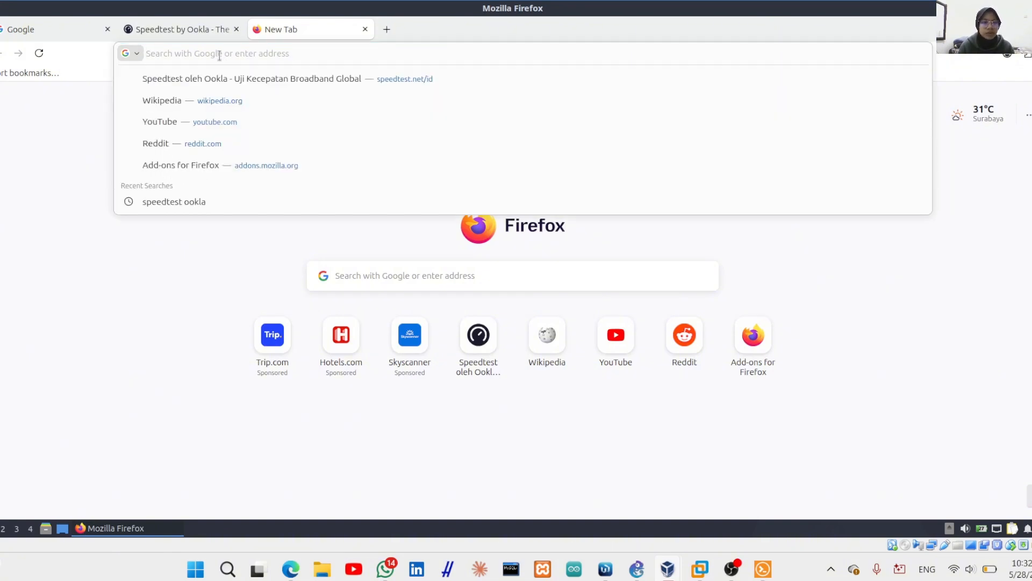
text(login)
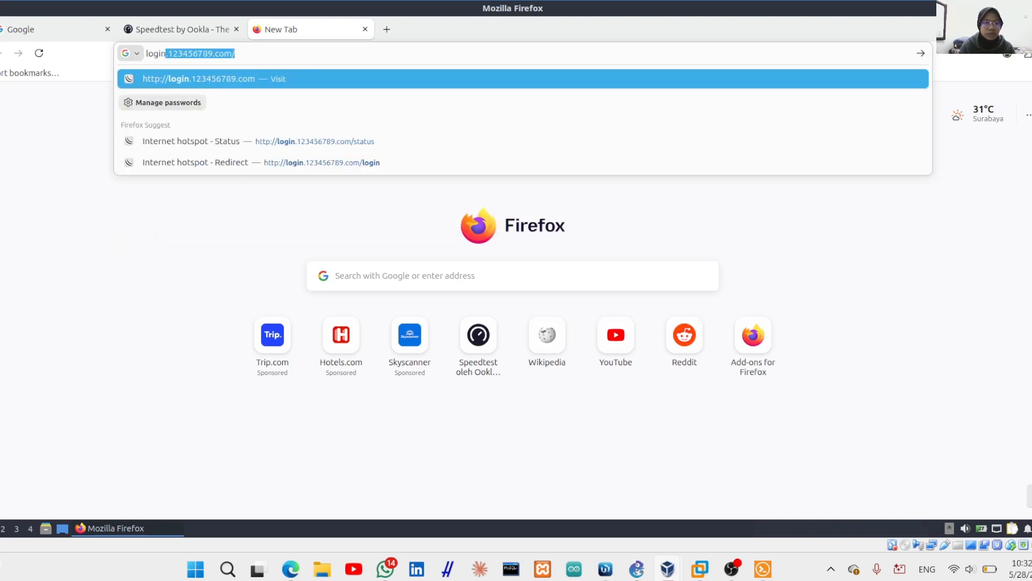
text(.)
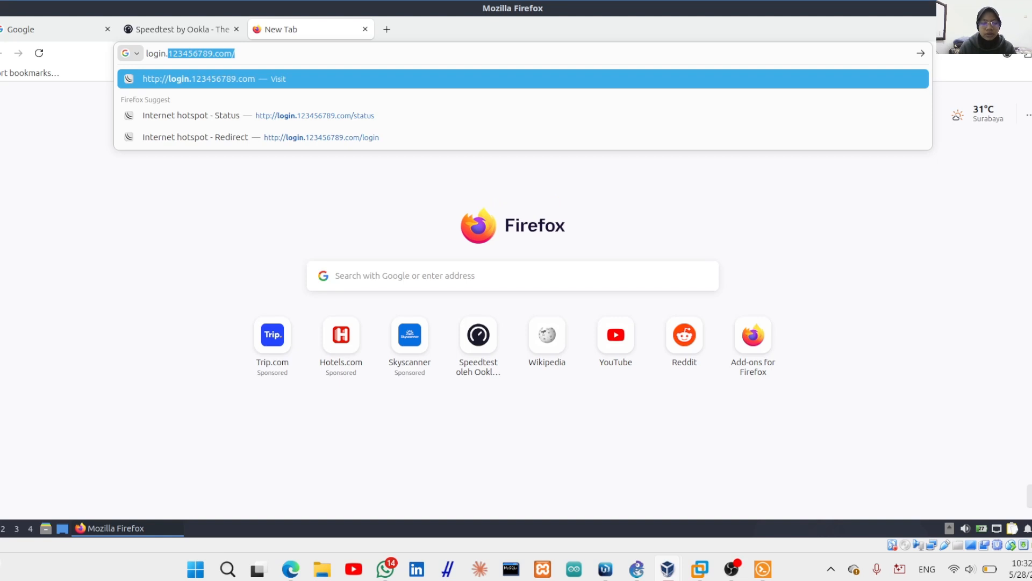
text(240605)
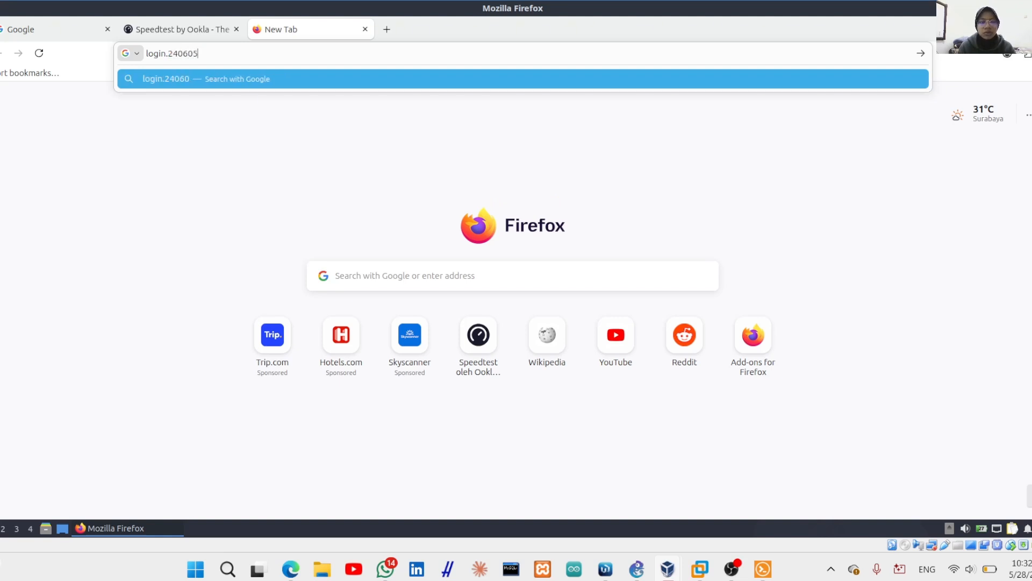
text(110030.com)
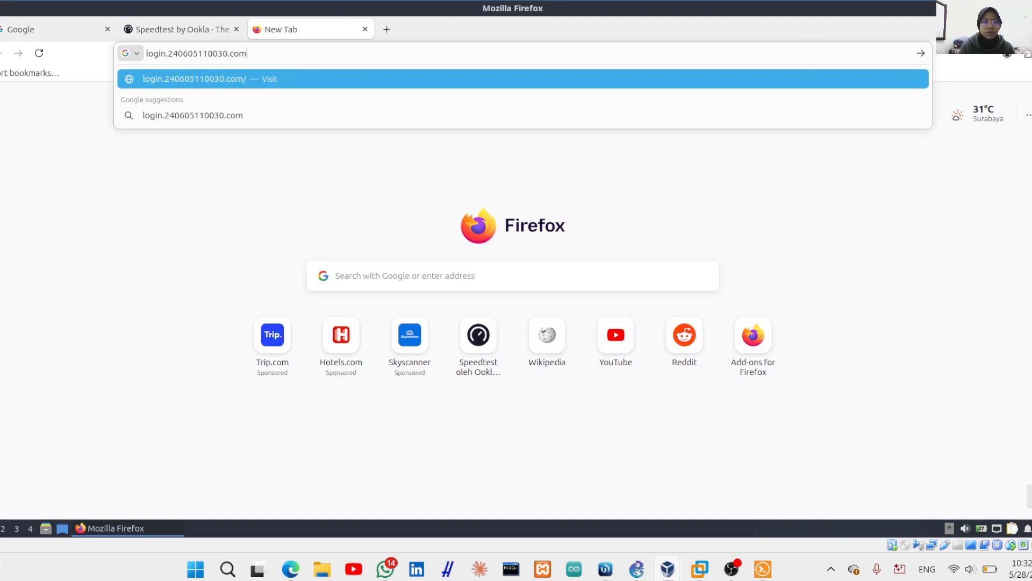
key(Return)
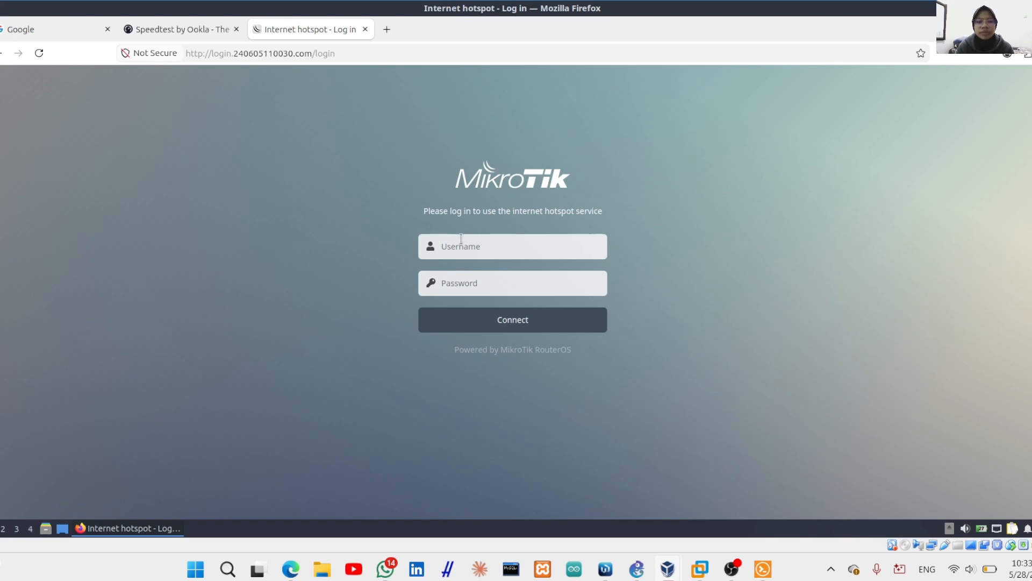
Log in with the hotspot user's username and password, decline saving it, then return to Speedtest
click(462, 237)
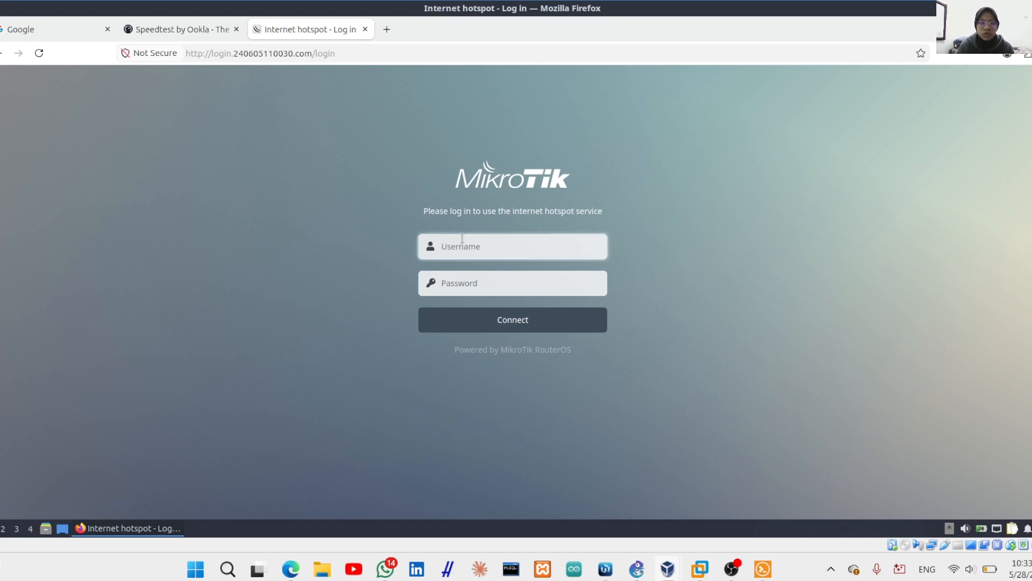
text(K)
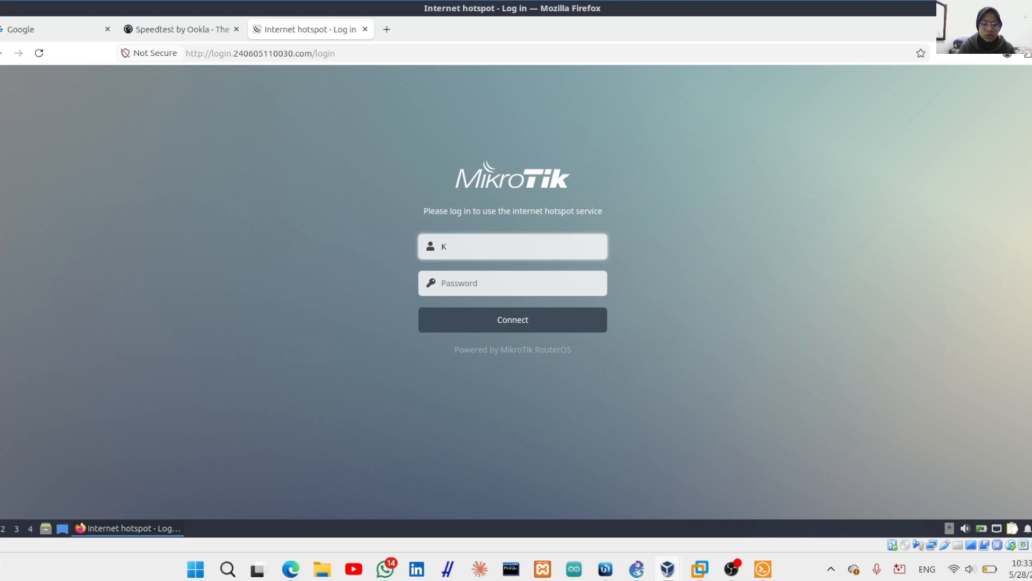
text(hair)
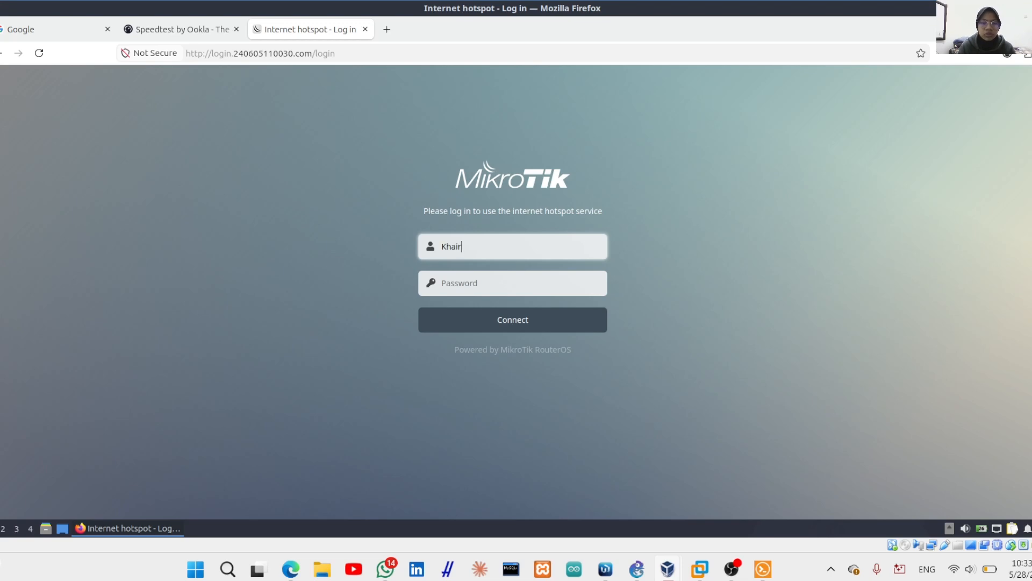
click(462, 284)
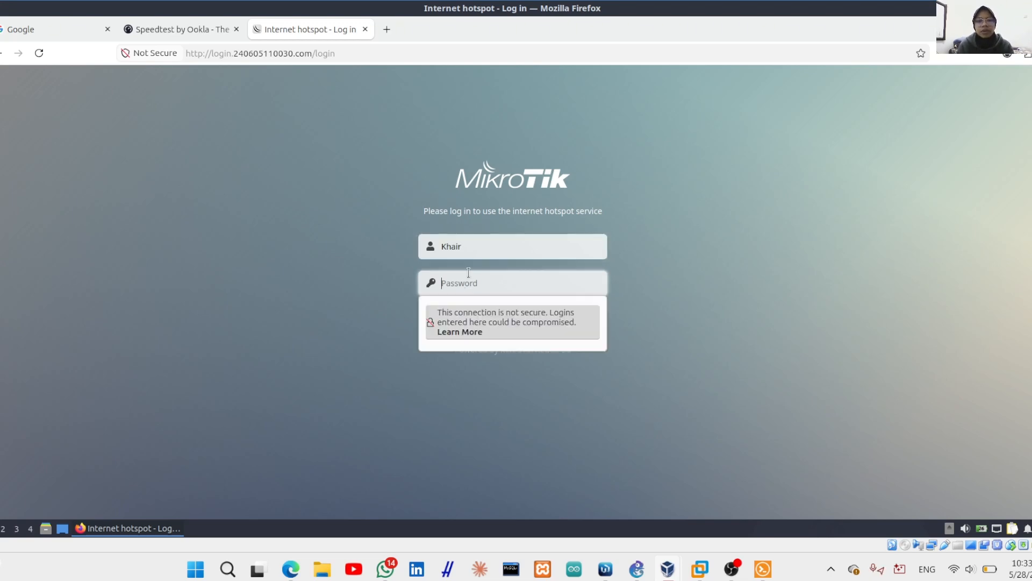
text(•••••••)
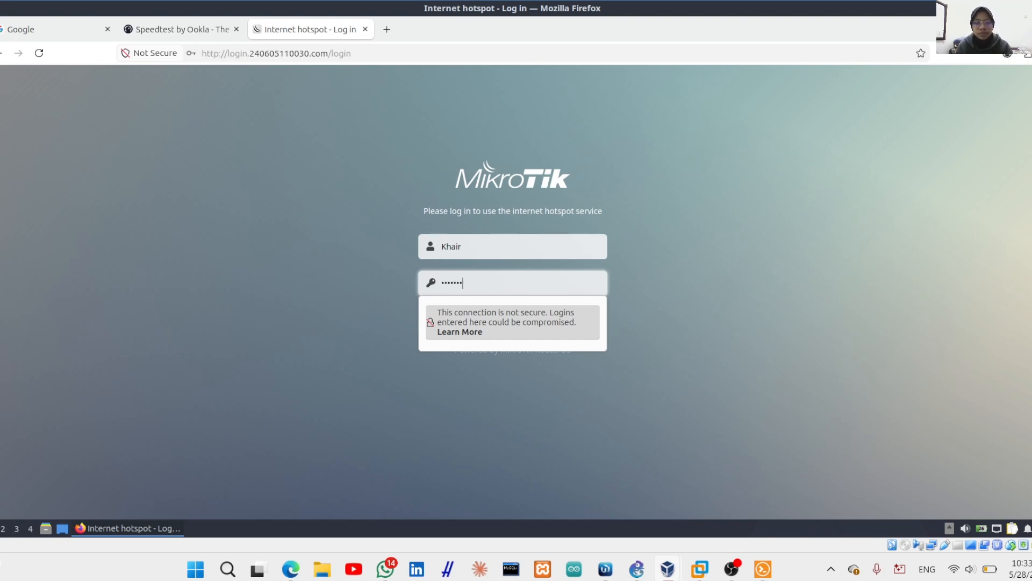
key(BackSpace)
key(BackSpace)
key(BackSpace)
key(BackSpace)
key(BackSpace)
key(BackSpace)
key(BackSpace)
text(••)
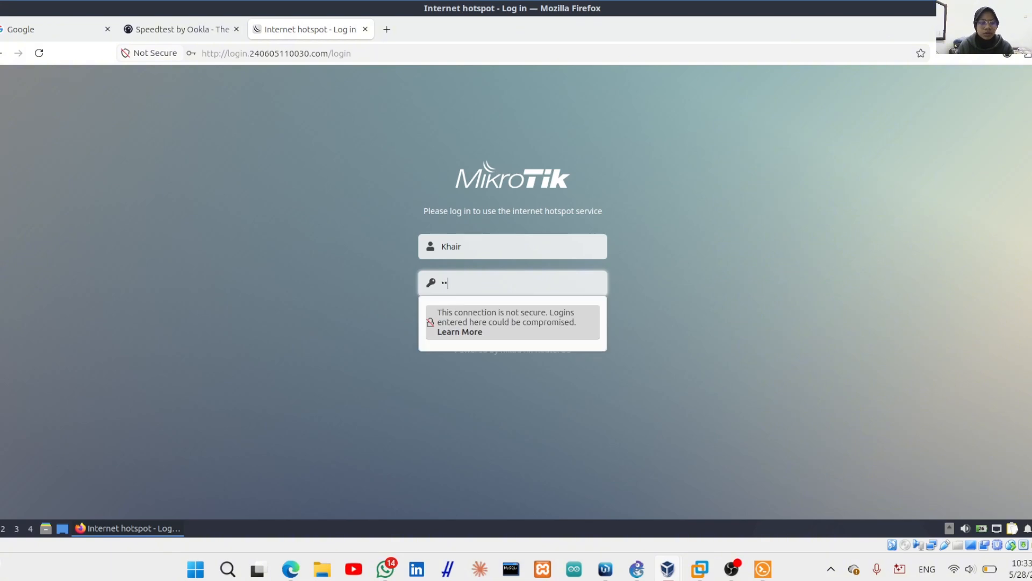
text(••••••)
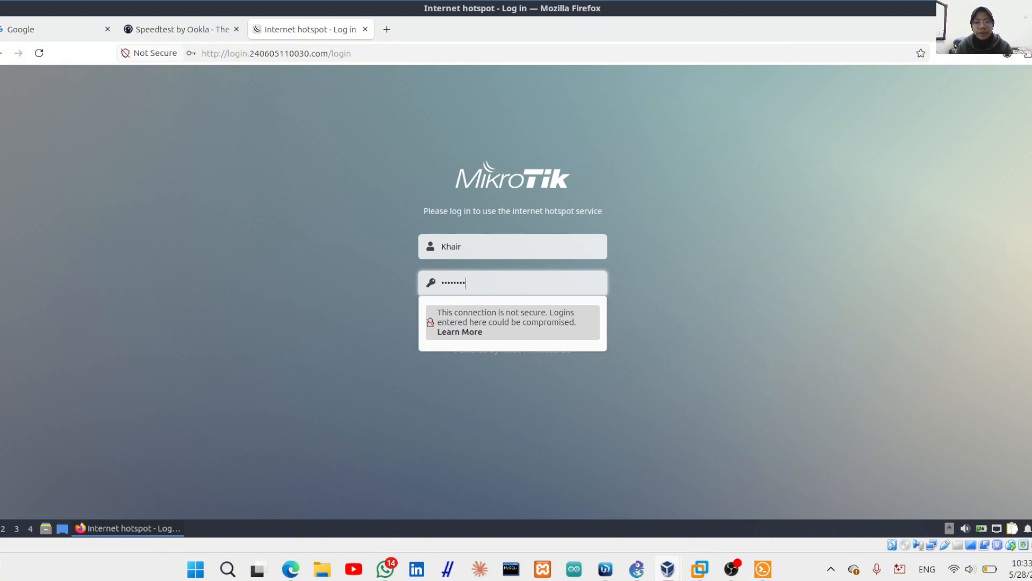
click(509, 376)
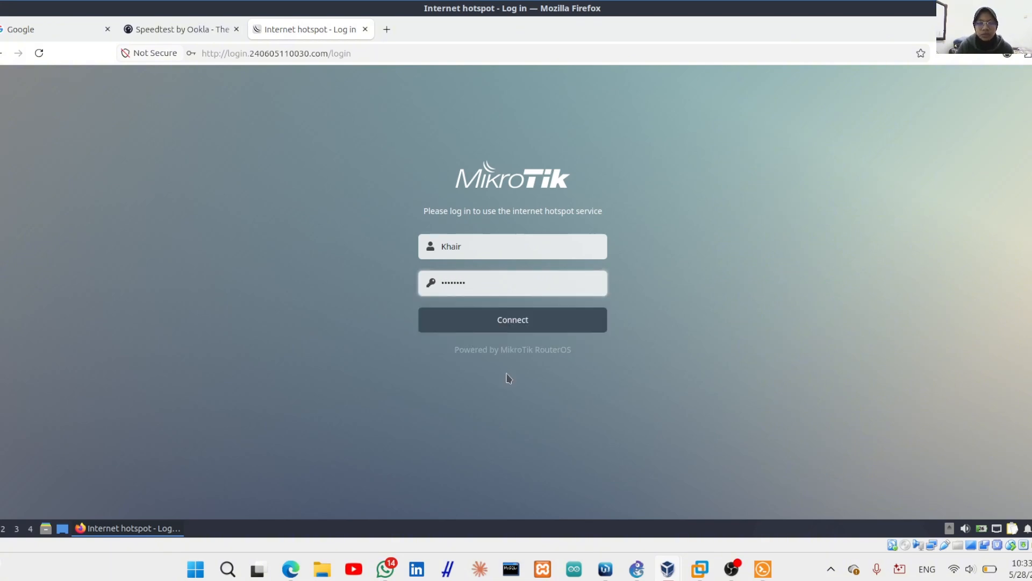
click(504, 322)
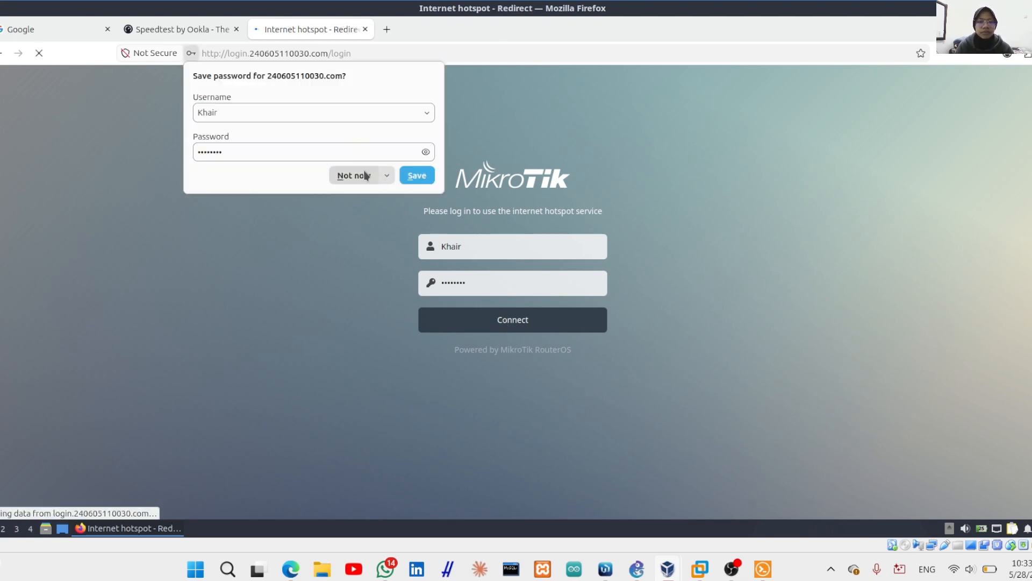
click(363, 176)
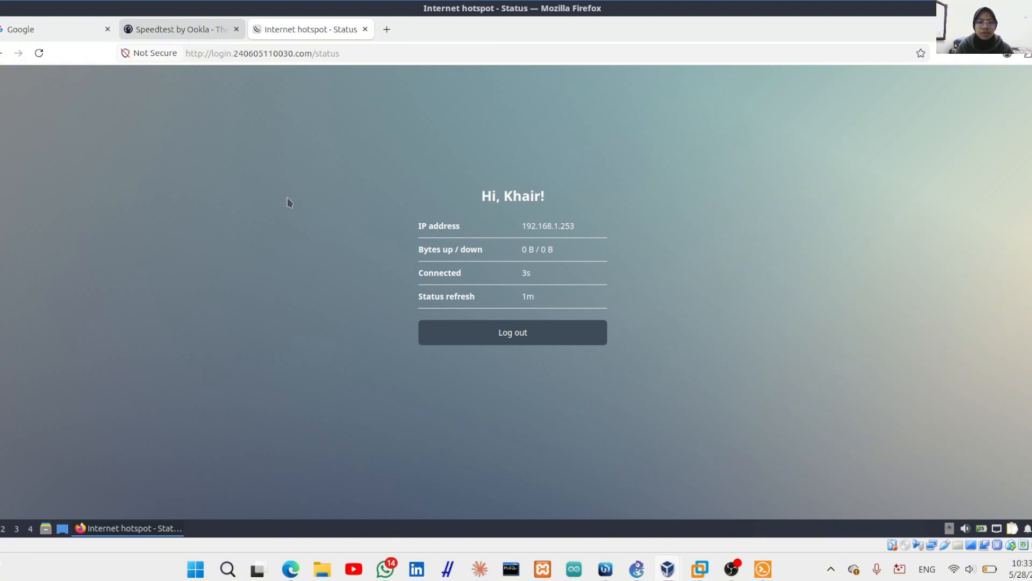
key(ctrl+shift+Tab)
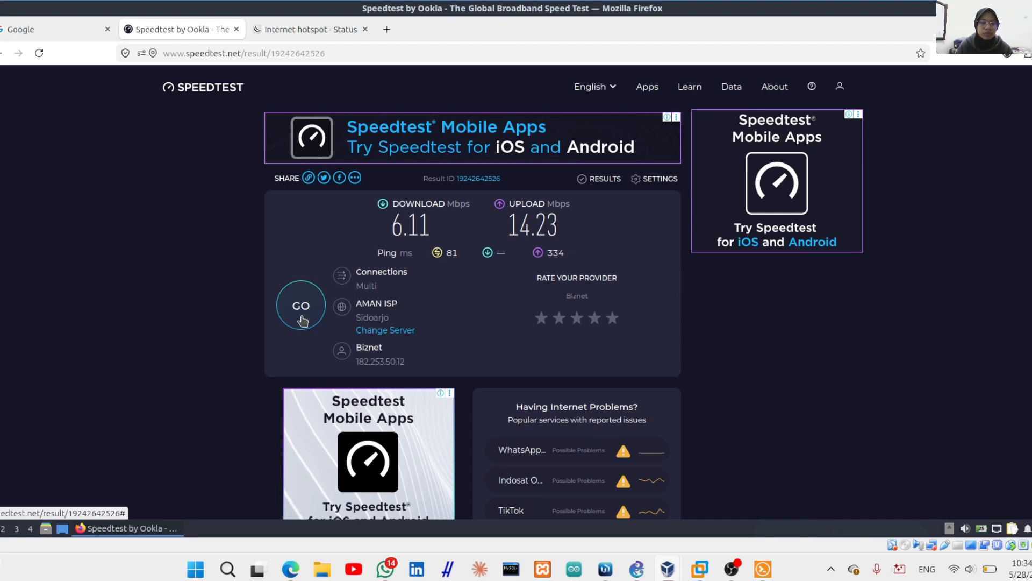
Rerun Speedtest, measuring 0.72 Mbps down and 0.93 Mbps up, then switch to Smart-LMS
click(301, 305)
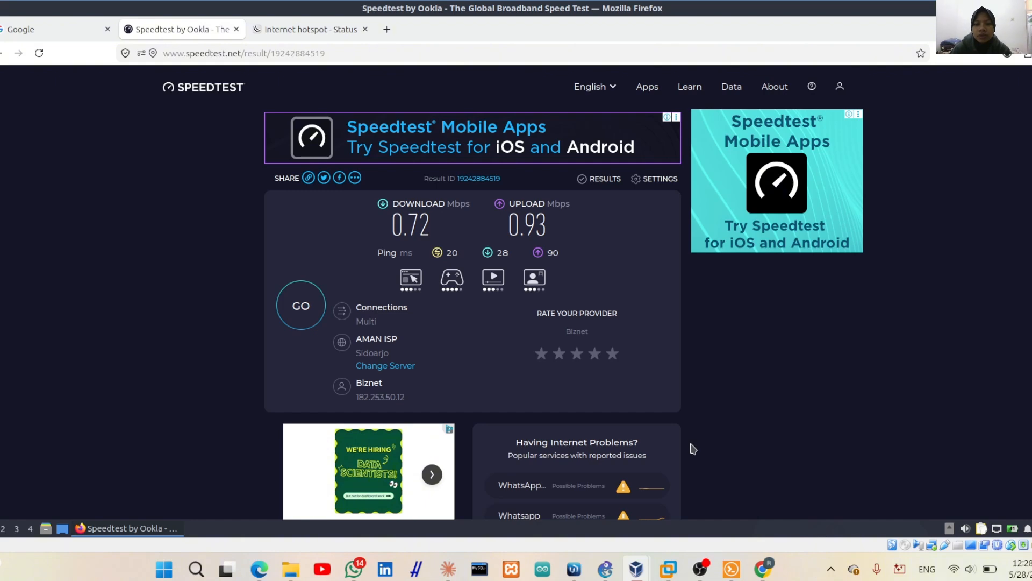
click(258, 568)
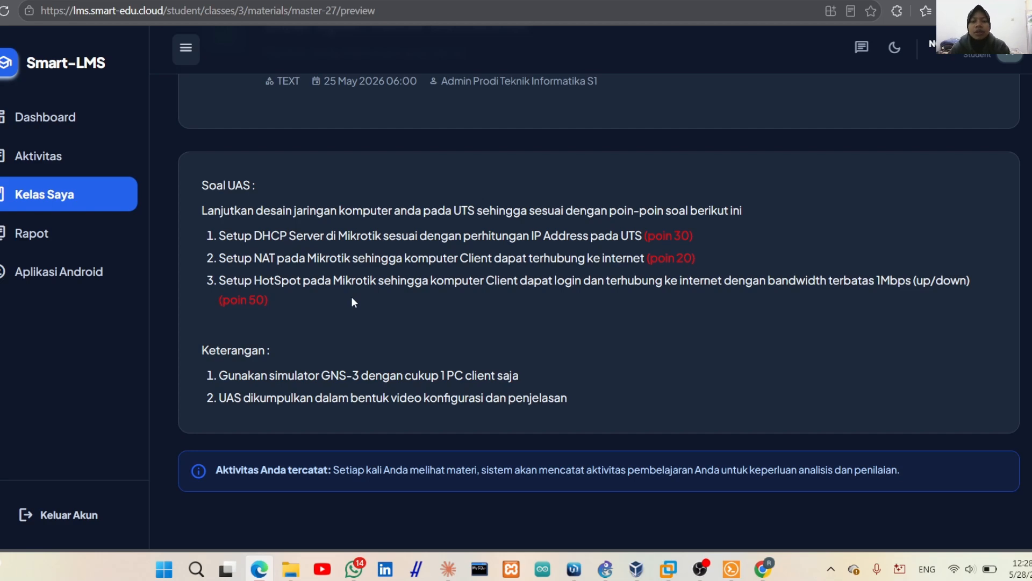
scroll(470, 262, up, 3)
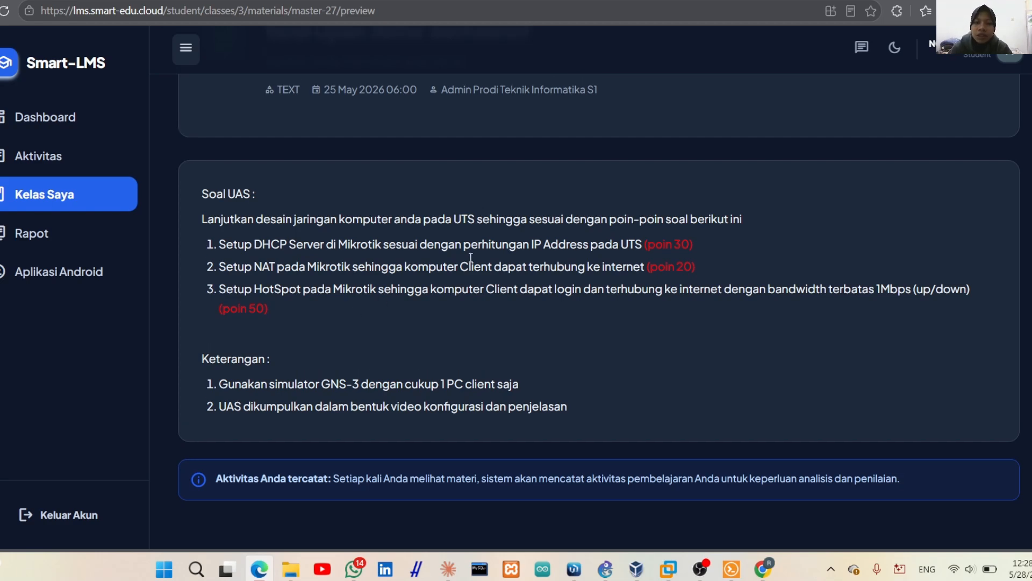